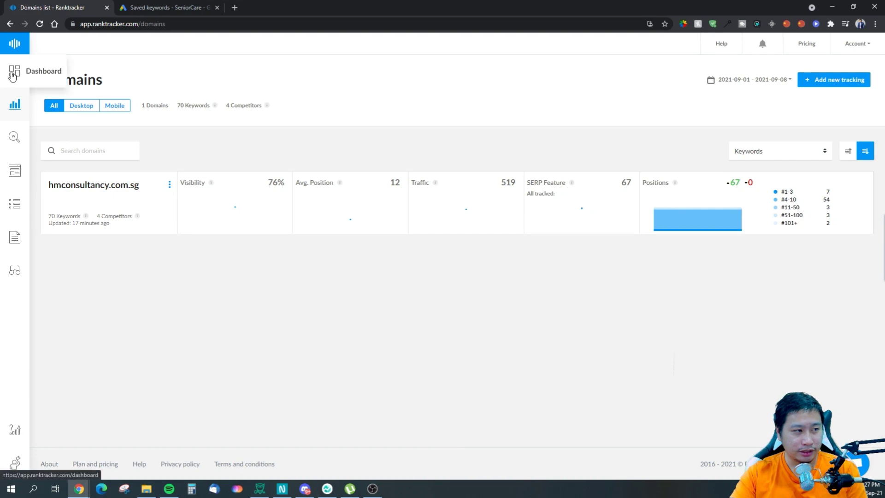
Open the hmconsultancy.com.sg domain and look through its tracked keyword rankings
left_click(99, 185)
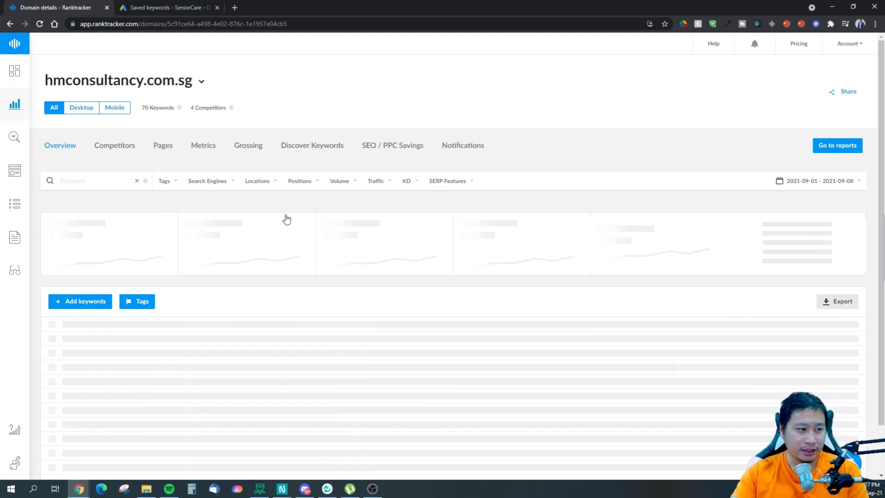
scroll(186, 246, "down", 3)
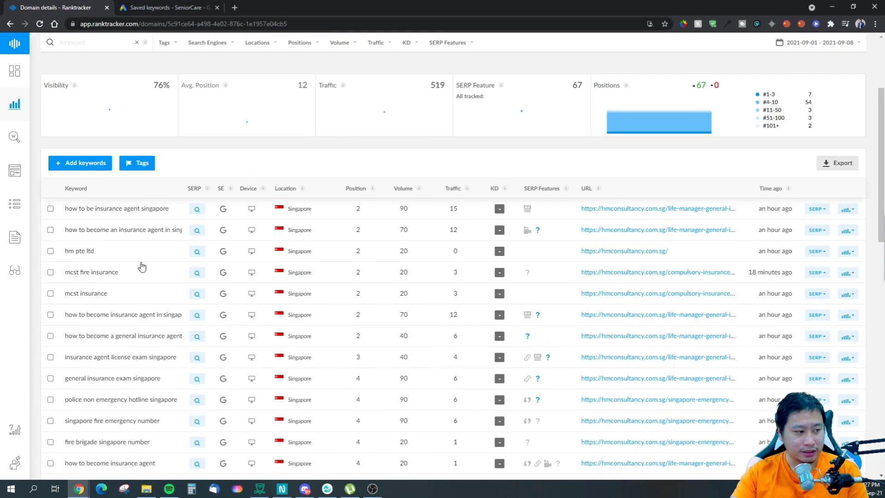
scroll(271, 248, "down", 3)
scroll(271, 248, "up", 6)
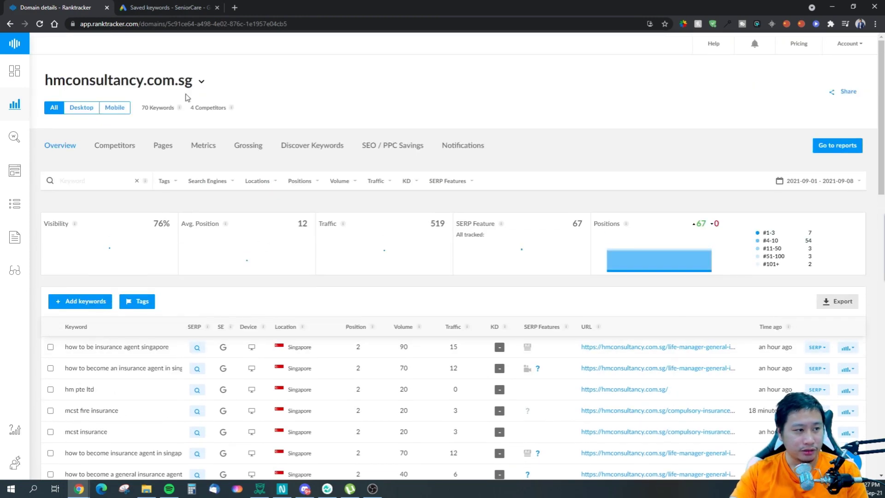
Open the page for adding keywords to hmconsultancy.com.sg and review the suggested keywords
left_click(90, 302)
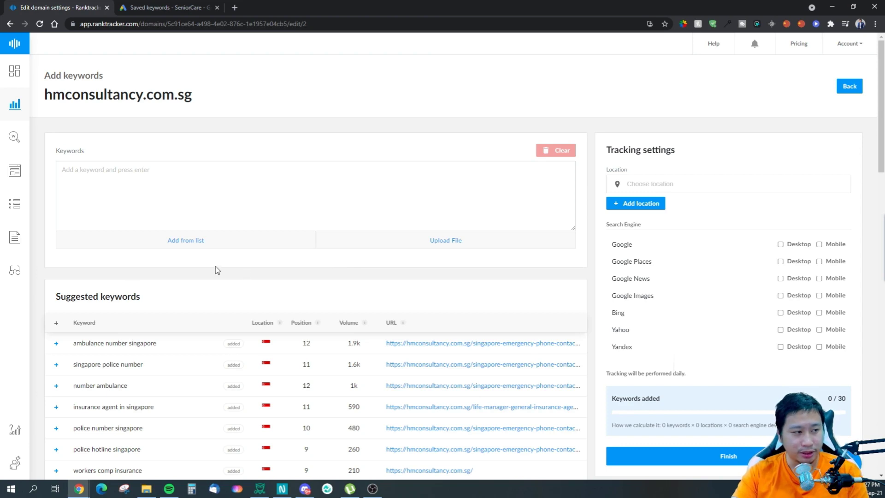
scroll(184, 290, "down", 5)
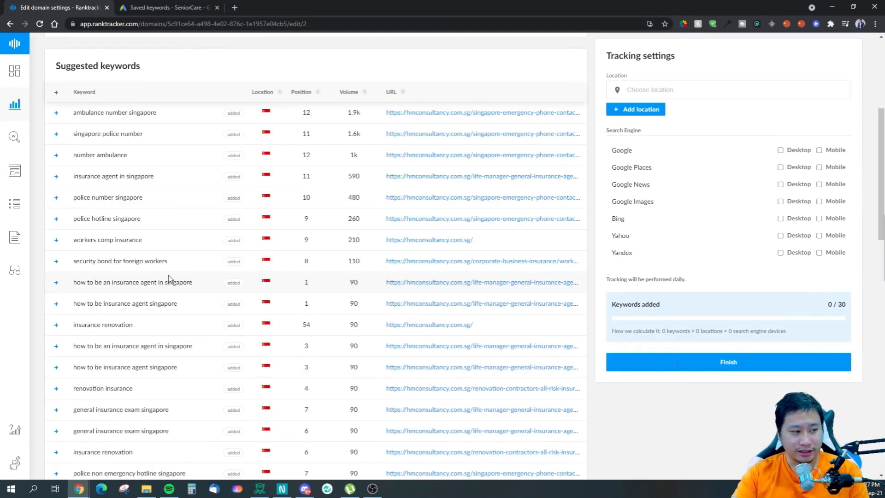
scroll(164, 261, "up", 3)
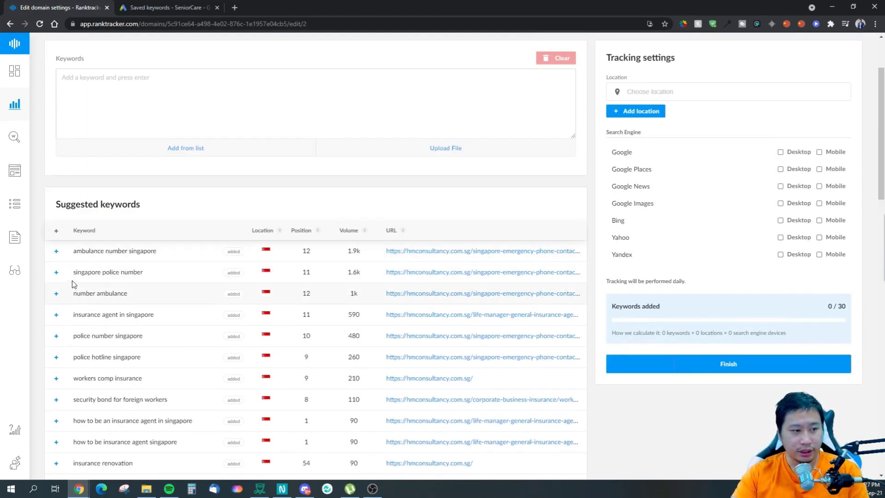
scroll(111, 294, "down", 2)
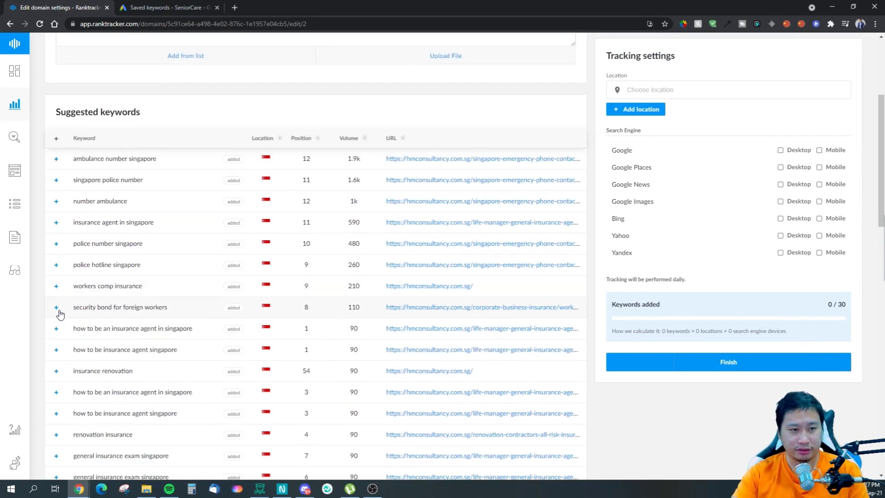
scroll(58, 315, "up", 4)
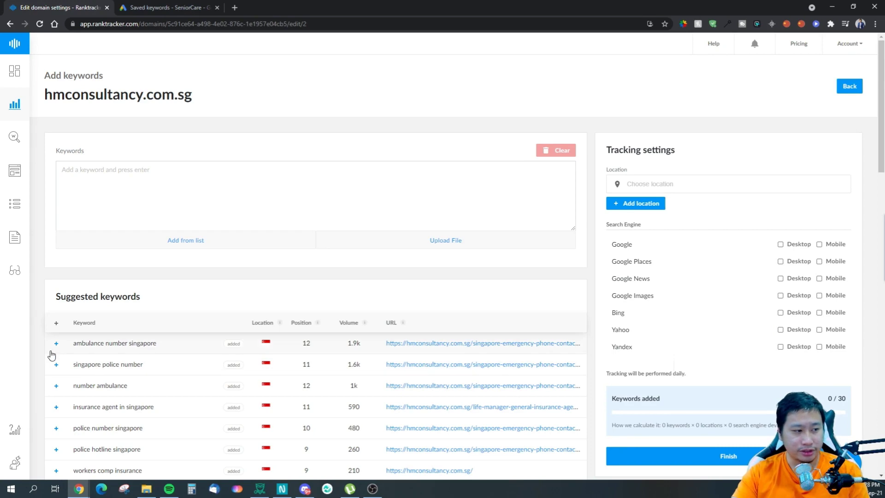
left_click(239, 173)
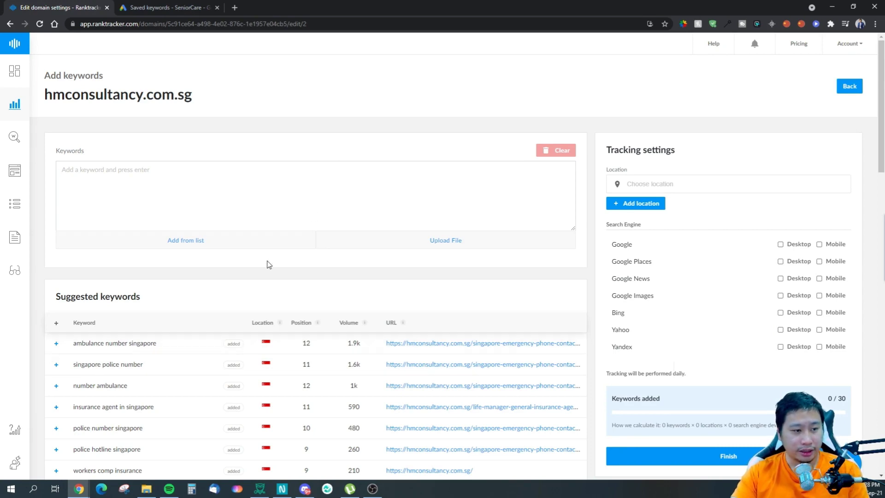
scroll(303, 252, "down", 6)
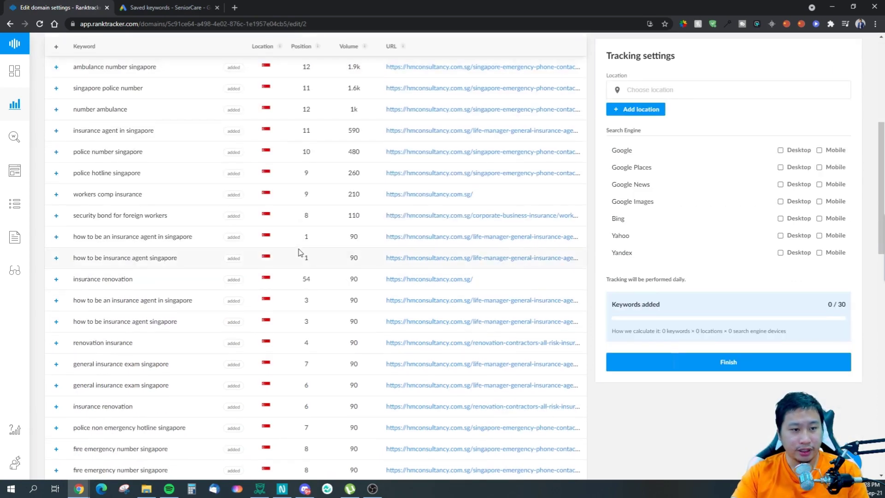
scroll(300, 252, "up", 6)
Check the options for adding keywords from a saved list and from a CSV file, closing each dialog without adding anything
left_click(211, 249)
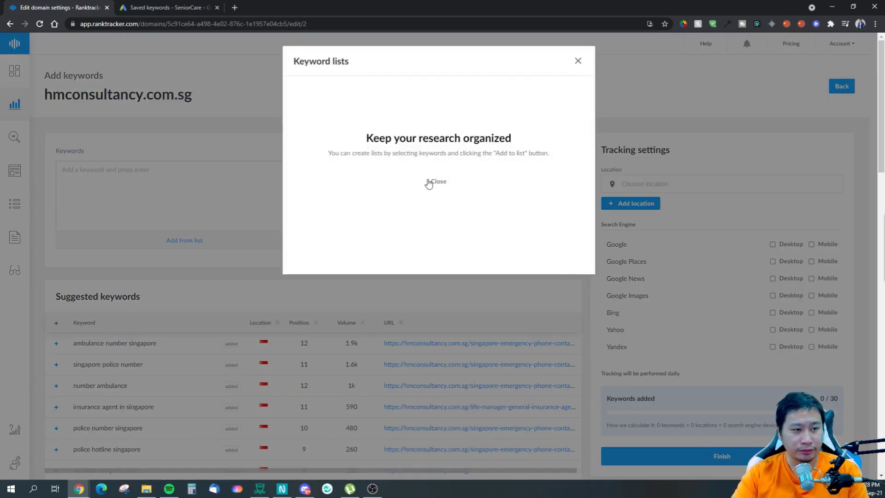
left_click(578, 61)
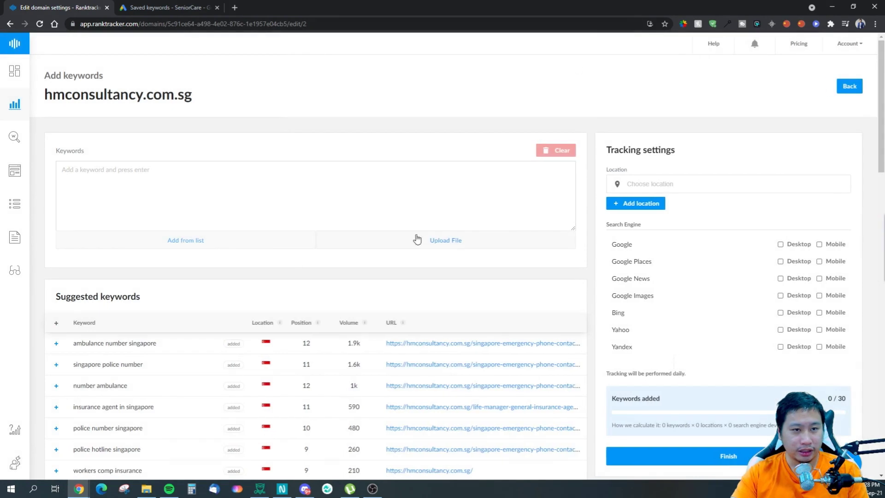
scroll(362, 242, "down", 6)
scroll(354, 248, "down", 10)
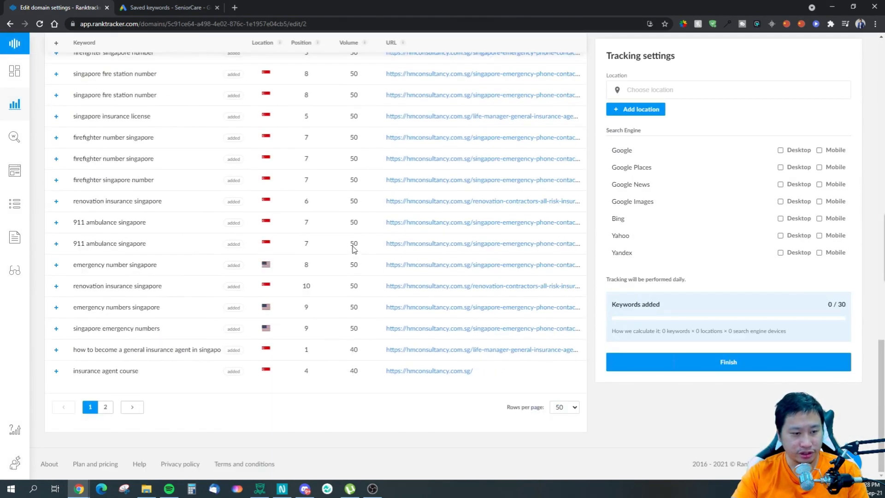
scroll(354, 249, "up", 15)
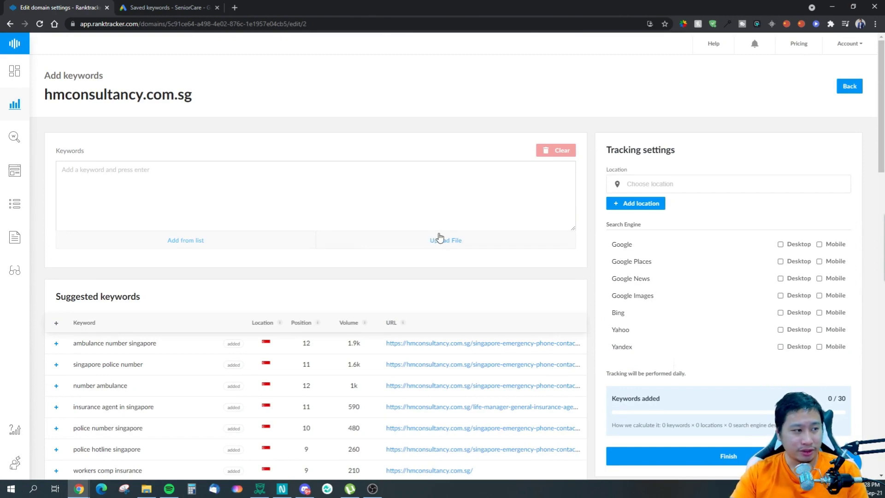
left_click(440, 242)
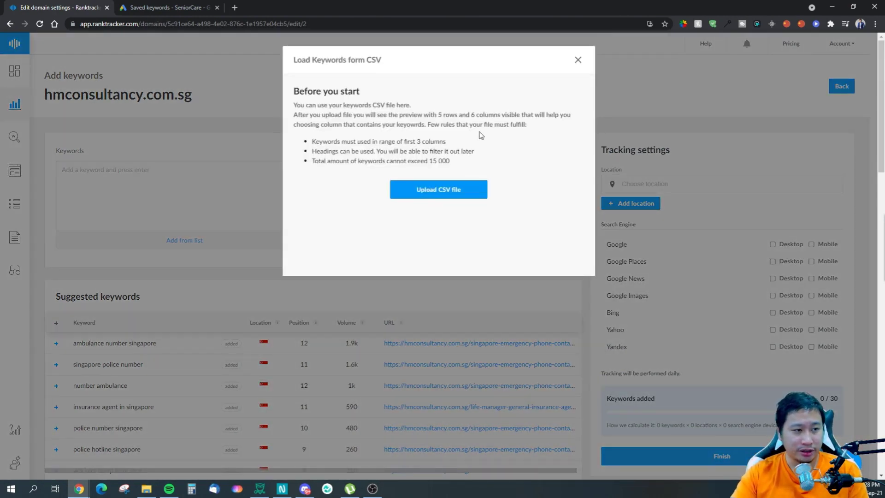
left_click(578, 60)
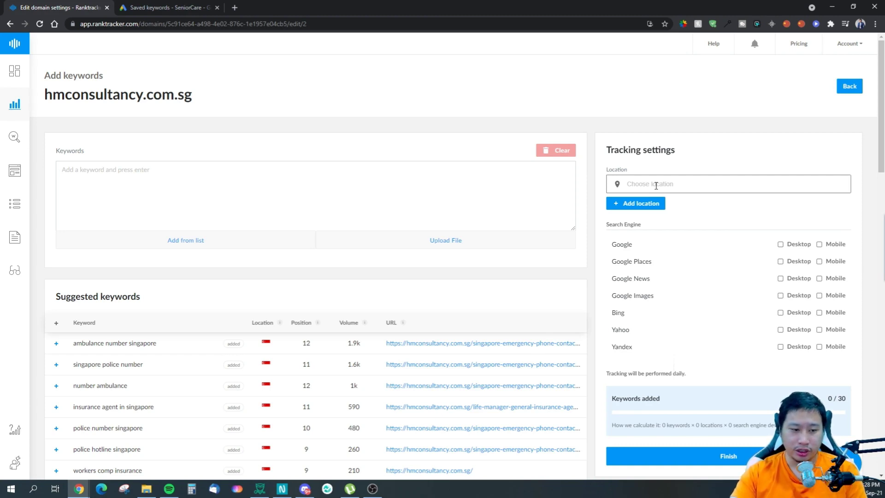
Search the tracking locations for "united states", browse the matching states and cities, and clear the search
left_click(639, 180)
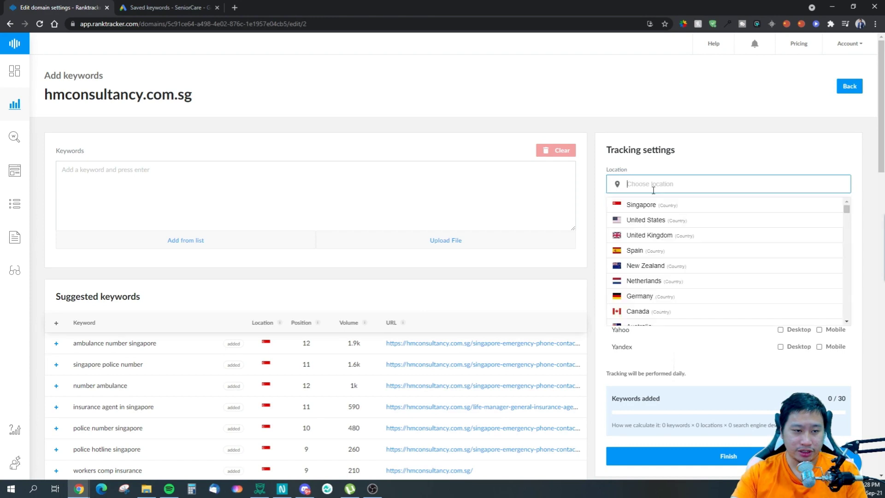
type("united")
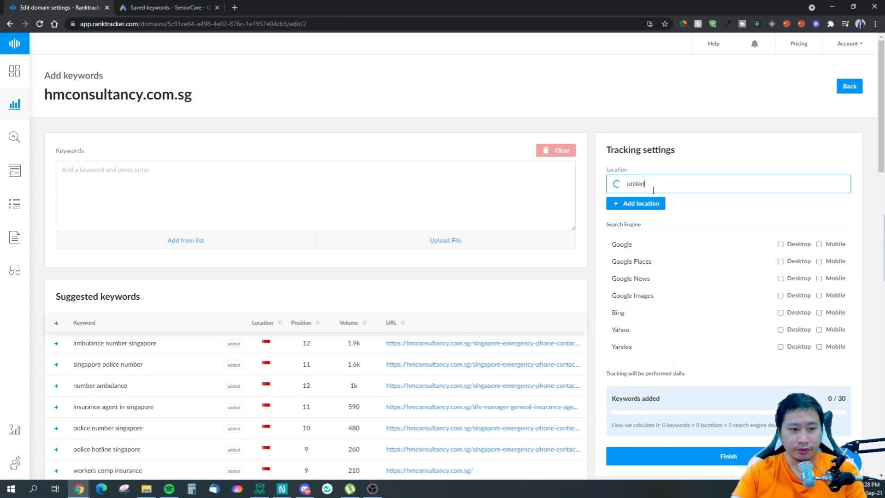
type(" states")
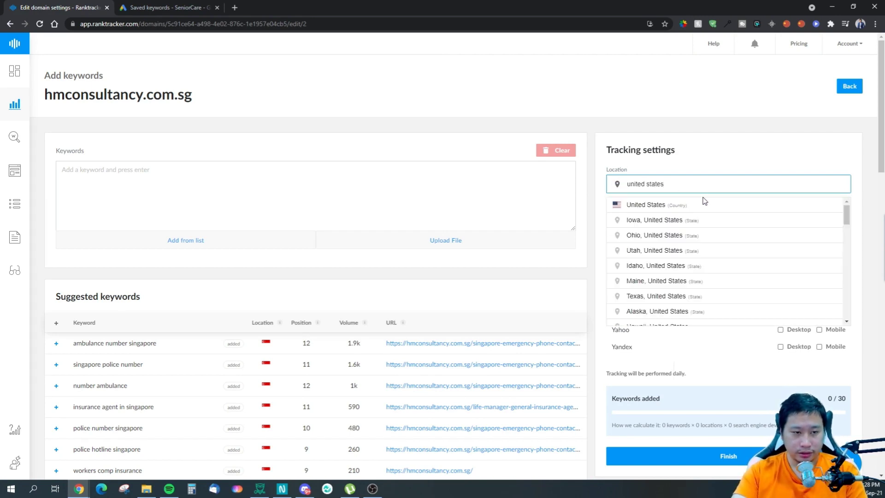
scroll(690, 286, "down", 2)
scroll(689, 286, "down", 10)
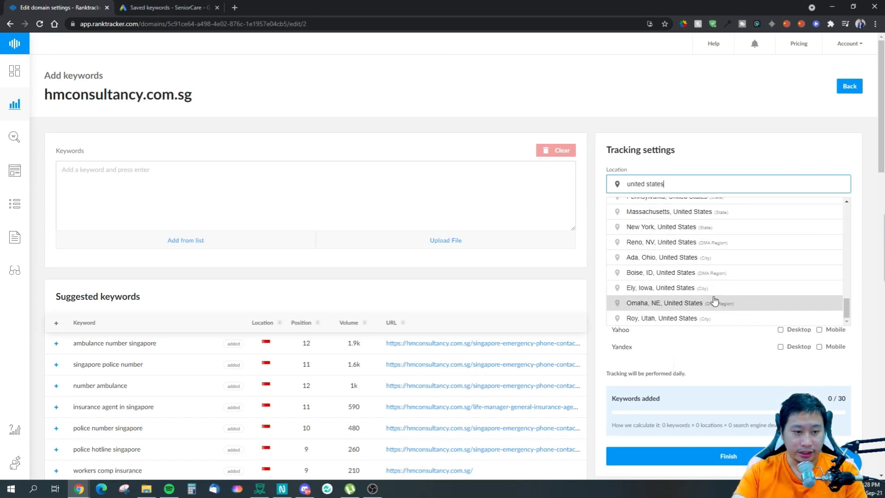
scroll(725, 272, "up", 3)
scroll(724, 272, "up", 5)
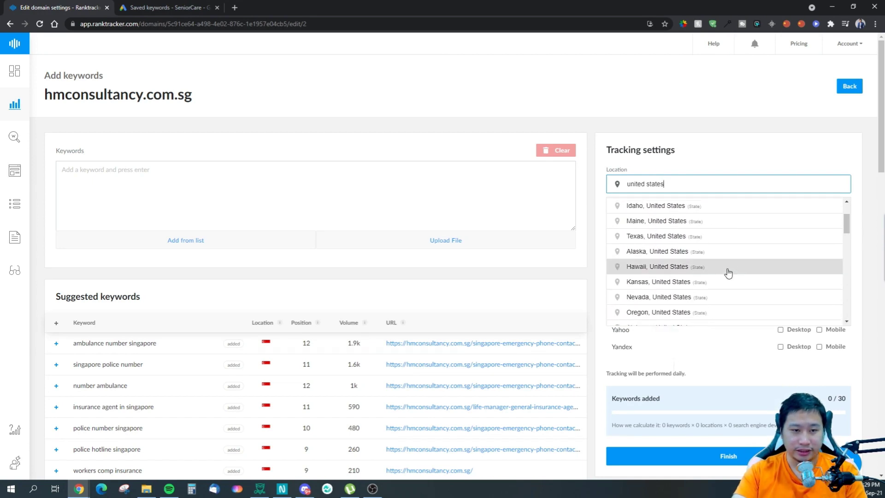
left_click_drag(683, 183, 602, 186)
key("BackSpace")
left_click(589, 213)
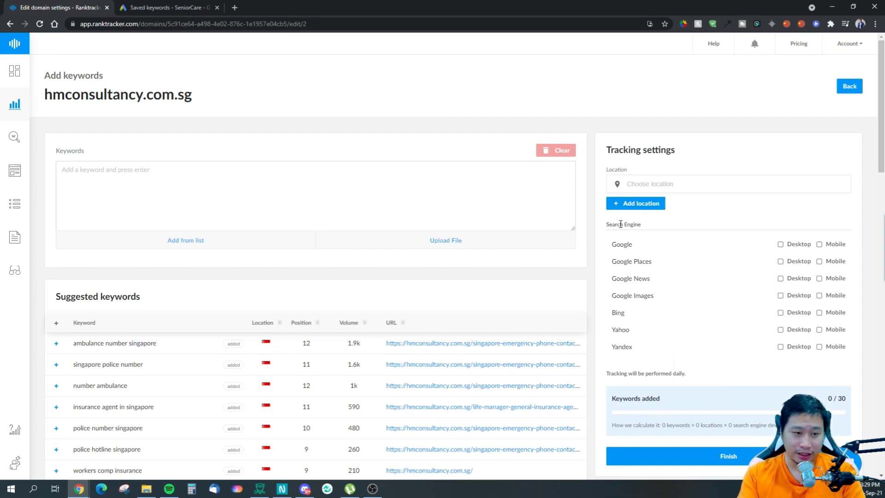
Return to the hmconsultancy.com.sg overview and examine its positions, traffic, average position and visibility metrics
scroll(636, 382, "down", 5)
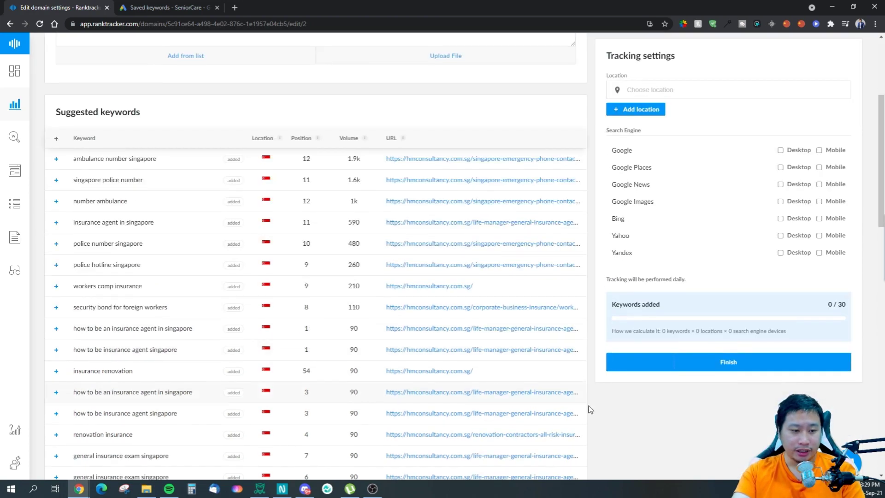
scroll(671, 381, "down", 2)
scroll(401, 358, "up", 7)
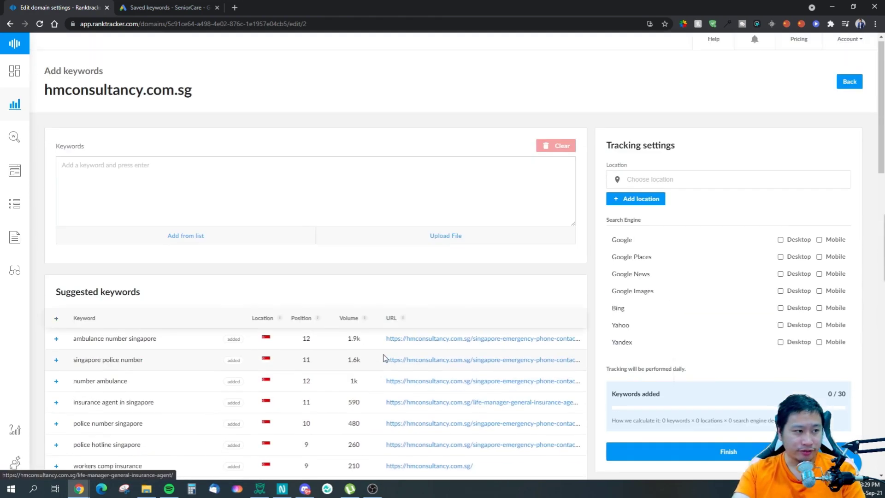
left_click(15, 104)
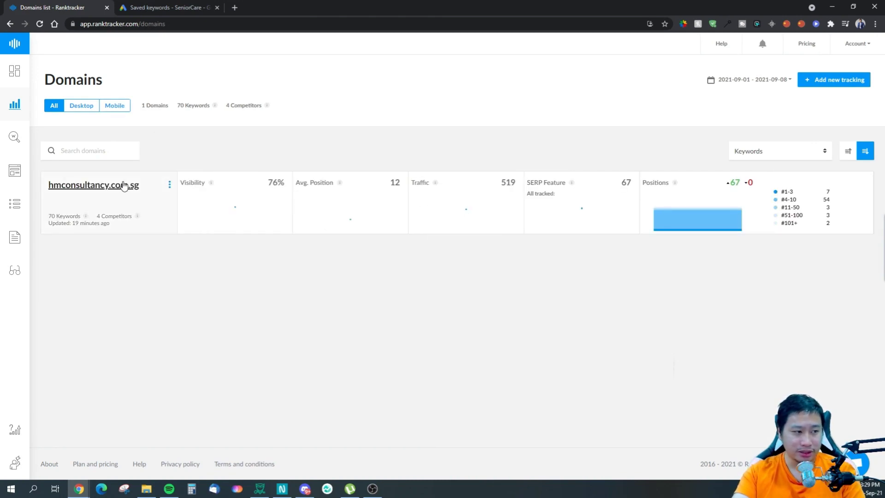
left_click(123, 185)
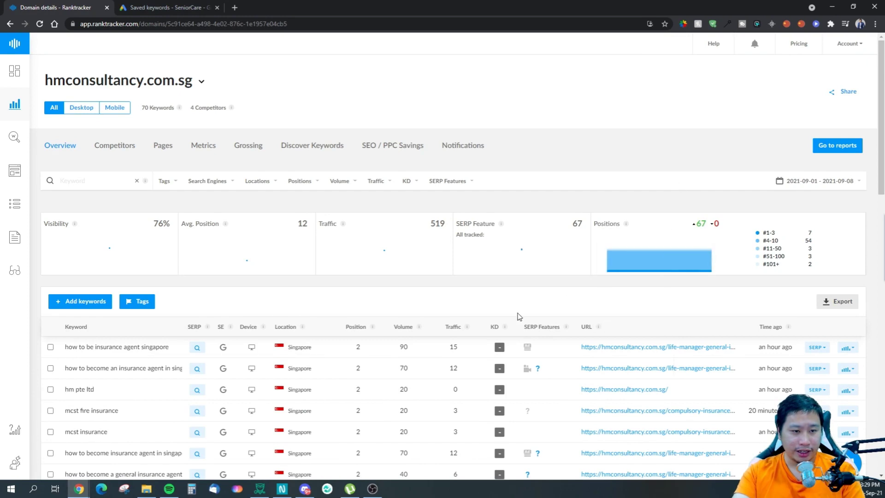
mouse_move(612, 274)
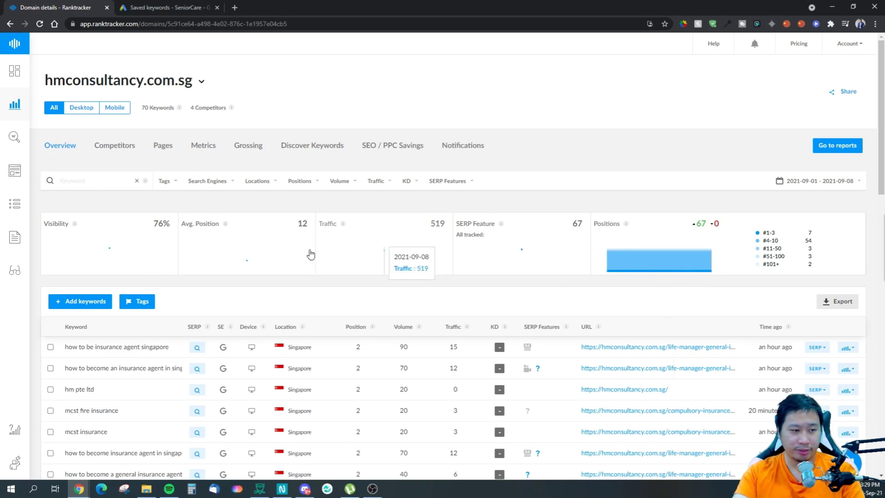
mouse_move(381, 255)
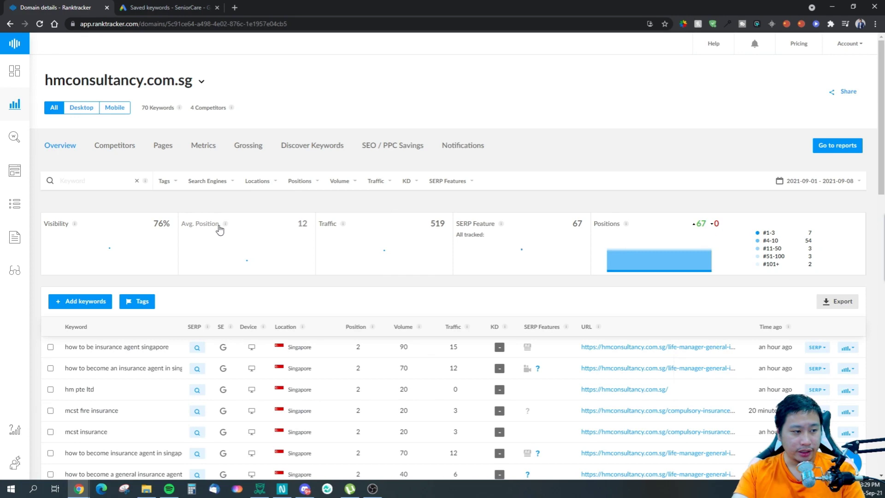
mouse_move(250, 259)
mouse_move(108, 254)
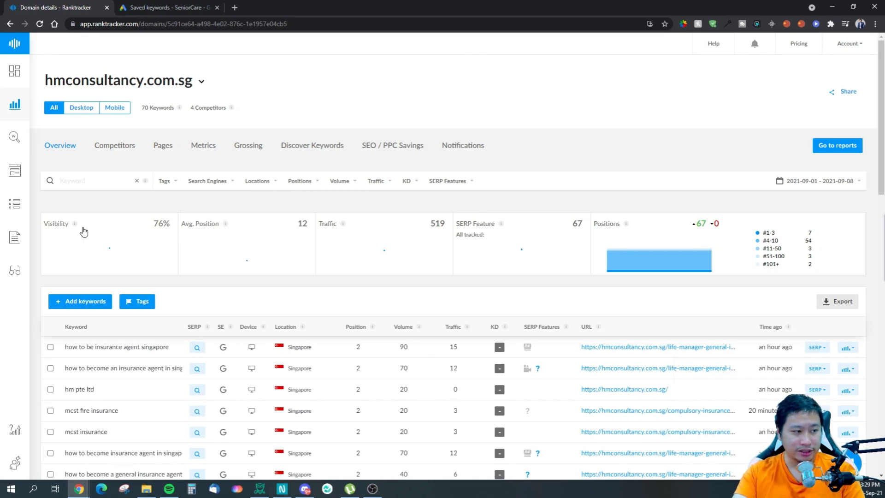
mouse_move(74, 227)
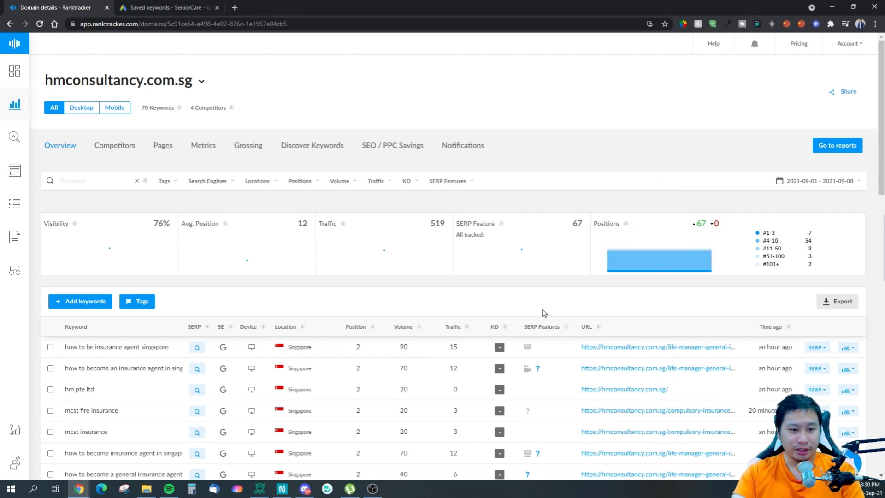
Review the tracked keywords table and sort it by position
scroll(544, 312, "down", 3)
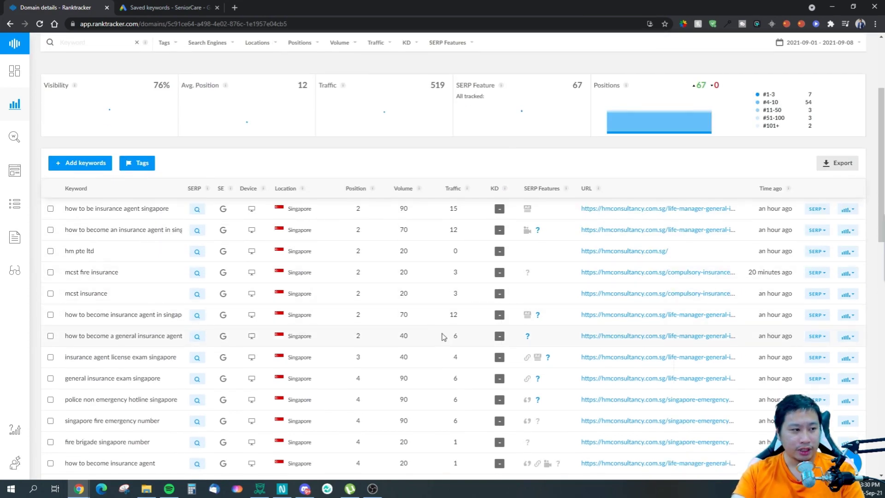
scroll(405, 244, "down", 5)
scroll(332, 249, "up", 4)
left_click(355, 172)
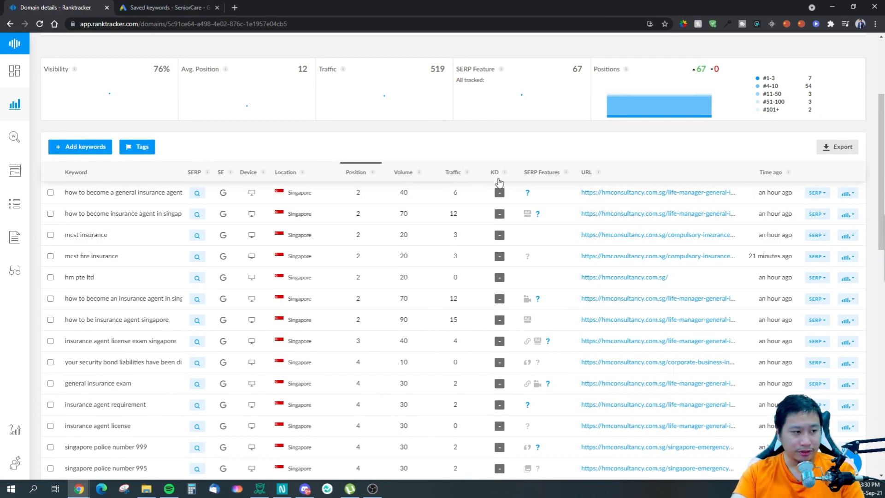
Open the SERP snapshot for "how to become a general insurance agent in singapore" and examine the ranked results
left_click(197, 193)
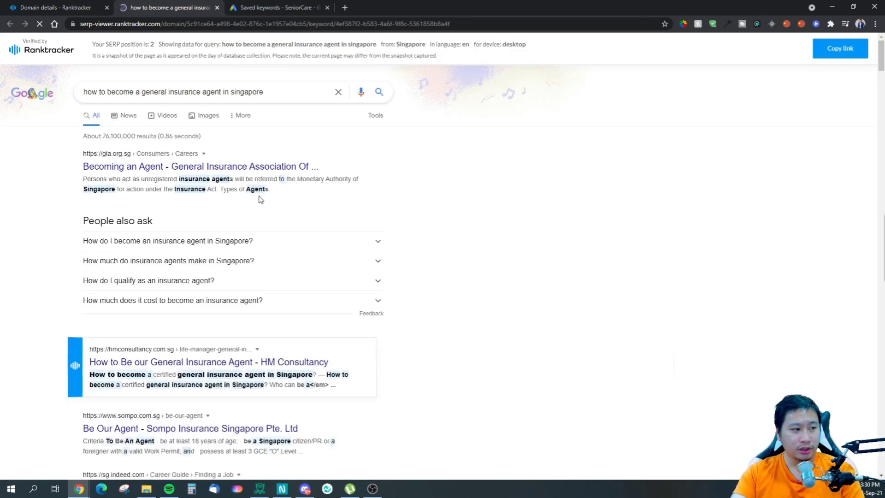
scroll(240, 198, "down", 6)
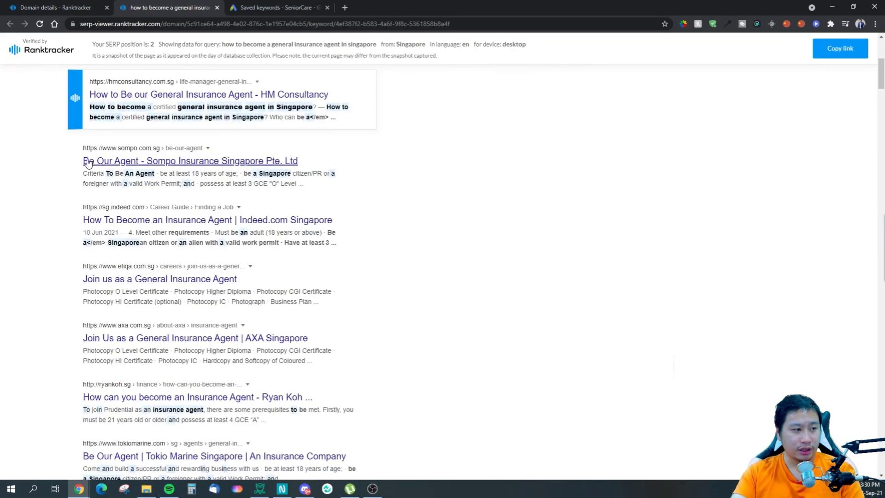
scroll(74, 194, "up", 4)
scroll(67, 204, "up", 2)
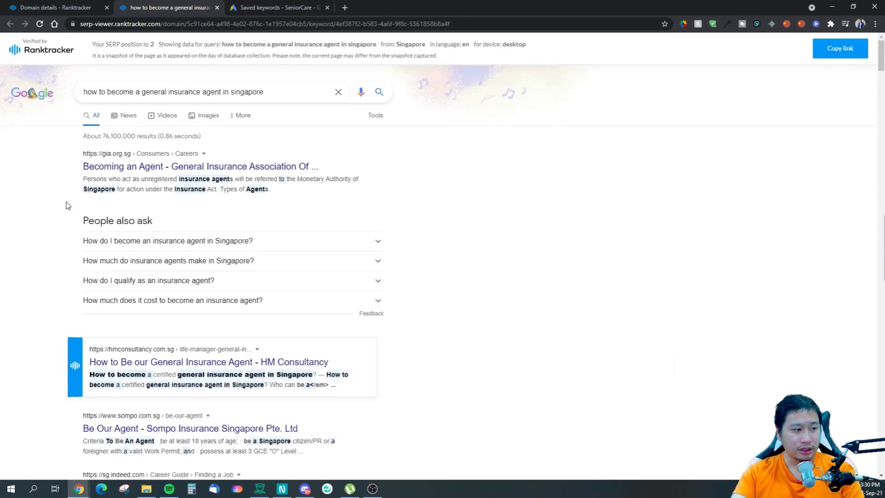
Examine the HM Consultancy listing among the snapshot's ranked results, highlight its entry and close the snapshot
scroll(73, 251, "down", 2)
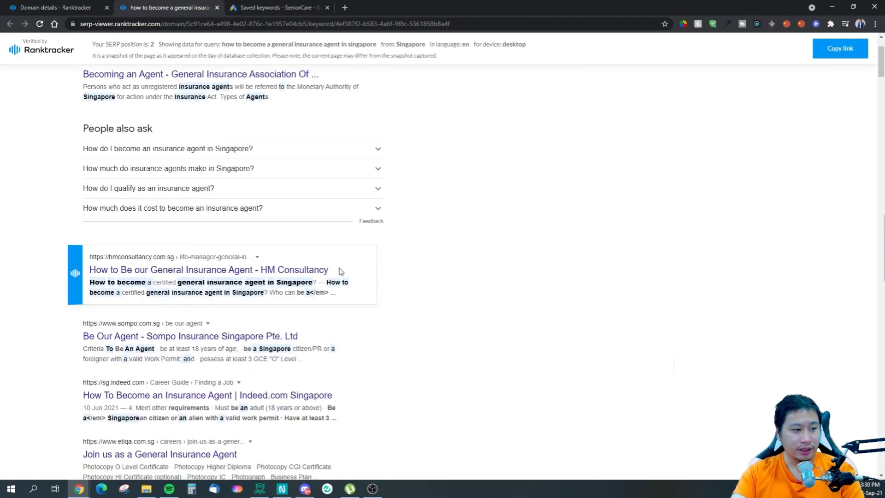
left_click_drag(331, 300, 85, 254)
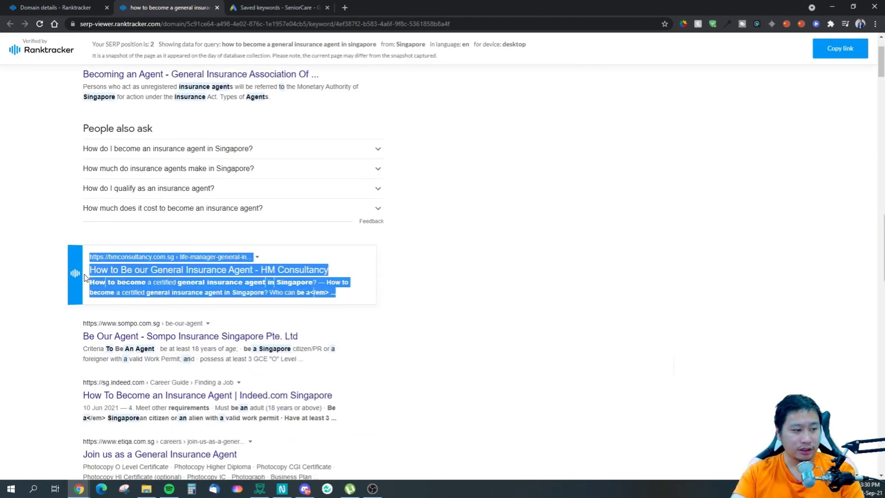
left_click(488, 271)
scroll(73, 283, "up", 2)
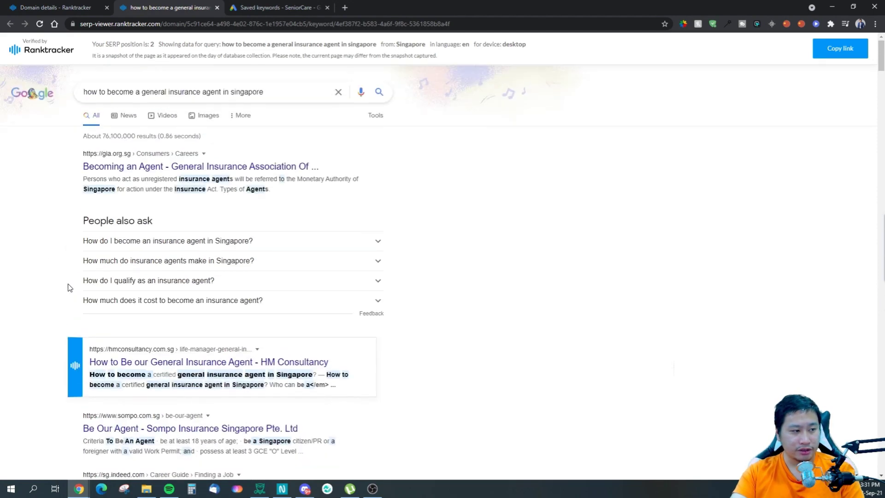
left_click(217, 8)
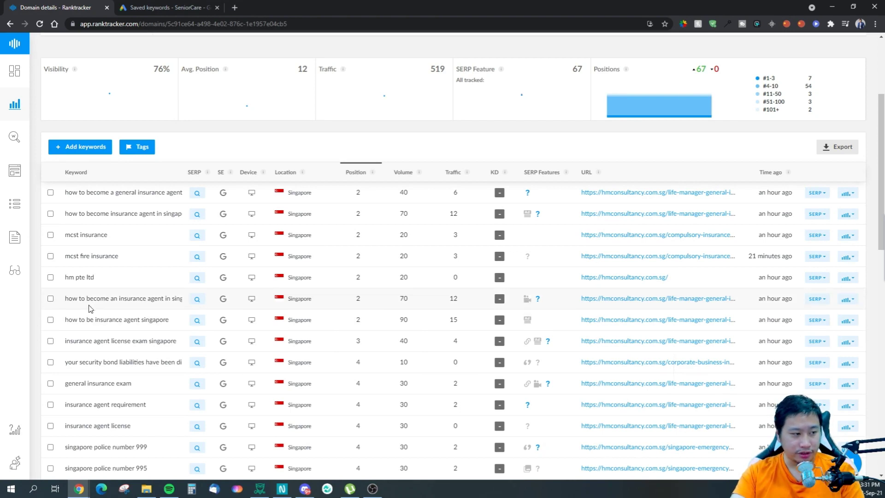
Open the SERP snapshot for "how to become an insurance agent in singapore", examine its full list of results and close it
left_click_drag(69, 300, 193, 299)
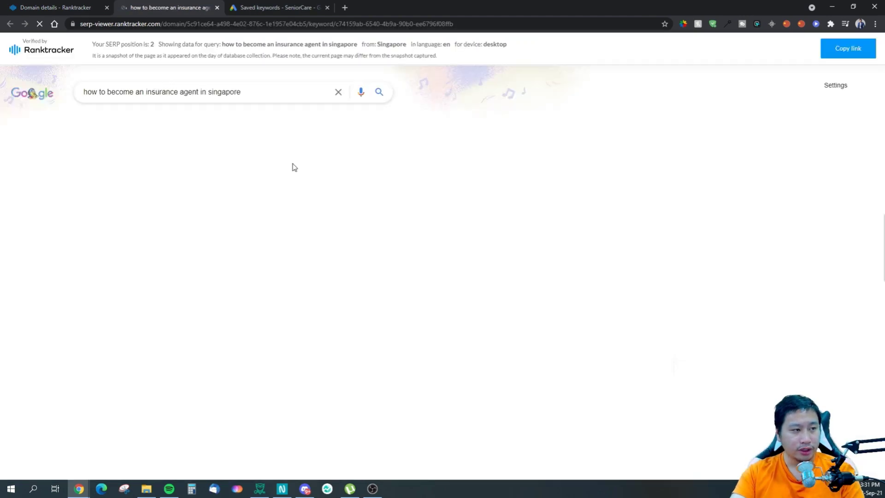
scroll(377, 202, "down", 1)
scroll(378, 203, "down", 20)
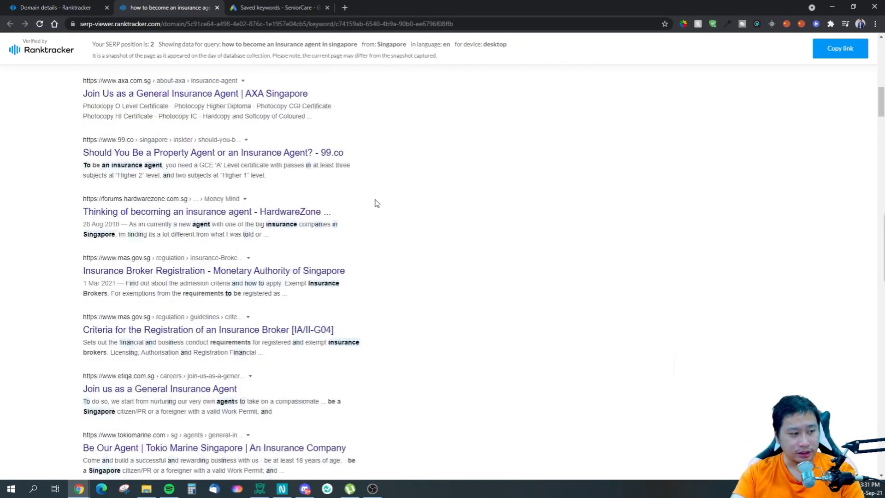
scroll(377, 203, "down", 9)
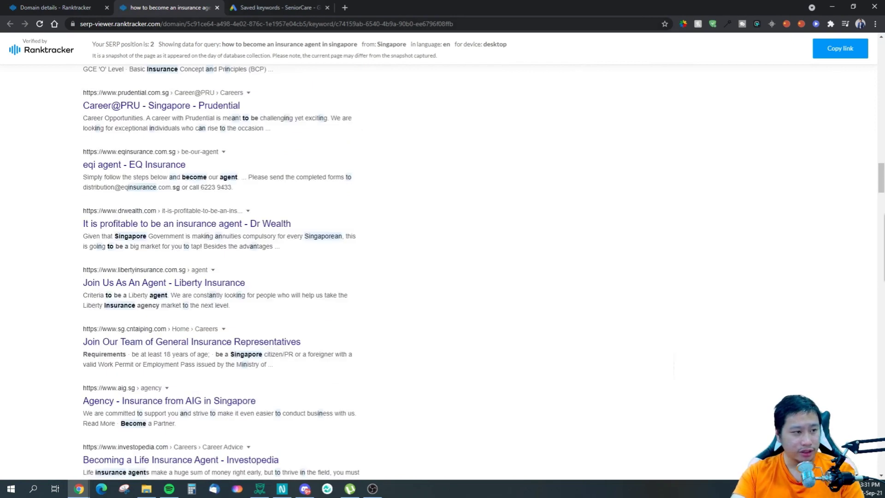
left_click(216, 7)
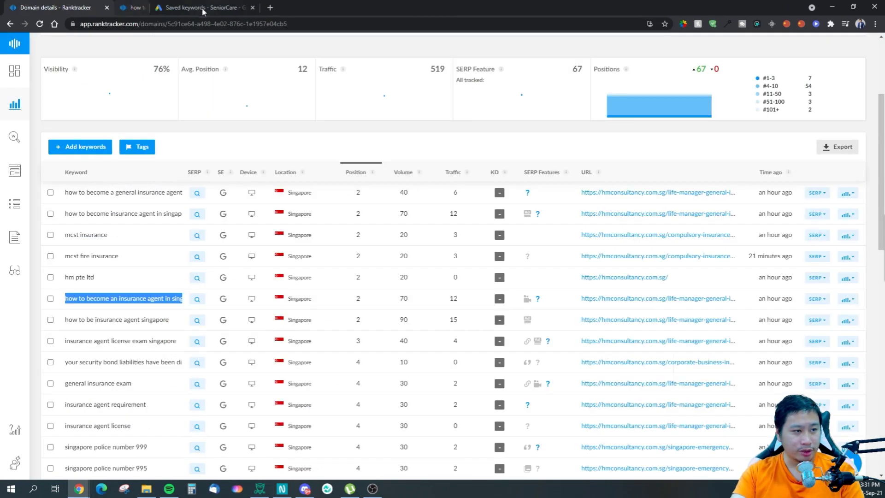
Search Google for the tracked keyword "how to become an insurance agent in singapore" in a new tab and look through the live results
left_click(96, 293)
left_click_drag(64, 302, 183, 300)
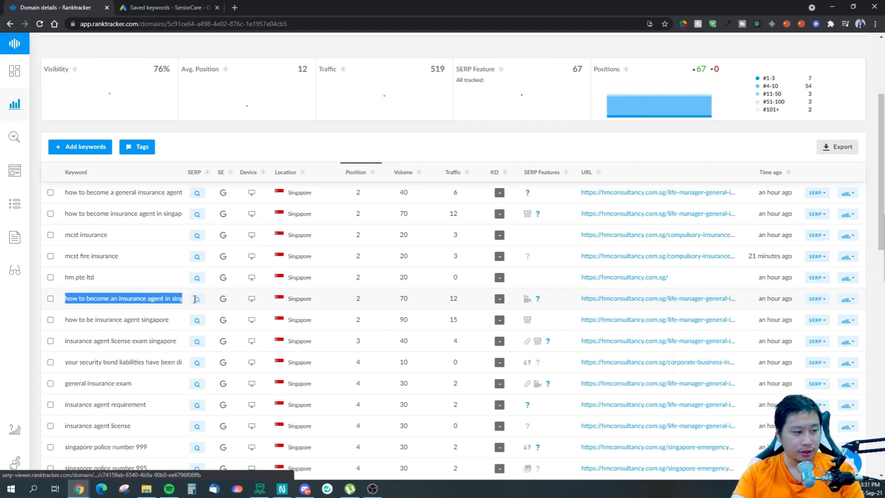
left_click(241, 8)
type("how to become an insurance agent in singapore")
key("Return")
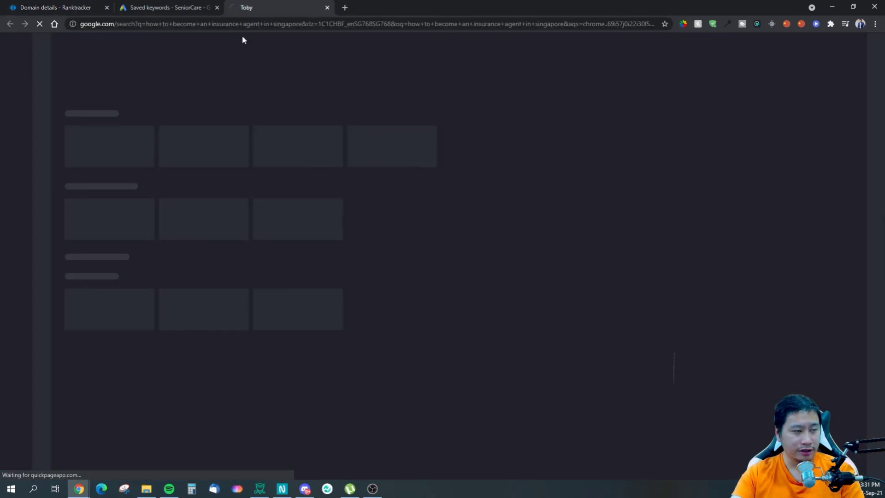
scroll(483, 217, "down", 5)
scroll(461, 226, "down", 2)
scroll(424, 238, "up", 8)
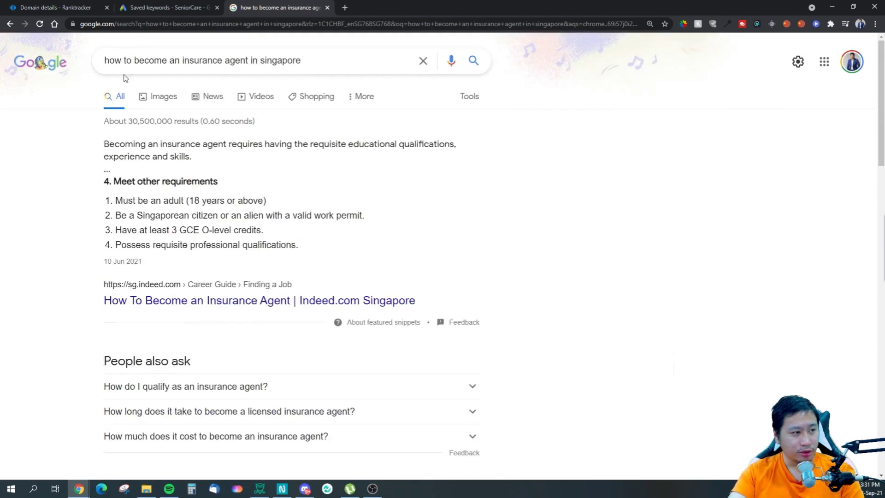
Check the keyword's tracked position in Ranktracker against the HM Consultancy listing in the live Google results
left_click(46, 4)
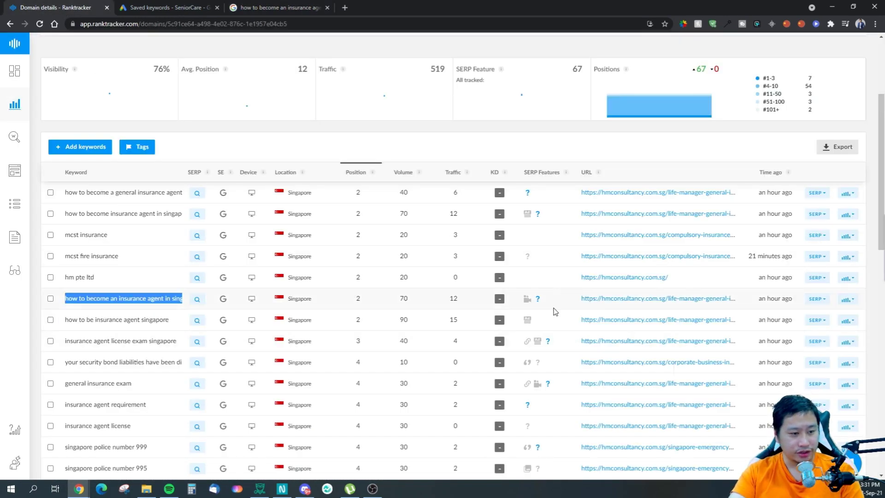
left_click(276, 7)
scroll(377, 237, "down", 15)
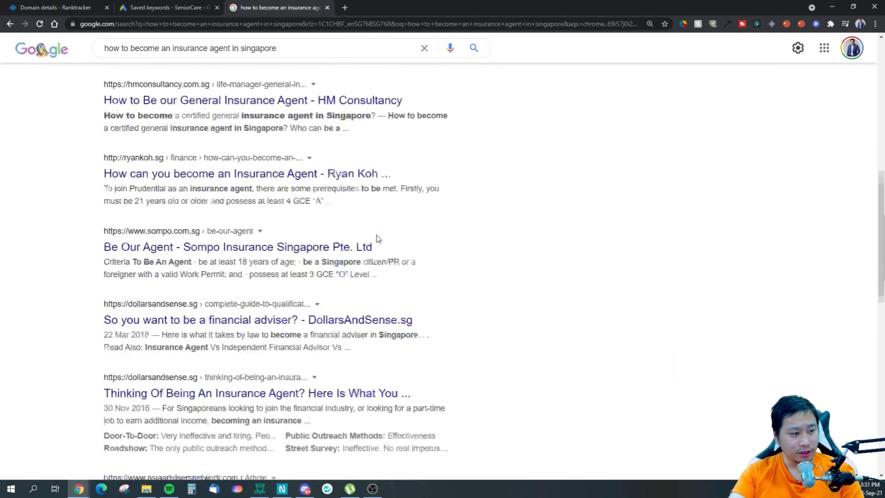
scroll(379, 238, "down", 3)
scroll(378, 237, "up", 20)
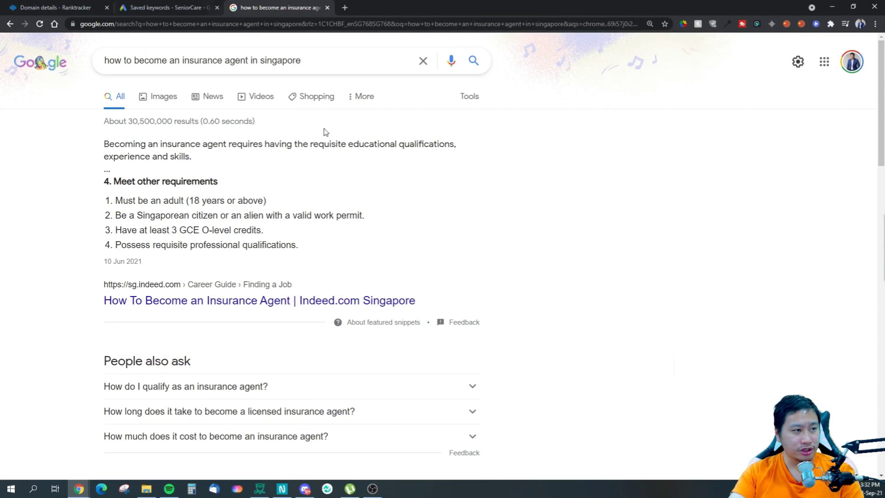
Browse the Google results through pages 2 and 3, close the search and return to Ranktracker's keyword table
scroll(349, 300, "down", 15)
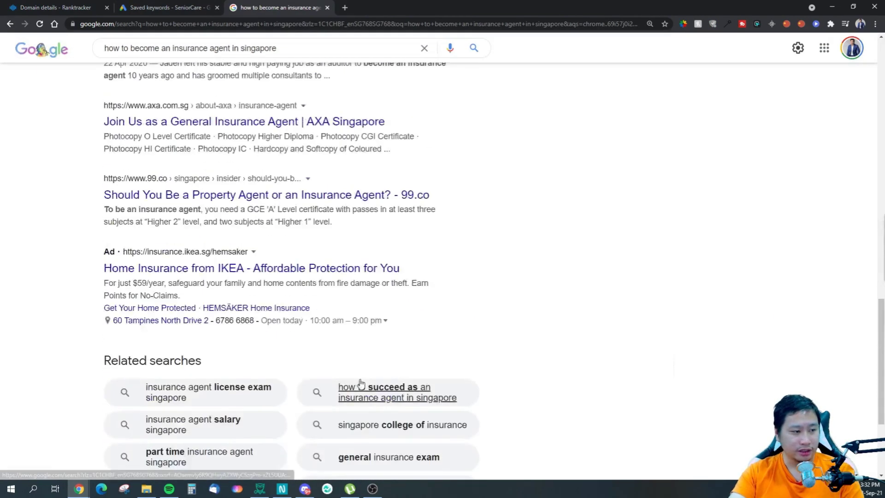
scroll(360, 383, "down", 3)
left_click(372, 388)
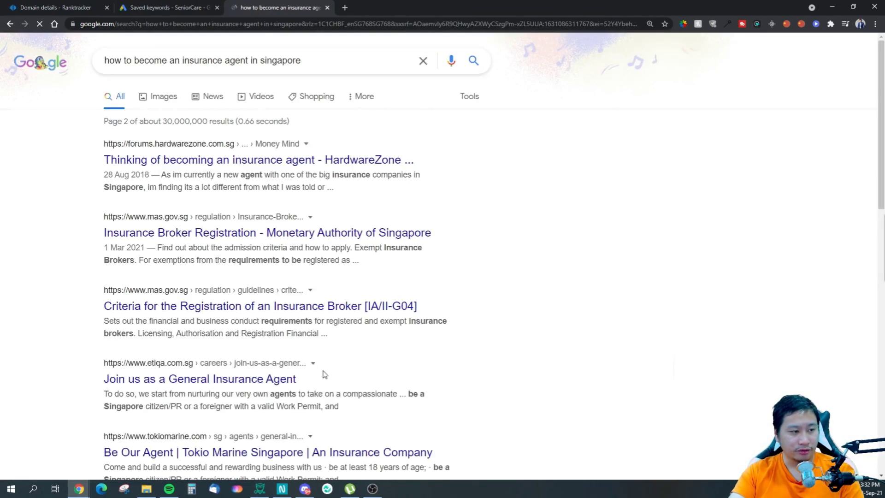
scroll(324, 374, "down", 10)
left_click(391, 393)
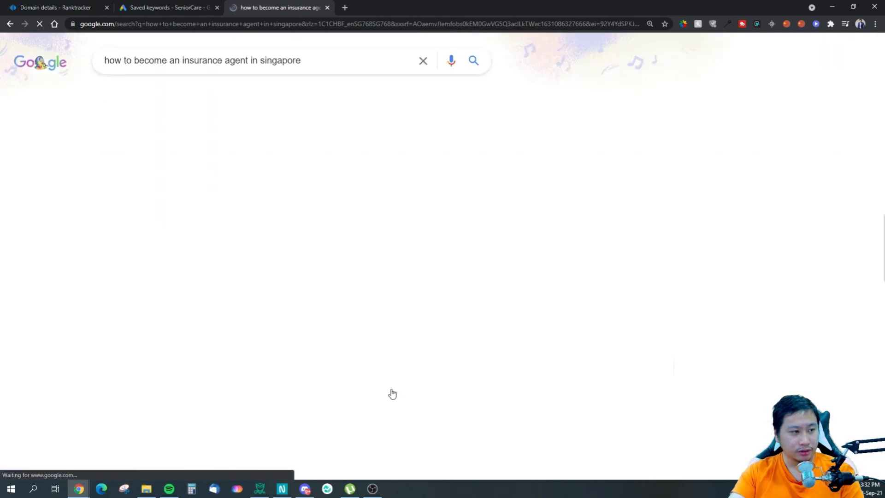
scroll(379, 389, "down", 15)
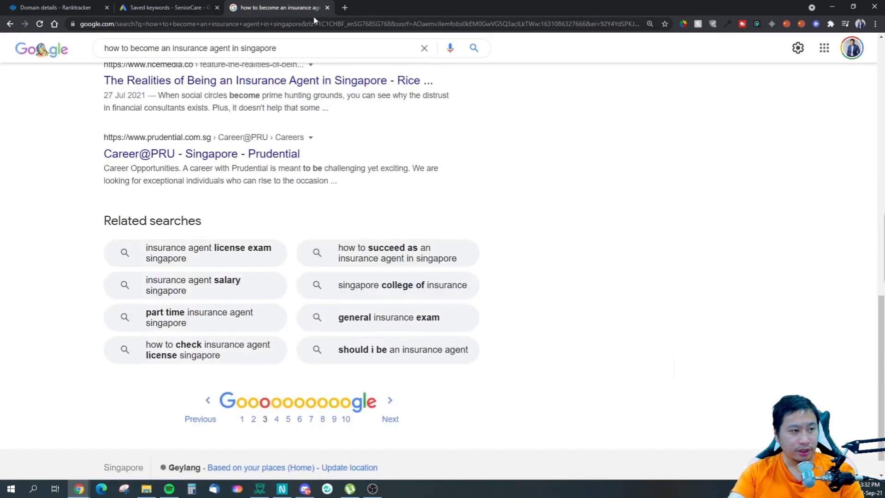
left_click(327, 8)
left_click(87, 6)
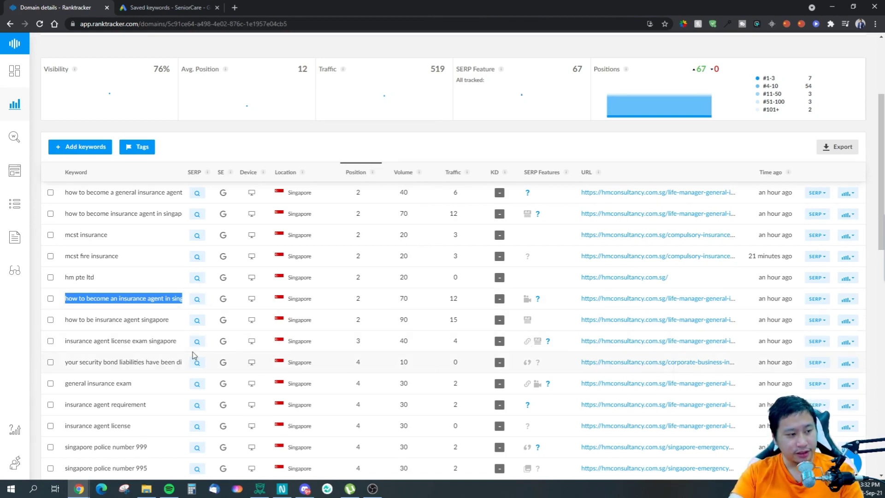
Copy the keyword "insurance agent license exam singapore", search Google for it, locate the HM Consultancy listing and close the search
left_click_drag(179, 343, 65, 342)
key("ctrl+c")
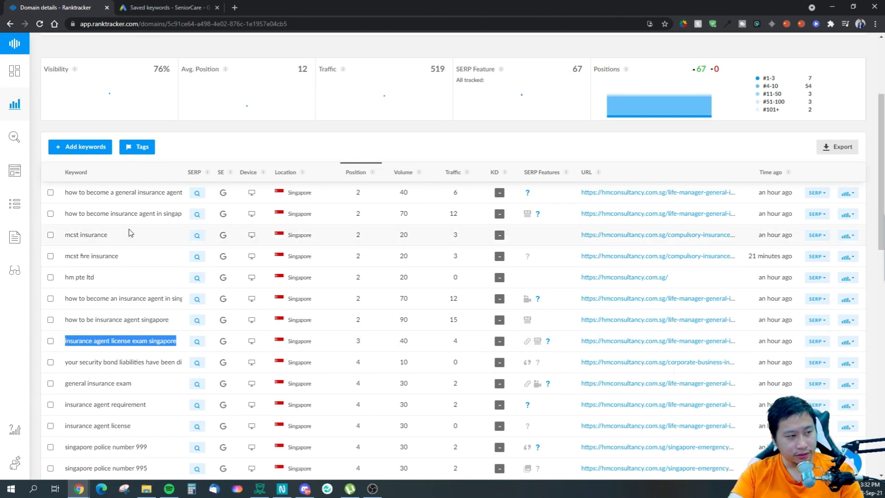
left_click(234, 8)
key("ctrl+v")
key("Return")
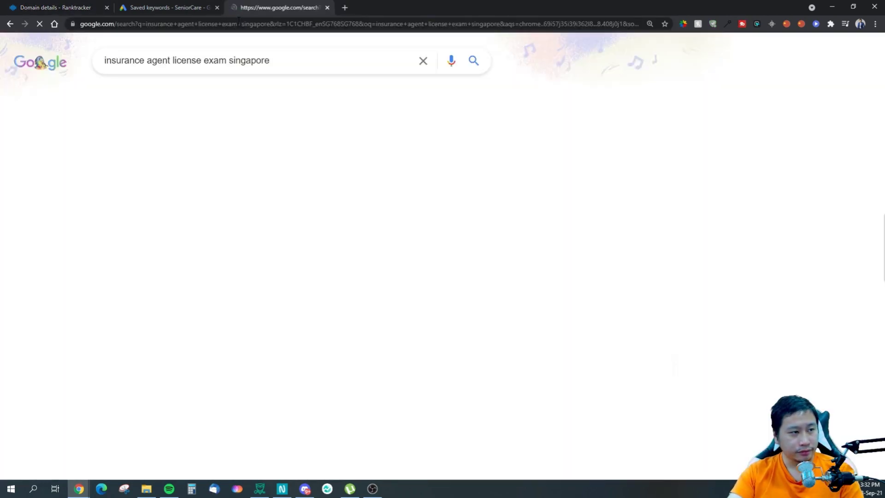
scroll(281, 240, "down", 8)
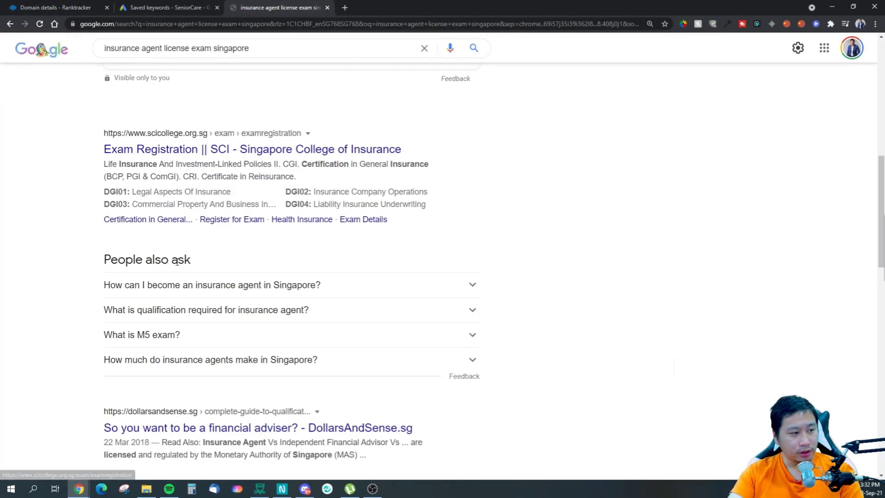
scroll(360, 221, "down", 3)
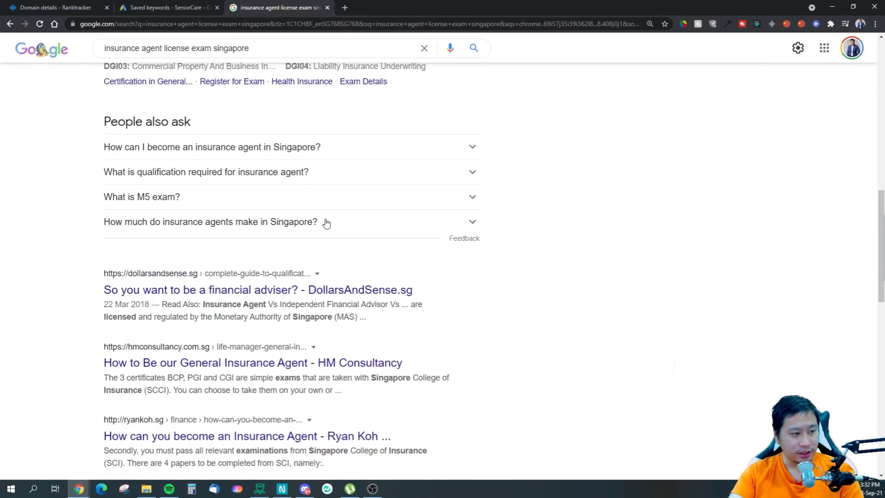
scroll(326, 222, "up", 9)
left_click(327, 8)
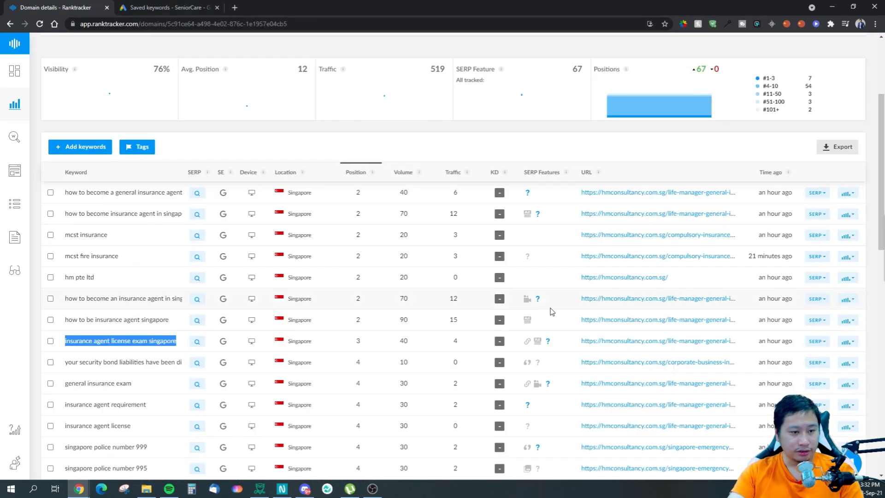
Expand the SERP results list for "how to become a general insurance agent in singapore", review the ranked pages and collapse it
scroll(529, 342, "down", 3)
scroll(524, 343, "up", 5)
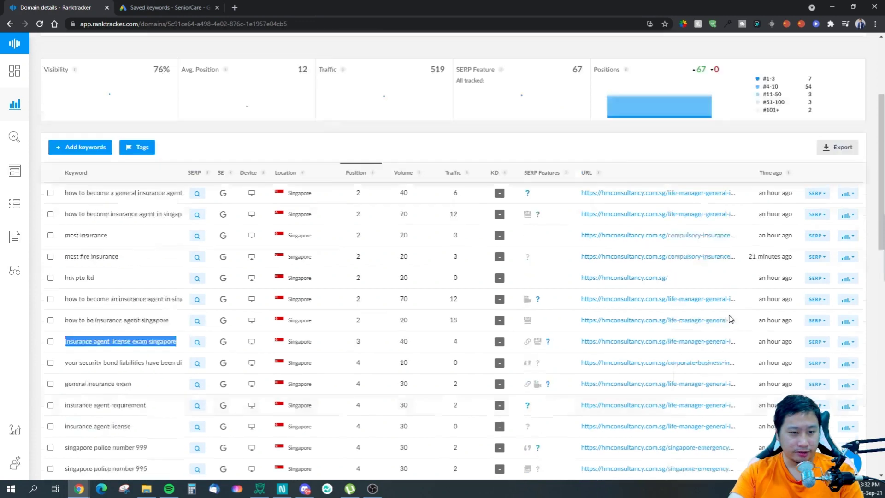
left_click(823, 289)
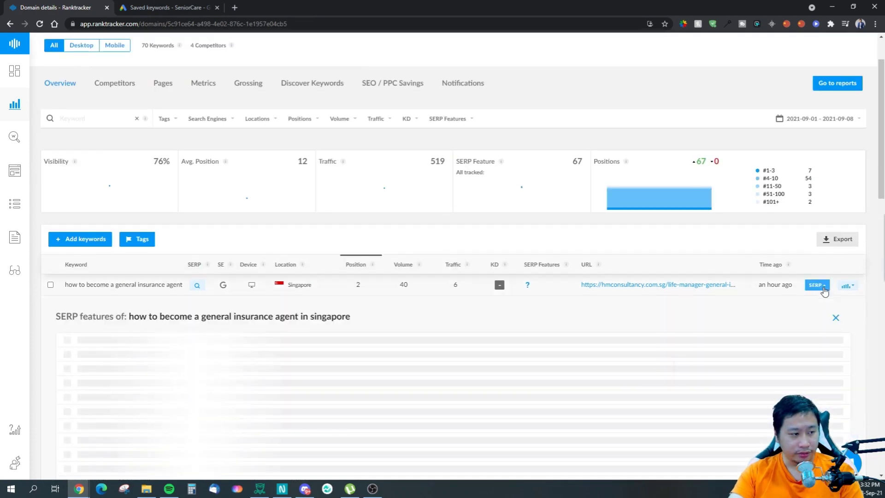
scroll(616, 264, "down", 4)
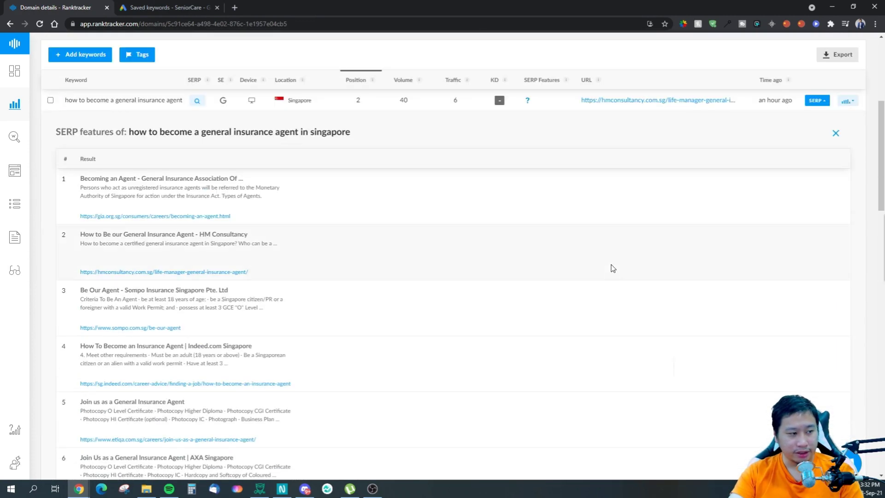
scroll(143, 193, "down", 2)
scroll(340, 265, "up", 3)
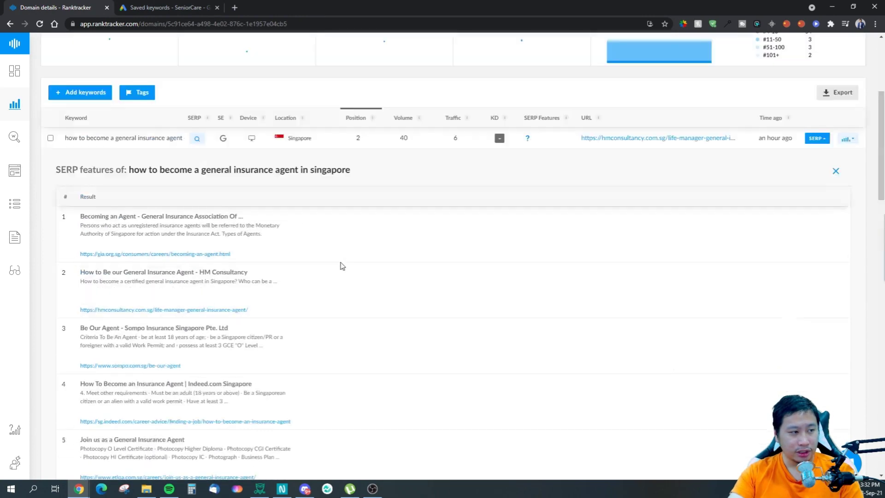
left_click(817, 139)
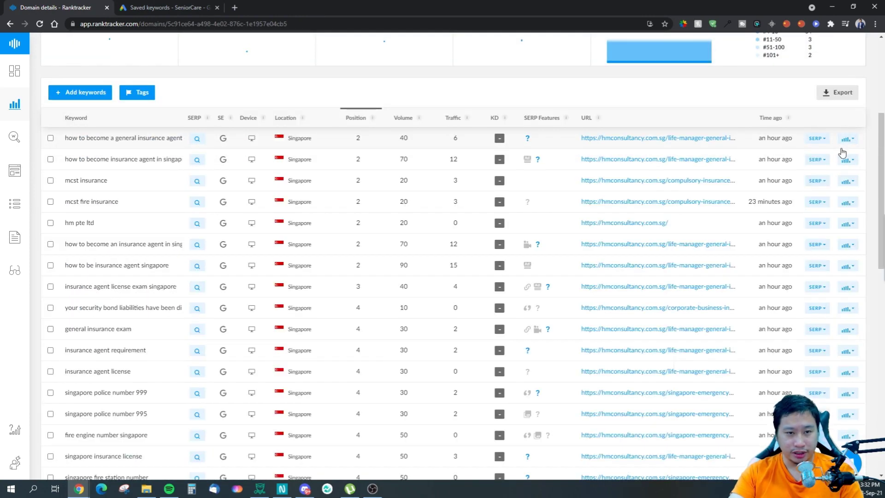
View the position history chart for "how to become a general insurance agent in singapore" and collapse it
left_click(847, 140)
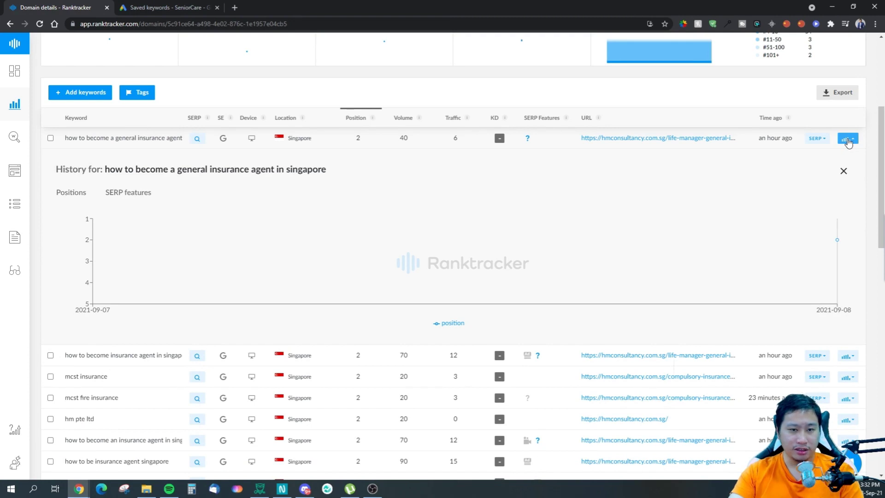
left_click(846, 139)
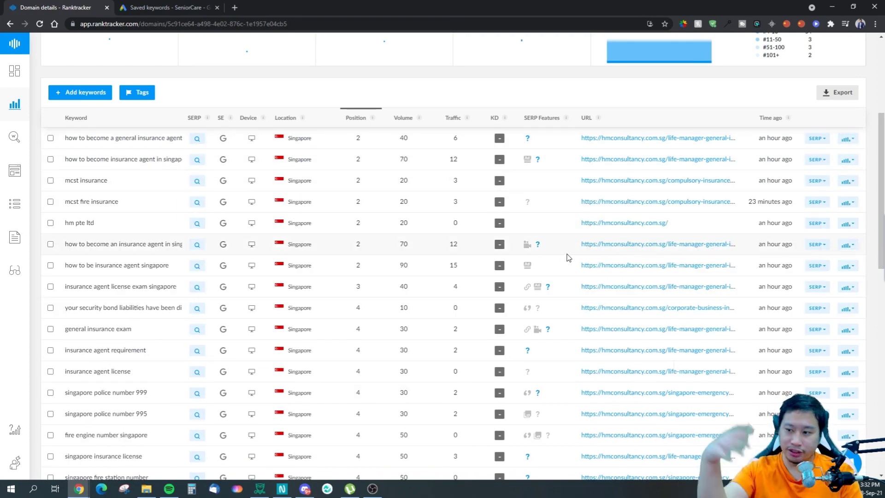
scroll(542, 277, "up", 5)
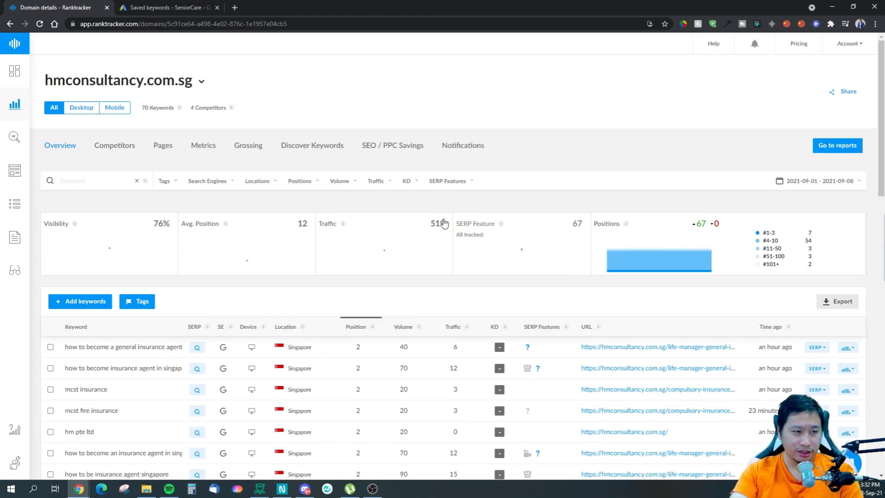
Open the competitors comparison for hmconsultancy.com.sg and view the traffic and visibility charts
left_click(112, 146)
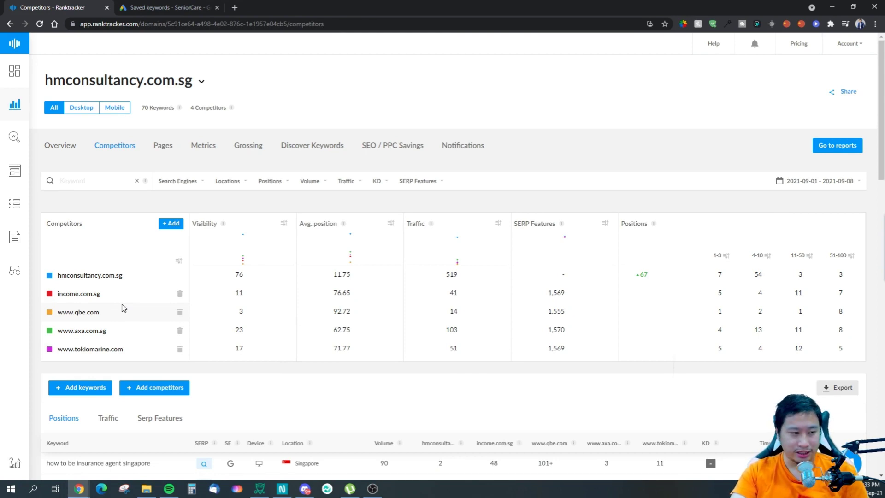
left_click_drag(230, 305, 405, 358)
left_click(406, 358)
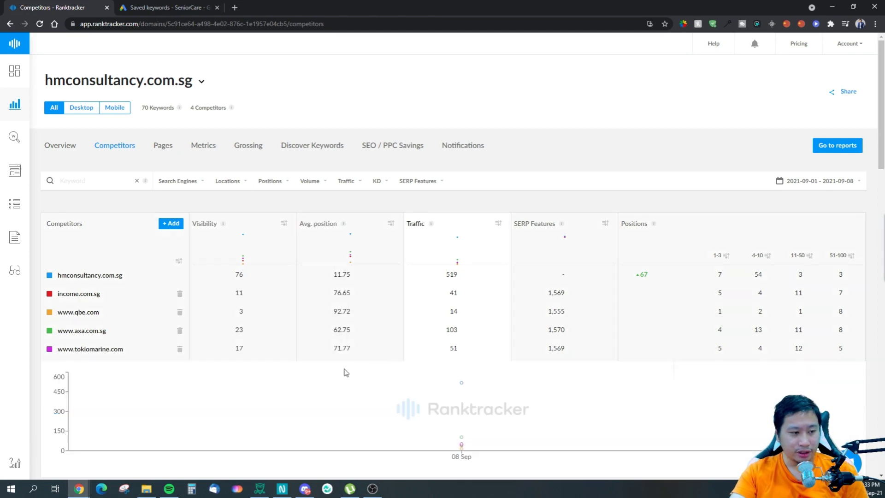
left_click(250, 298)
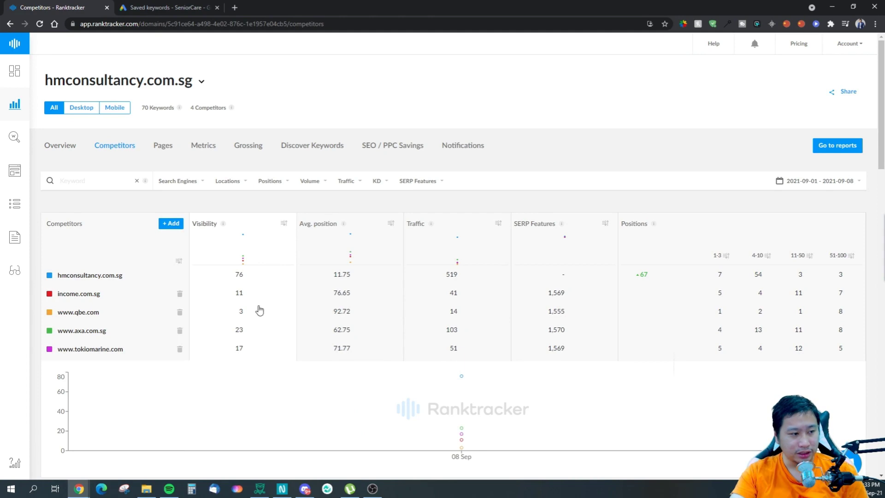
Review the explanations of the visibility, average position, traffic and SERP features columns in the competitors table
mouse_move(223, 226)
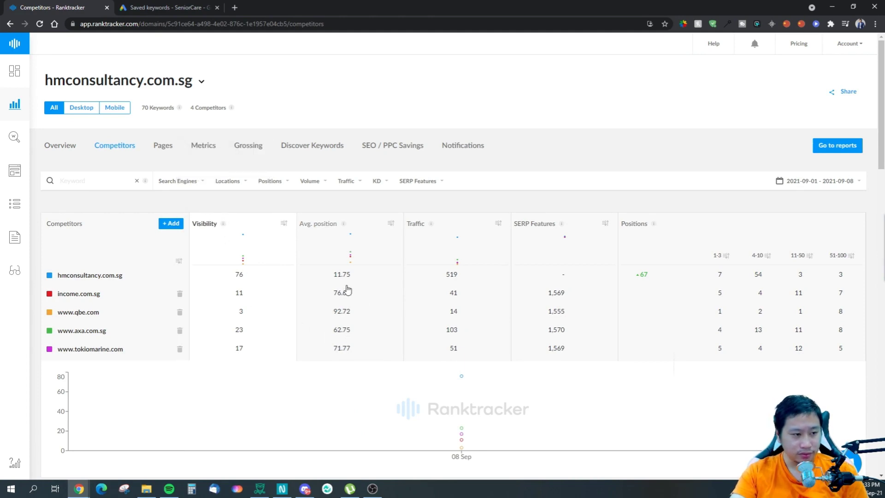
mouse_move(345, 226)
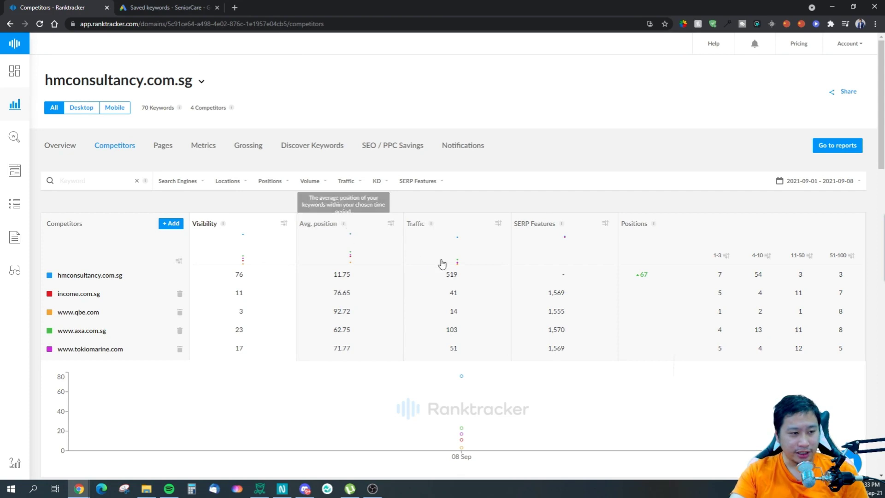
mouse_move(431, 227)
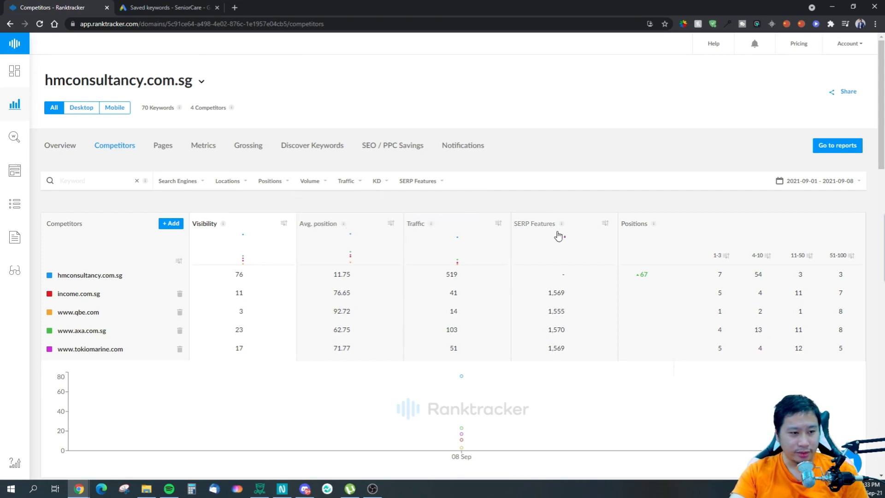
mouse_move(561, 229)
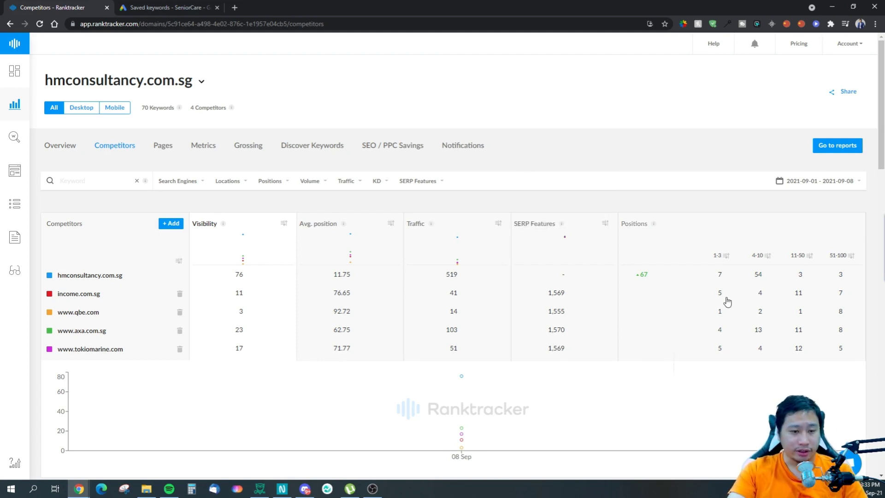
Sort the competitors' keyword positions table by the hmconsultancy.com.sg column and compare rankings across the domains
mouse_move(475, 379)
scroll(223, 334, "down", 8)
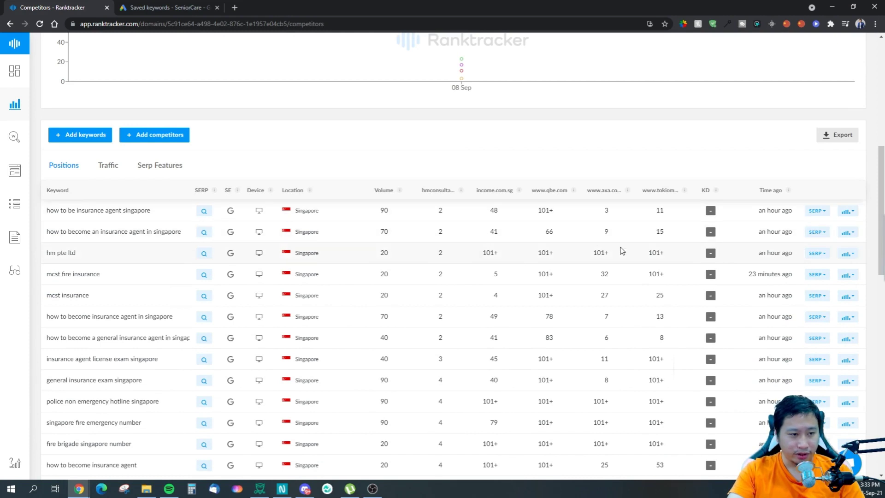
left_click(438, 190)
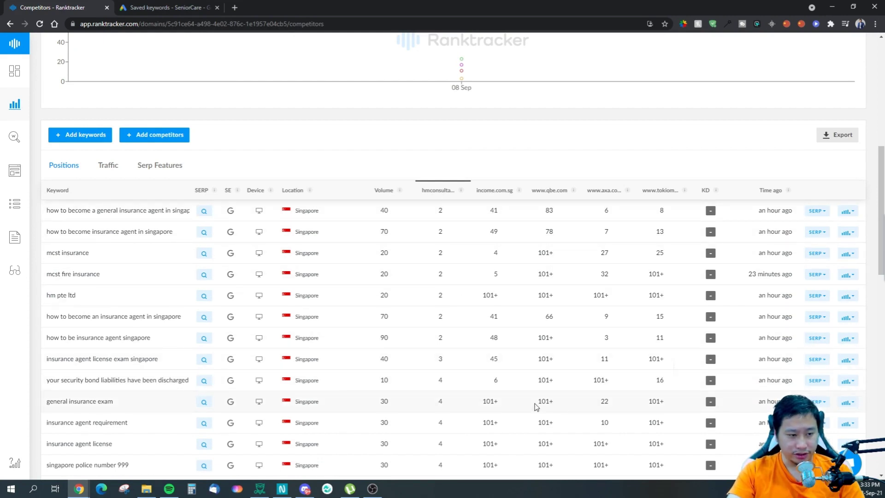
scroll(533, 405, "up", 8)
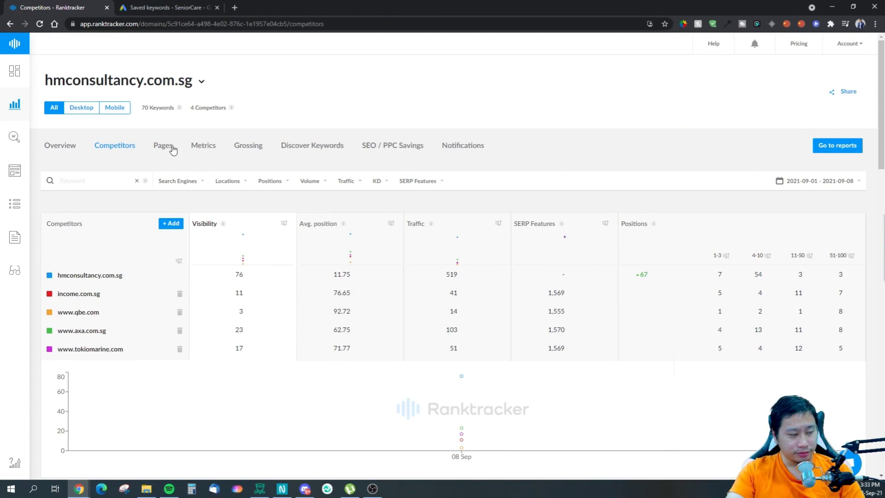
Open the Pages report and review each URL's average position, top keyword, traffic and volume
left_click(171, 147)
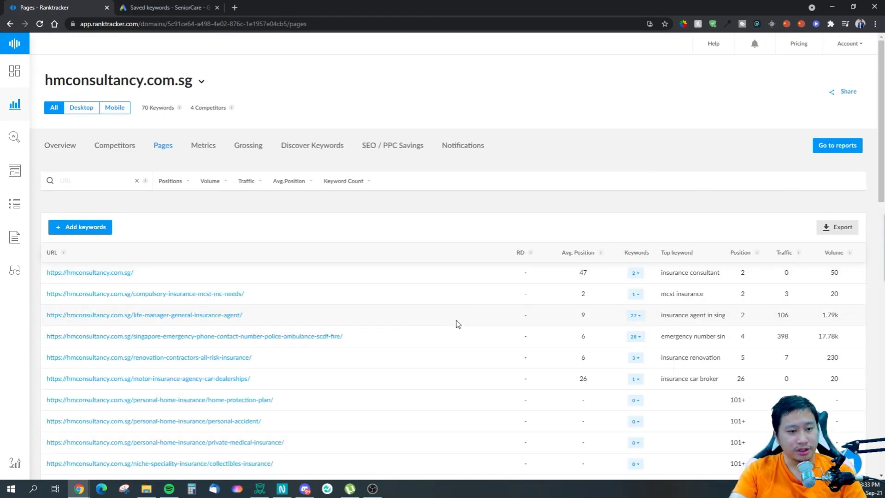
scroll(473, 321, "down", 15)
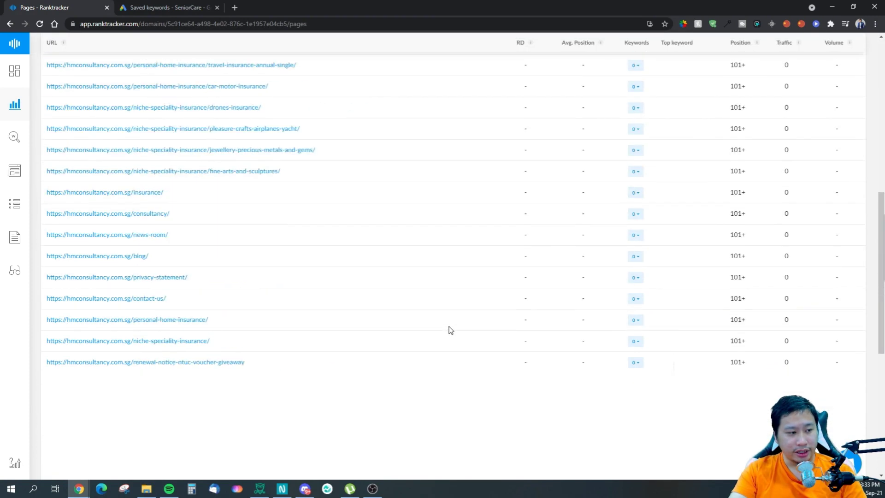
scroll(453, 326, "up", 15)
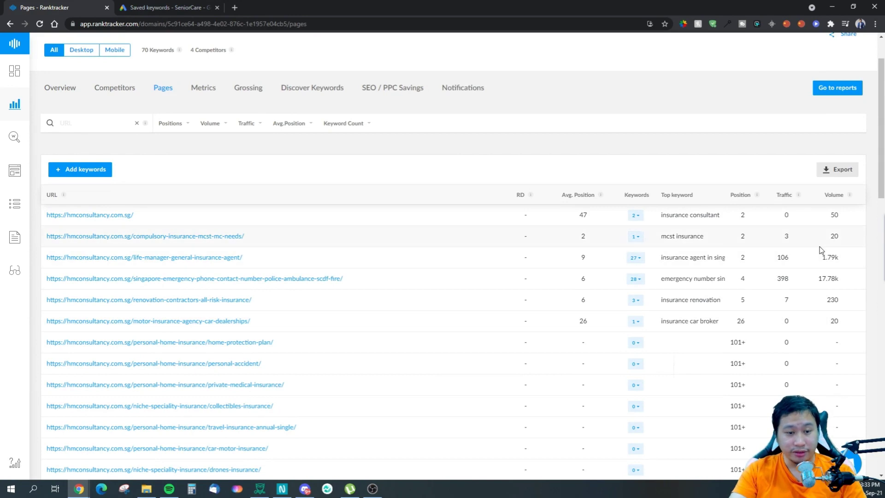
left_click_drag(880, 158, 845, 446)
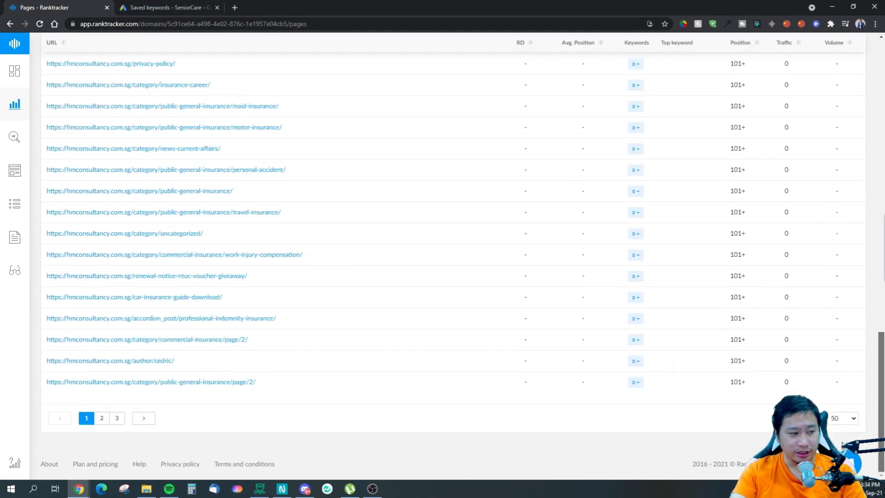
key("Home")
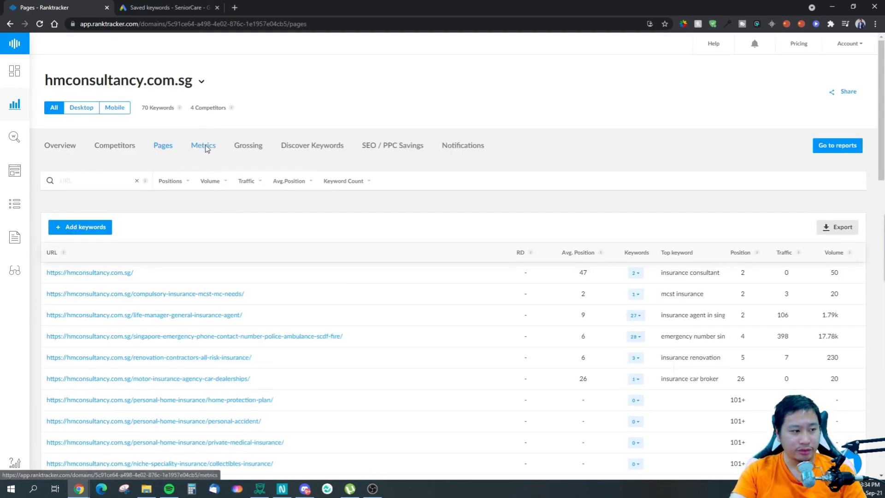
Open the Metrics report and examine the CPC, traffic and volume of the tracked keywords
left_click(204, 147)
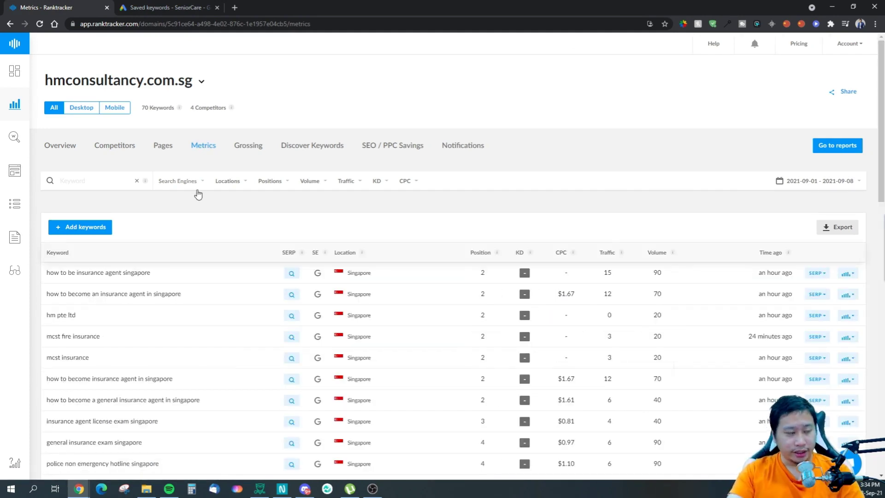
scroll(515, 319, "down", 1)
scroll(515, 319, "down", 2)
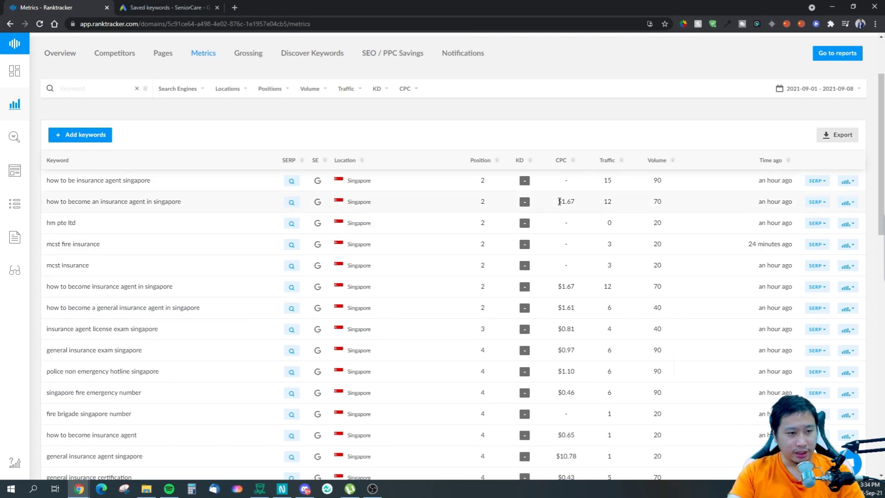
scroll(510, 282, "up", 1)
scroll(510, 282, "up", 2)
mouse_move(573, 257)
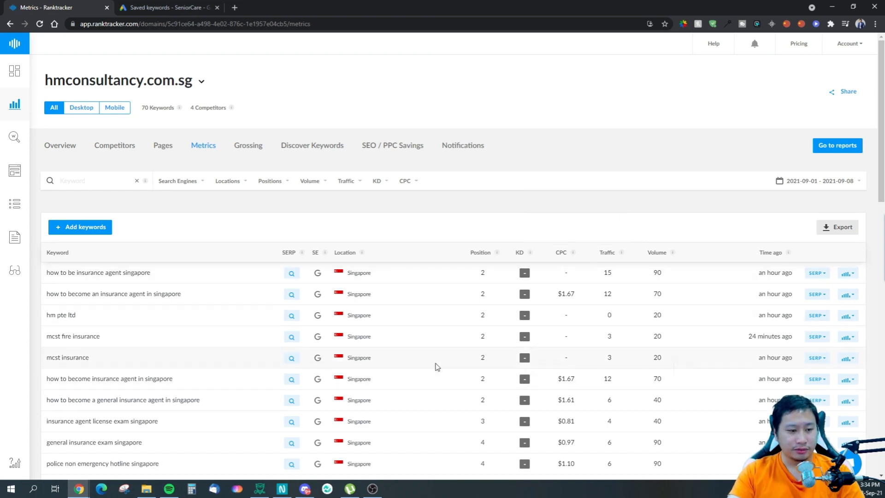
Highlight the keyword "how to become an insurance agent in singapore" and its CPC value in the metrics list
left_click_drag(199, 296, 42, 272)
left_click(579, 312)
left_click_drag(558, 294, 568, 293)
left_click(586, 304)
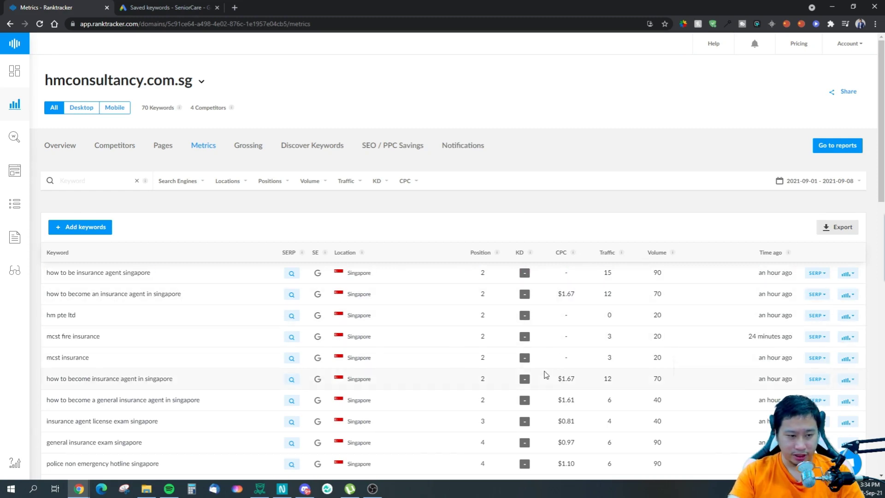
Browse the rest of the keyword metrics list, and open the Grossing report to view position changes over time
scroll(550, 369, "down", 2)
scroll(570, 397, "down", 6)
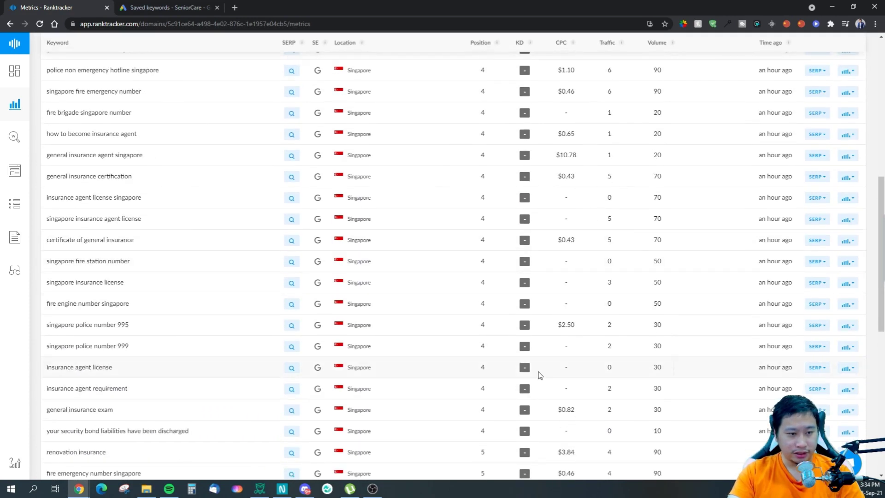
scroll(486, 366, "down", 12)
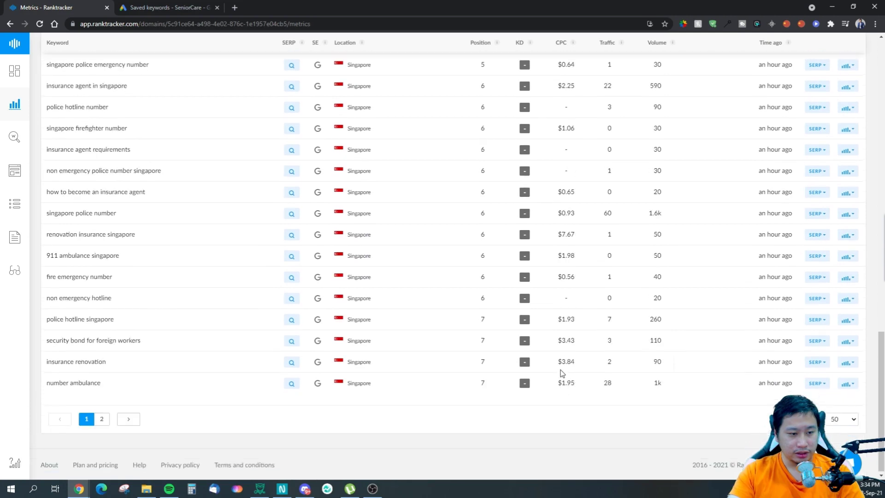
scroll(562, 372, "up", 15)
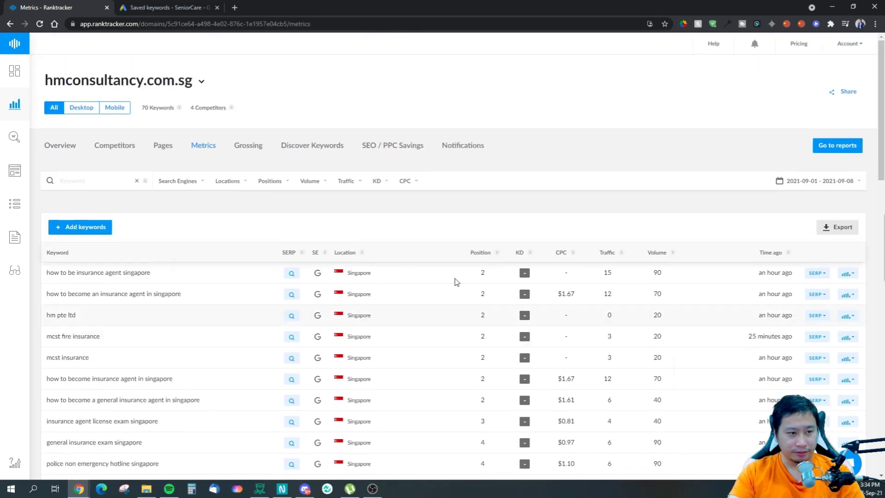
left_click(257, 149)
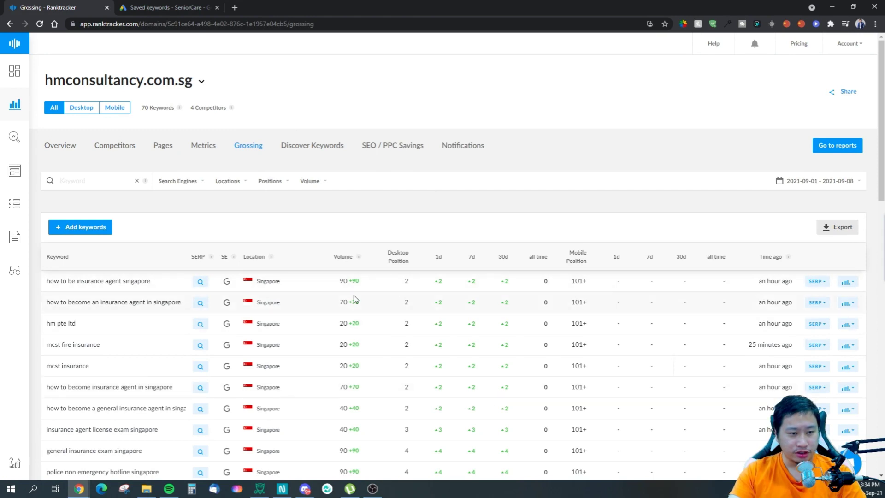
Open Discover Keywords and browse the suggested keywords with their volume, difficulty, position and ranking URL
left_click(308, 147)
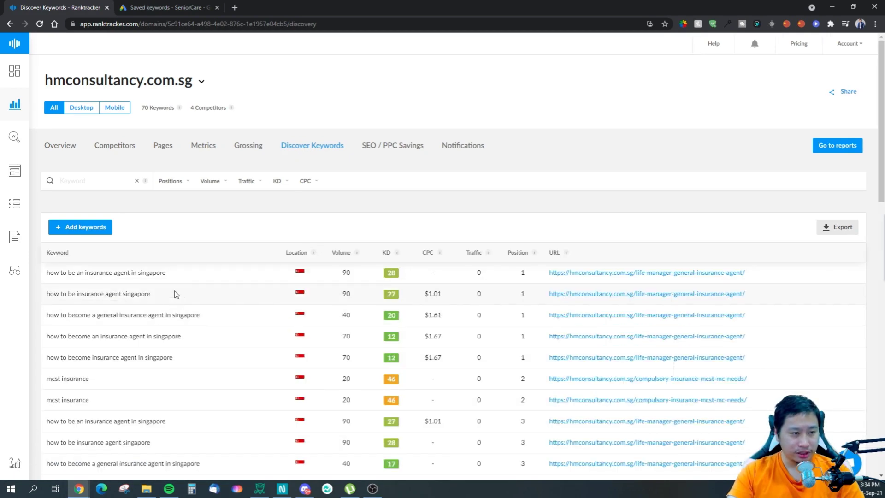
scroll(173, 290, "down", 3)
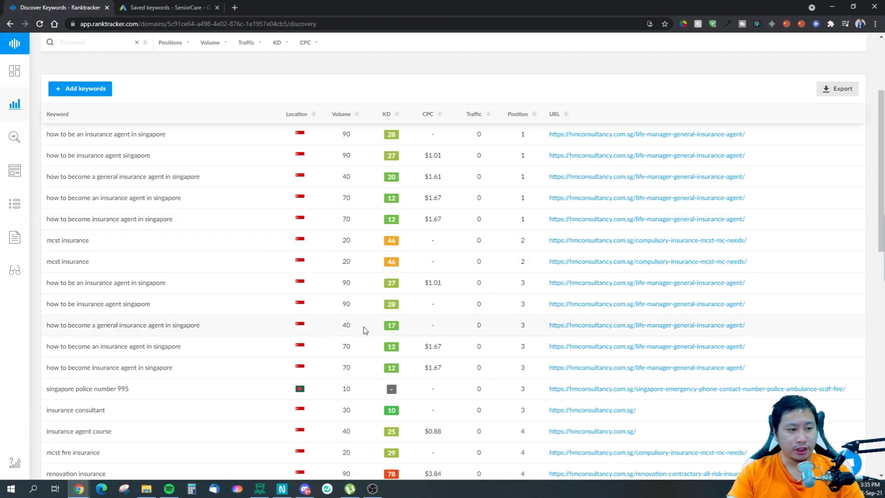
scroll(364, 331, "down", 2)
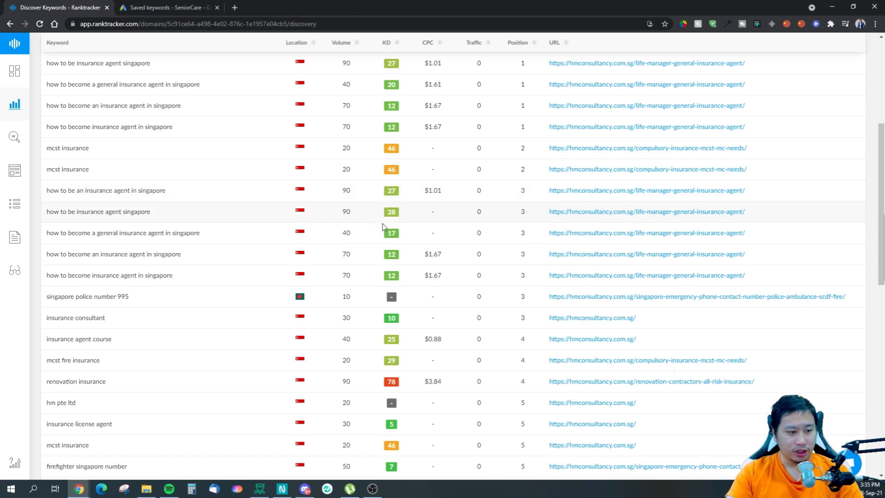
scroll(357, 318, "down", 5)
scroll(520, 249, "up", 10)
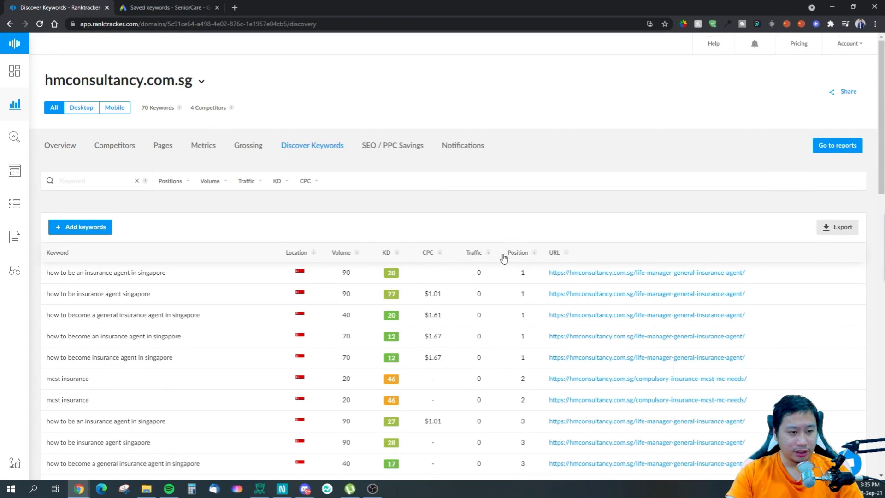
Sort the discovered keywords by position in descending order and examine their volume and keyword difficulty
left_click(517, 256)
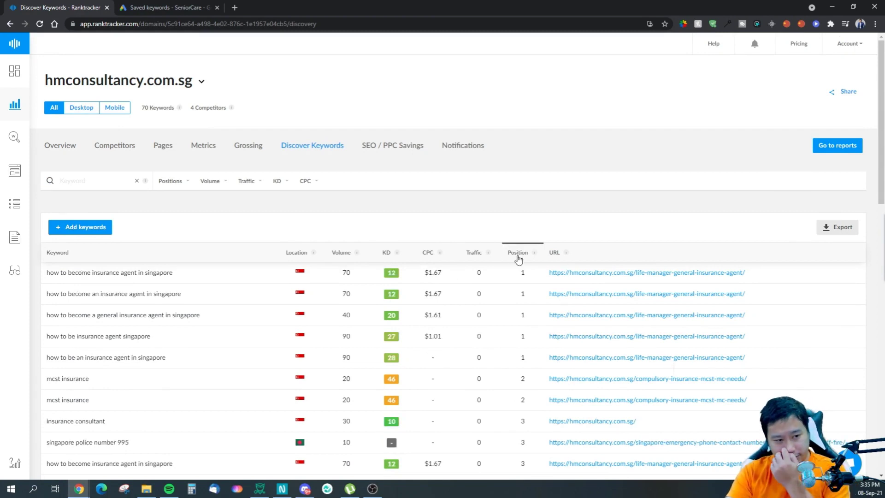
scroll(309, 285, "down", 2)
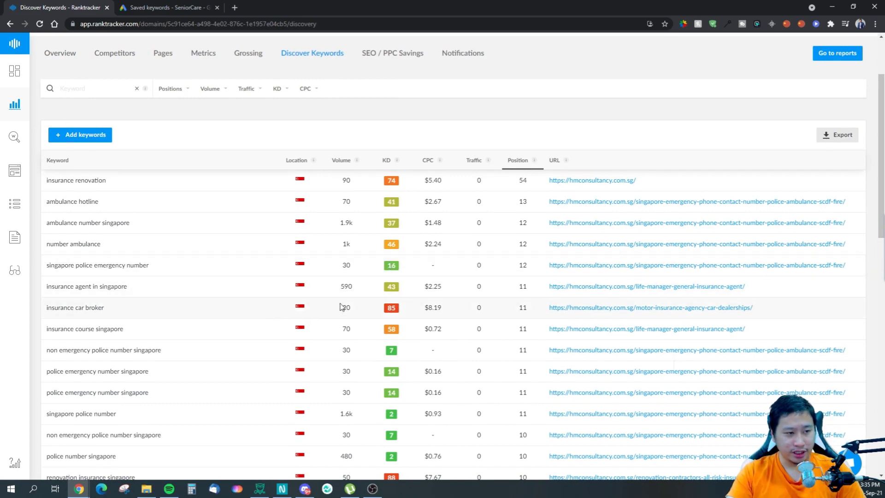
scroll(323, 337, "down", 1)
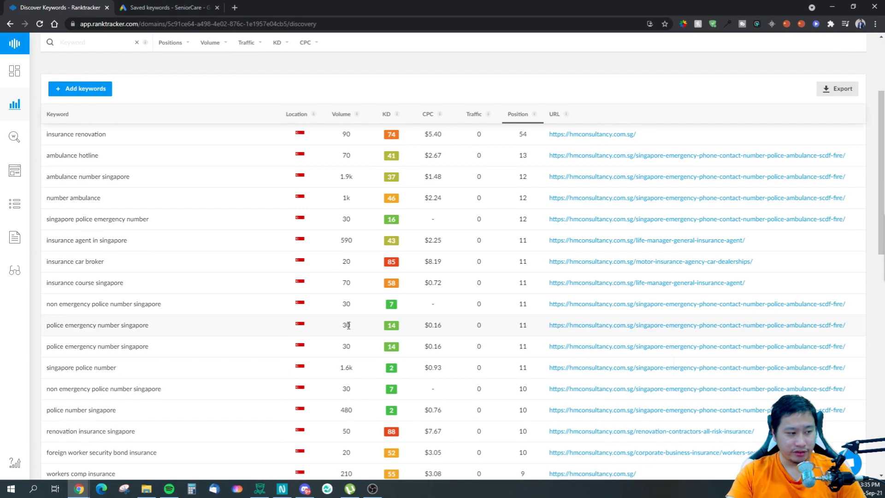
scroll(400, 388, "down", 5)
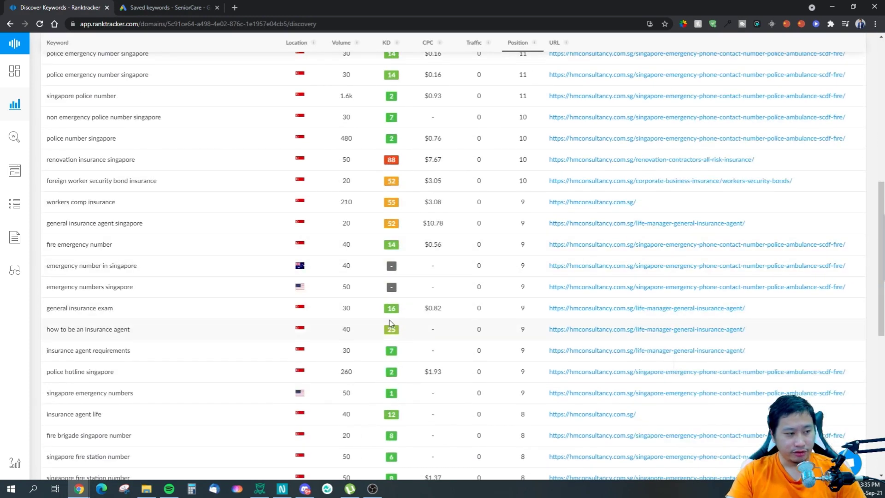
scroll(359, 312, "down", 2)
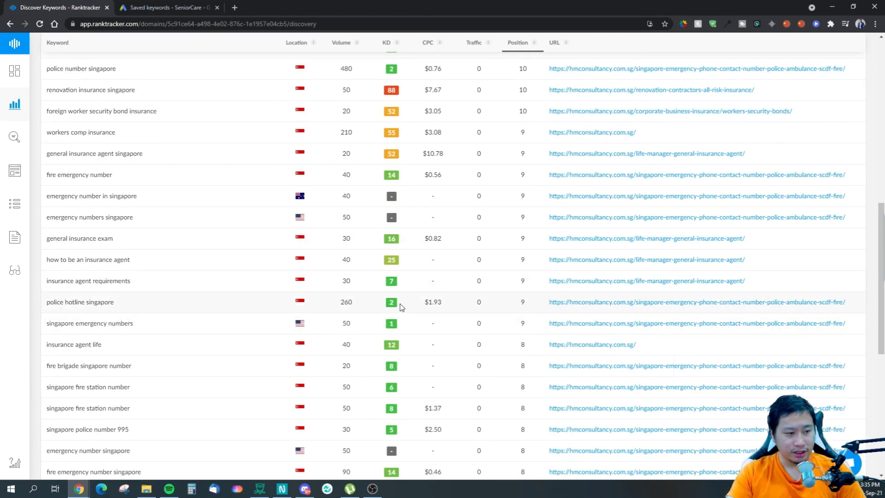
scroll(384, 334, "down", 3)
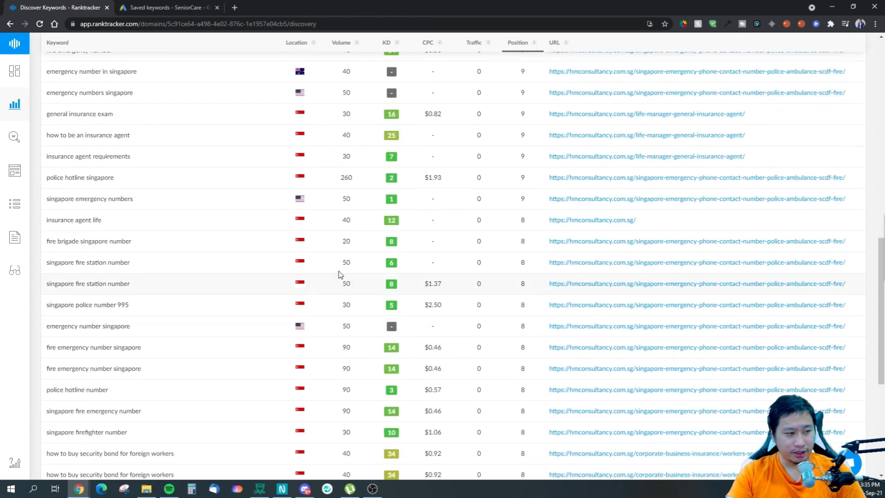
scroll(370, 357, "down", 7)
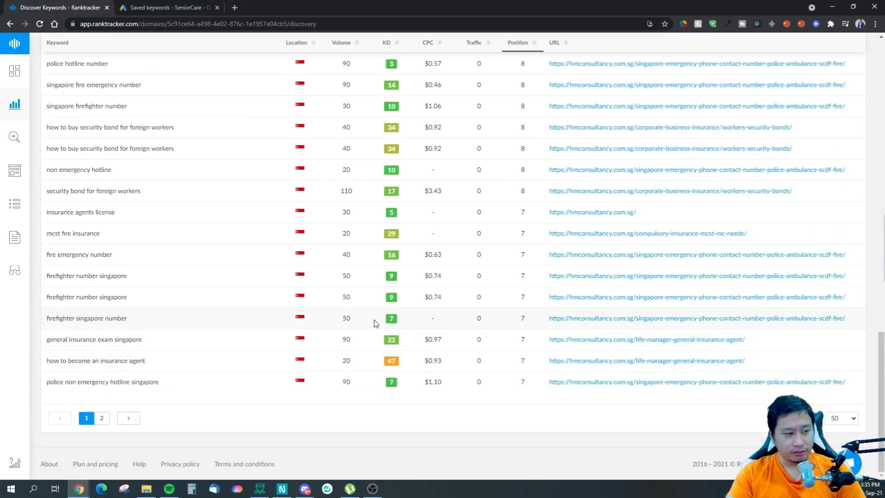
scroll(360, 269, "up", 15)
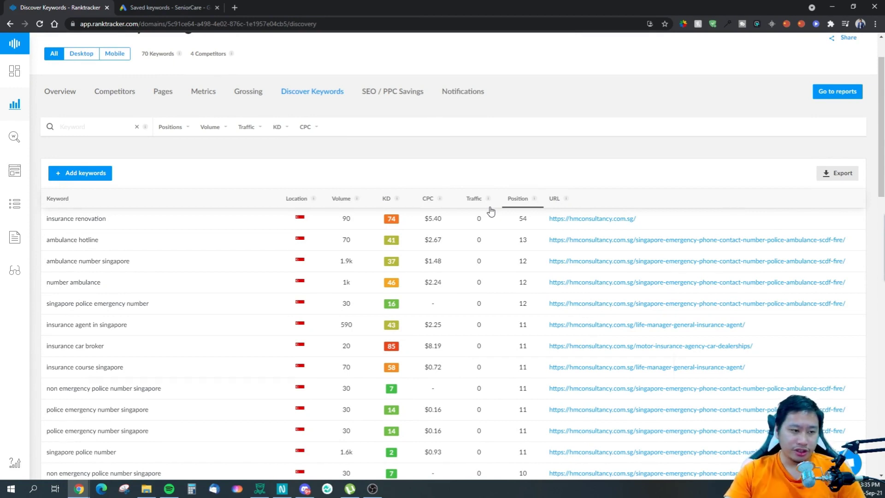
scroll(405, 300, "down", 6)
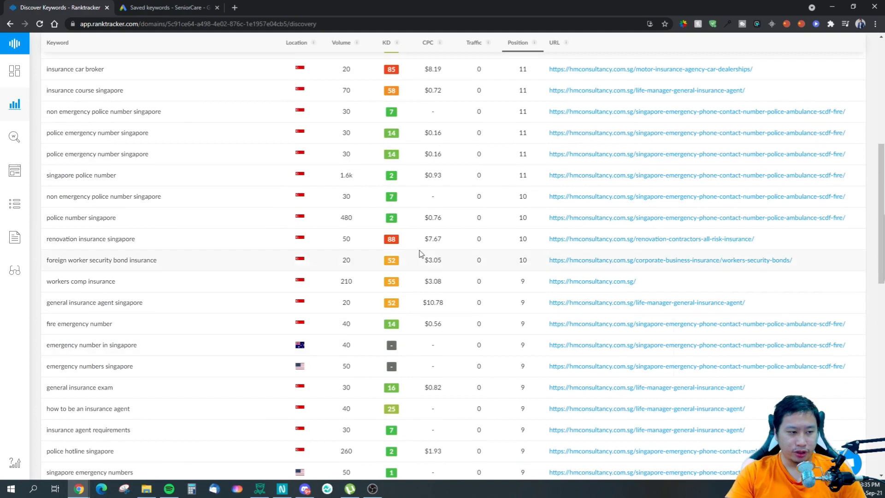
scroll(408, 192, "up", 6)
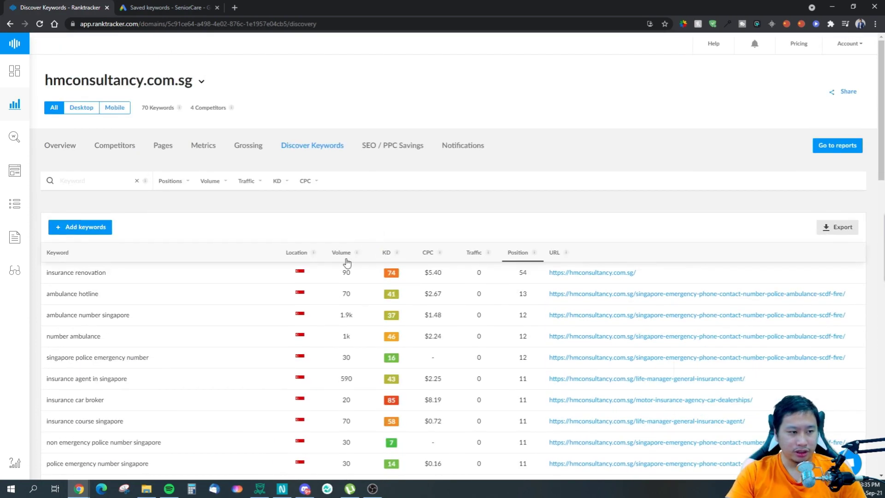
Sort the discovered keywords by volume in descending order and highlight the volume of "security bond for foreign workers"
left_click(346, 259)
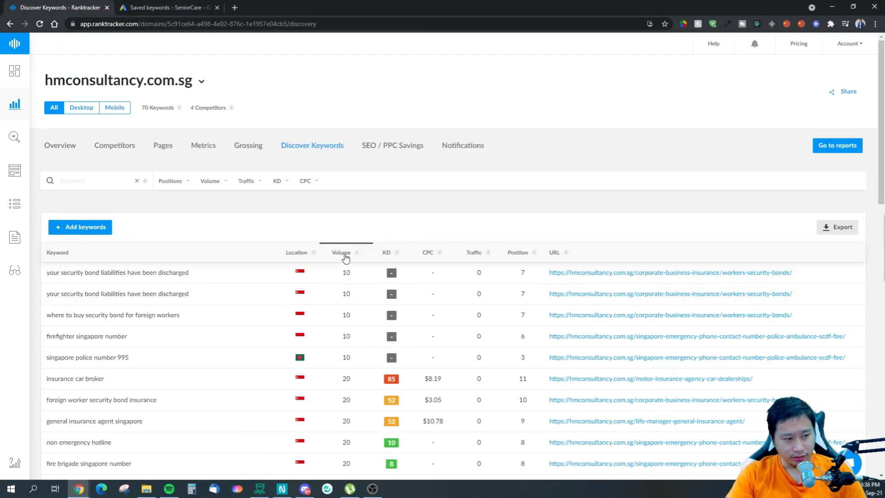
left_click(346, 259)
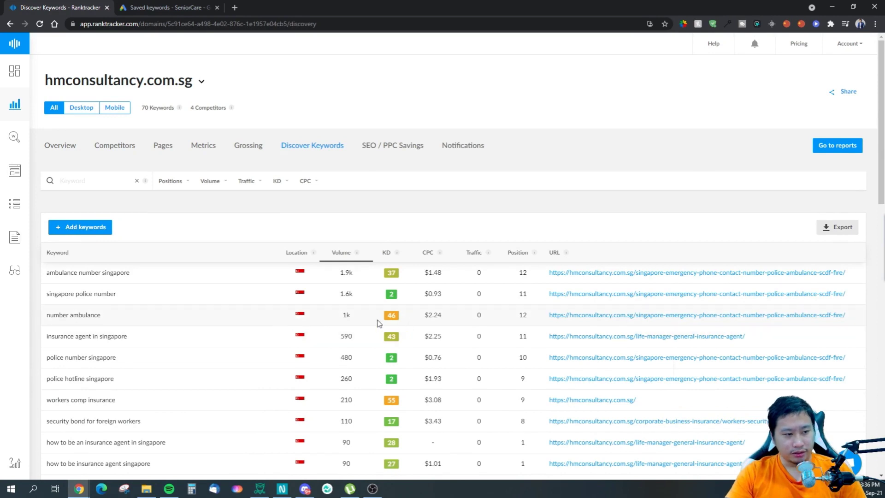
scroll(312, 329, "down", 3)
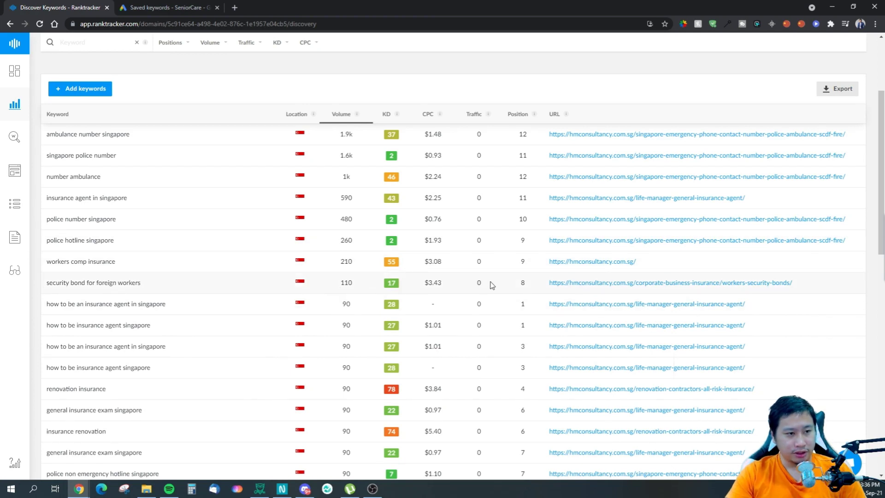
left_click_drag(390, 284, 336, 290)
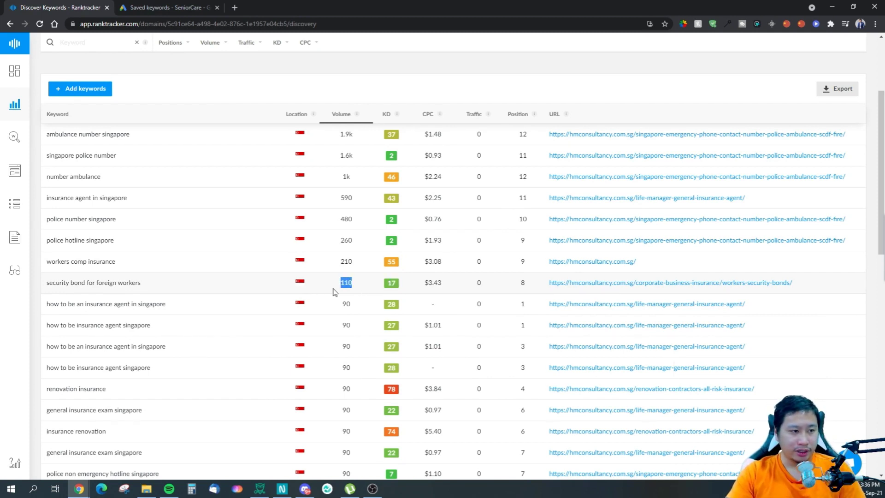
left_click(344, 283)
scroll(345, 281, "up", 2)
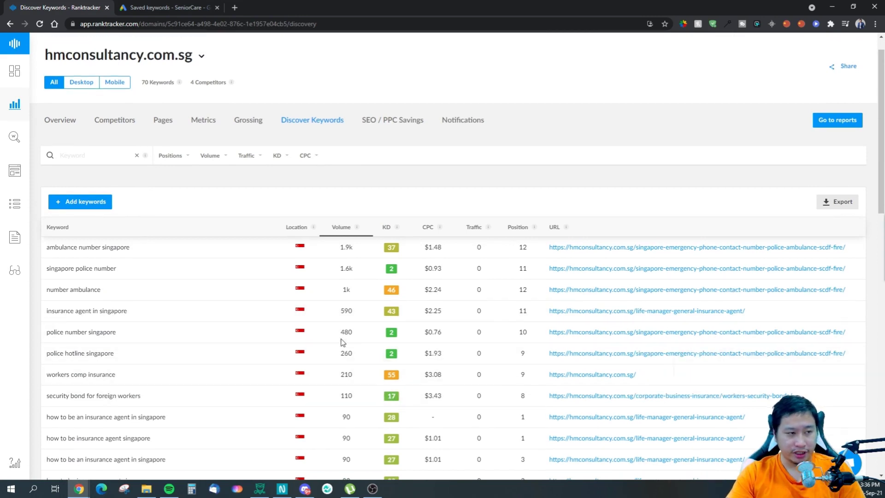
Open the SEO / PPC Savings report and examine the traffic, value, keywords and volume of each listed page
scroll(345, 345, "up", 1)
left_click(402, 146)
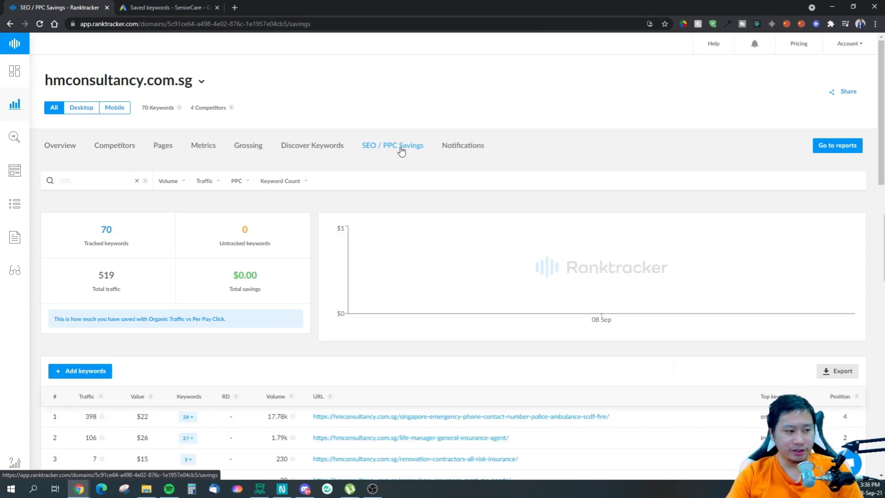
scroll(296, 371, "down", 3)
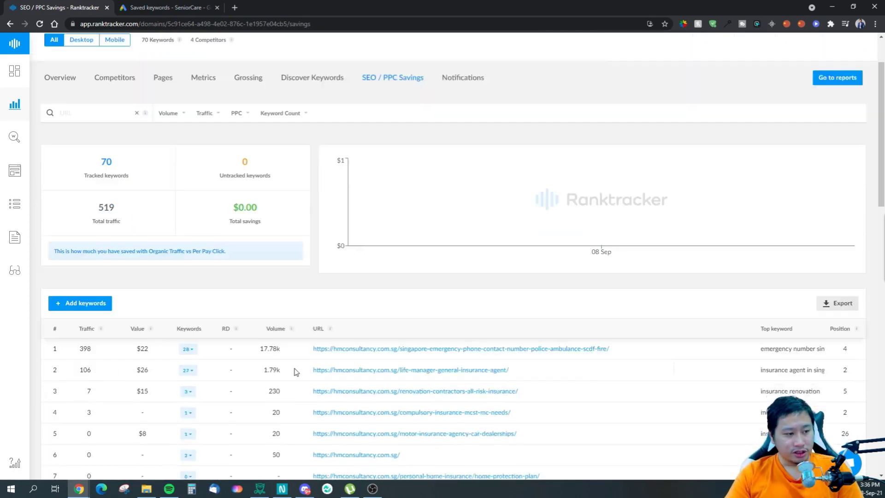
scroll(203, 351, "up", 2)
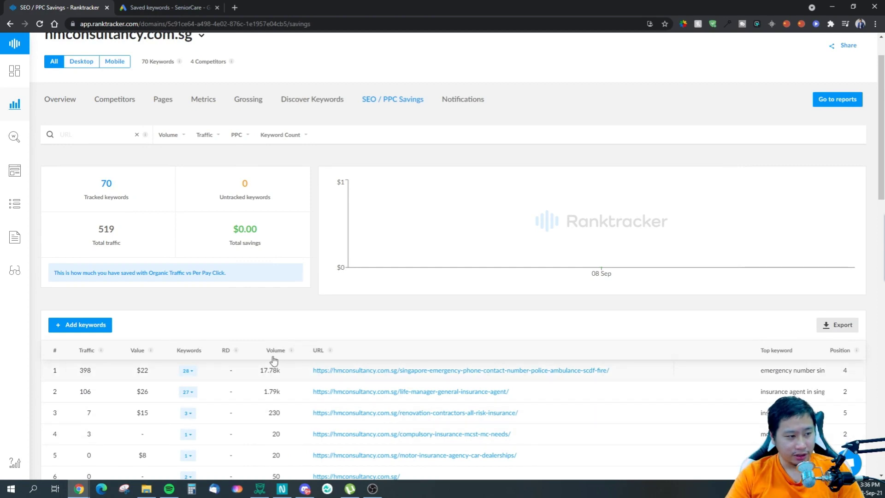
scroll(222, 321, "down", 3)
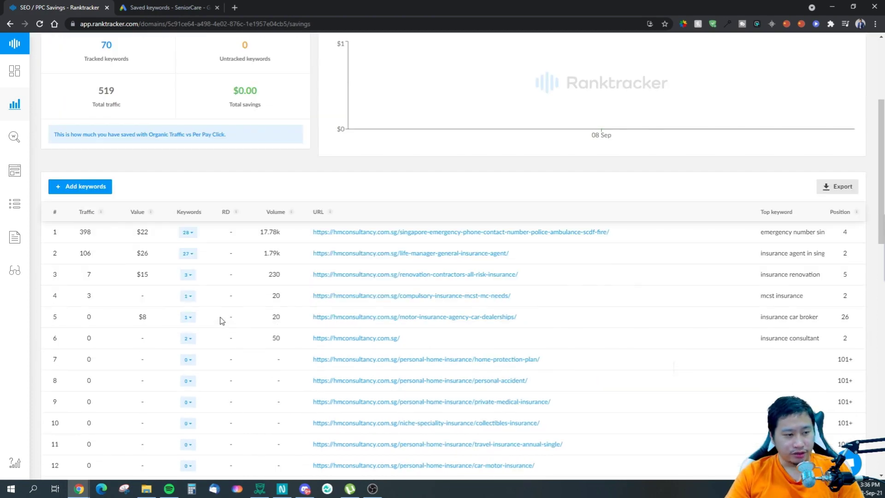
scroll(220, 320, "up", 4)
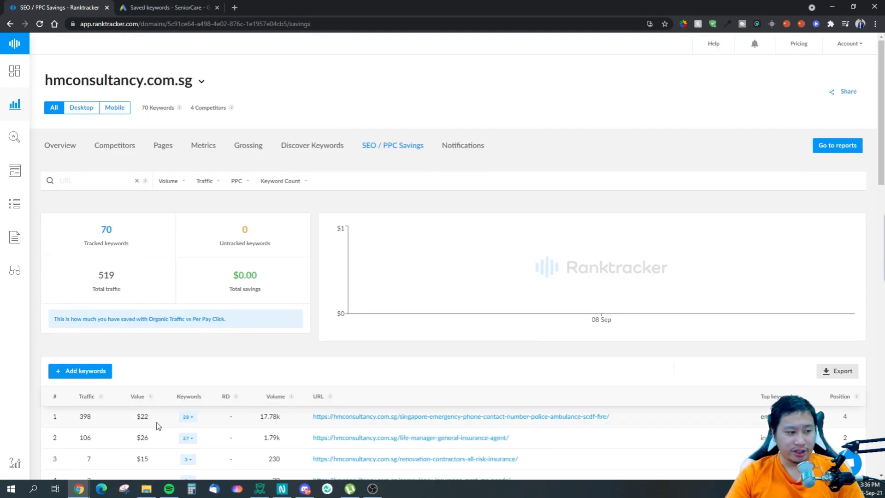
scroll(148, 429, "down", 6)
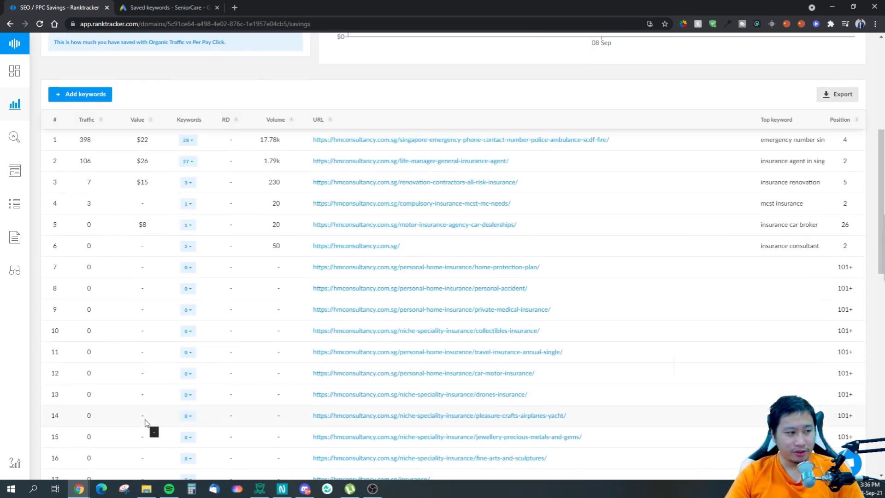
scroll(145, 422, "up", 3)
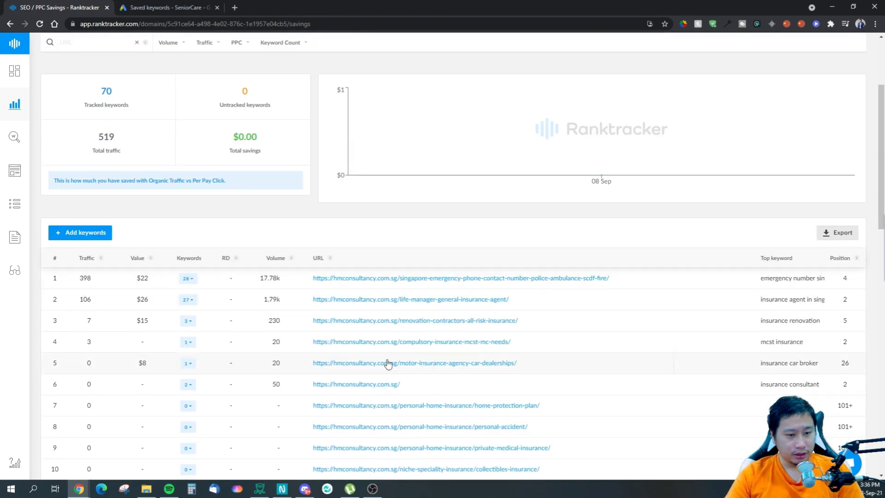
scroll(330, 349, "down", 10)
scroll(330, 349, "up", 10)
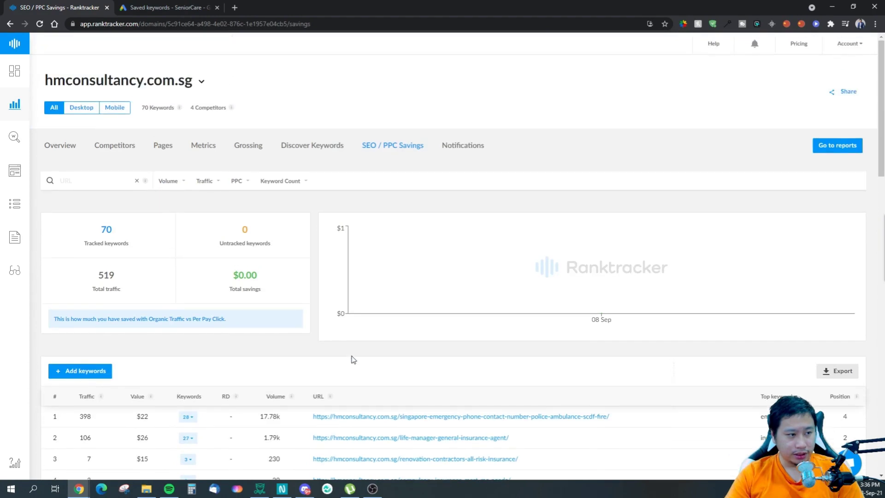
Check the total savings figure against the value of the individual page URLs in the savings report
left_click_drag(242, 277, 270, 295)
left_click(268, 294)
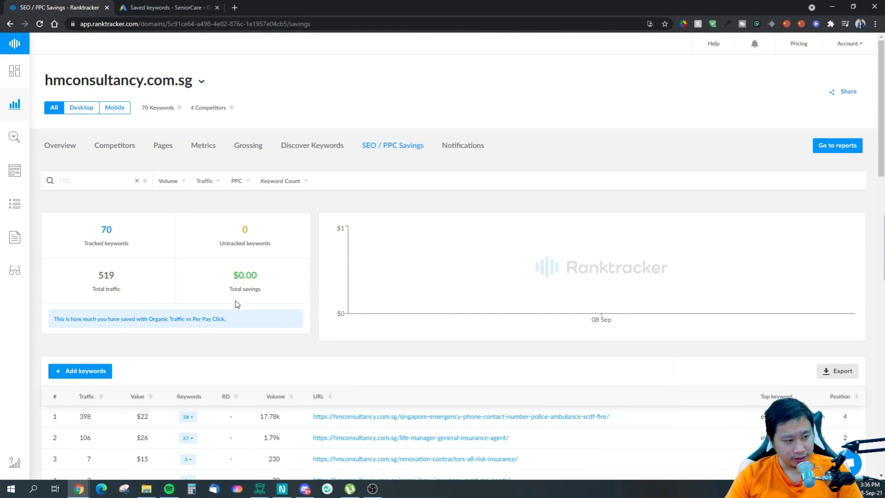
scroll(237, 304, "down", 3)
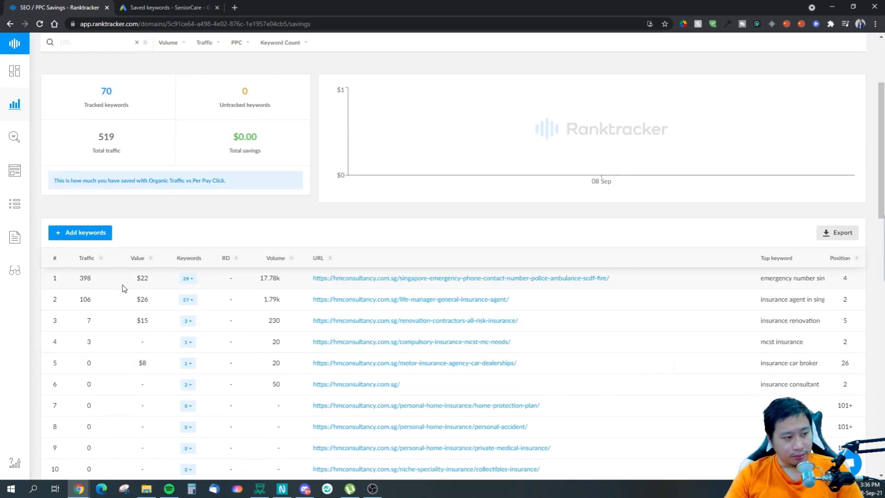
left_click(151, 280)
scroll(152, 280, "up", 3)
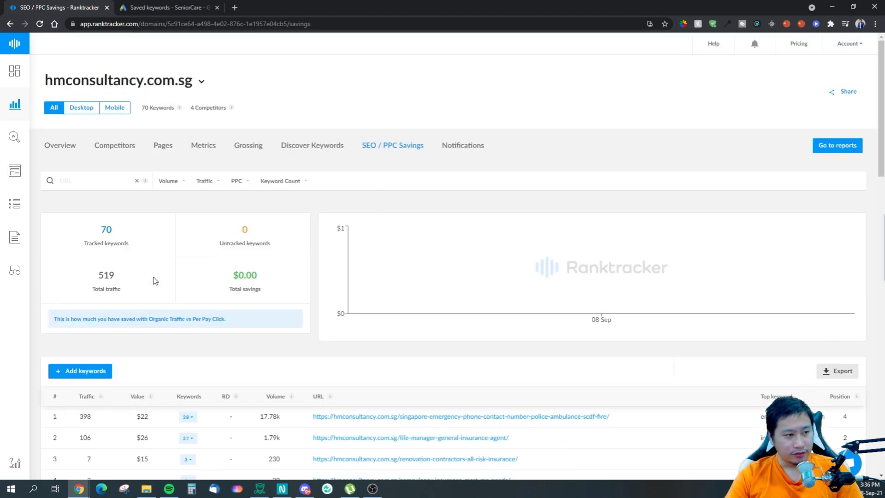
Return to the domain overview, and open the main dashboard to review its domain, audit, savings and checklist summaries
left_click(58, 146)
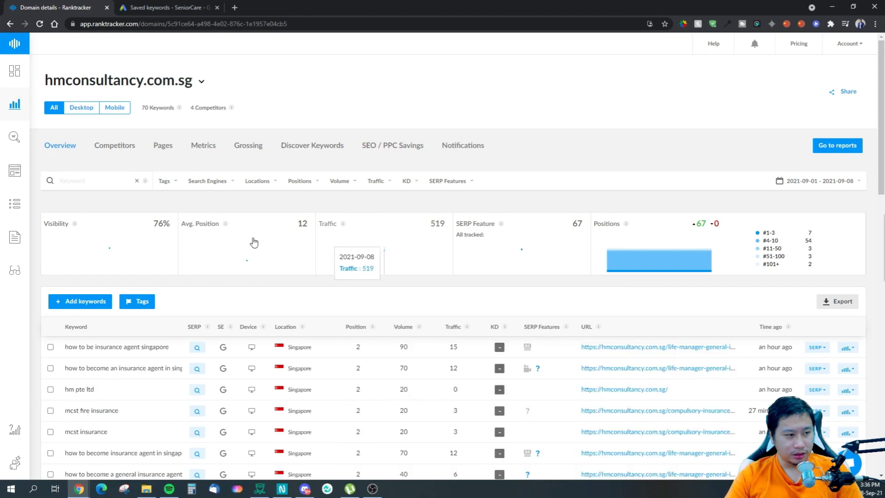
left_click(15, 83)
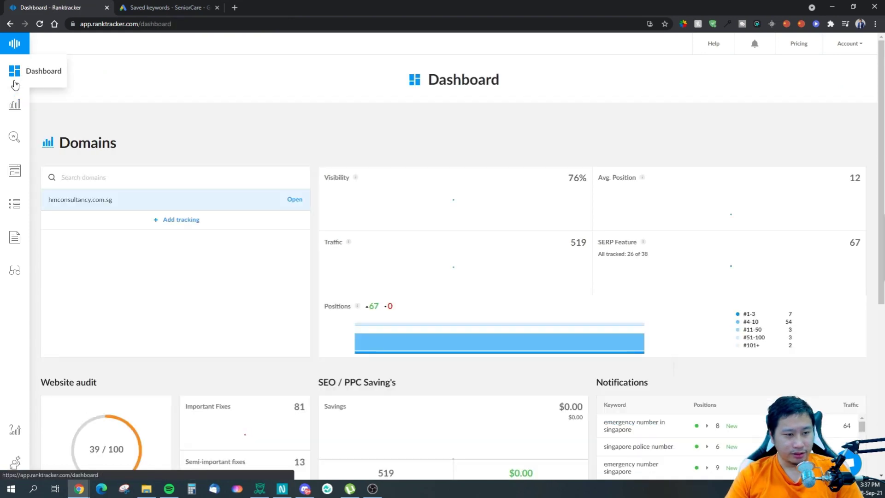
scroll(507, 310, "down", 4)
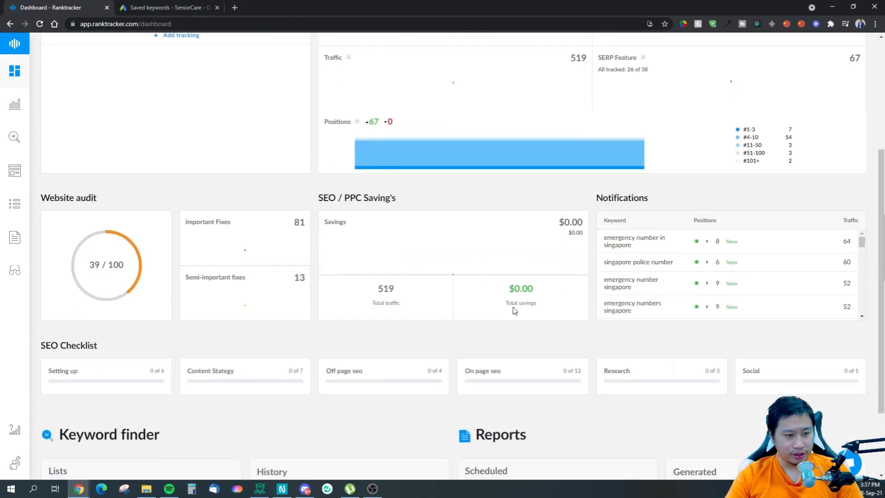
scroll(518, 332, "down", 2)
scroll(537, 326, "up", 6)
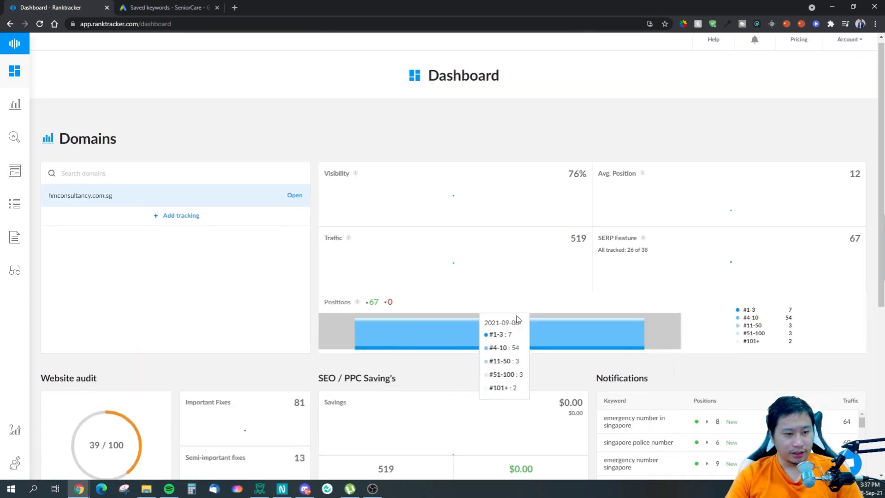
Reopen hmconsultancy.com.sg from the domains list and browse its Notifications report of keyword position changes
left_click(15, 105)
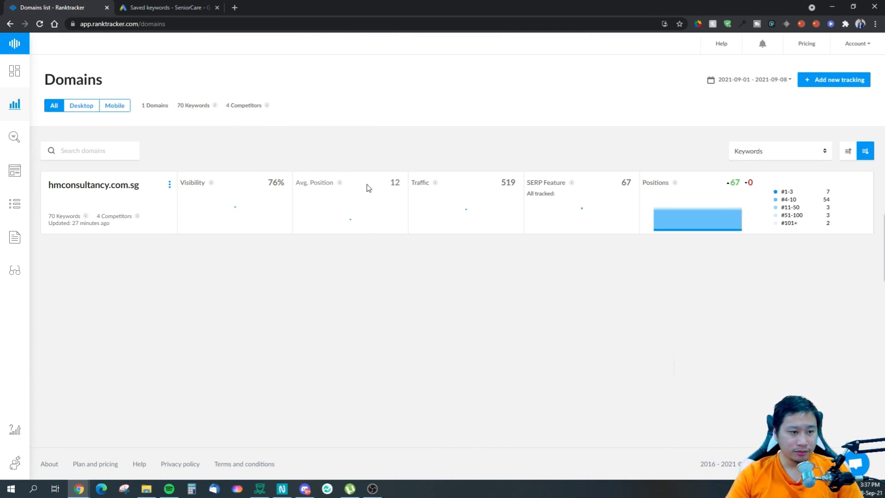
left_click(121, 186)
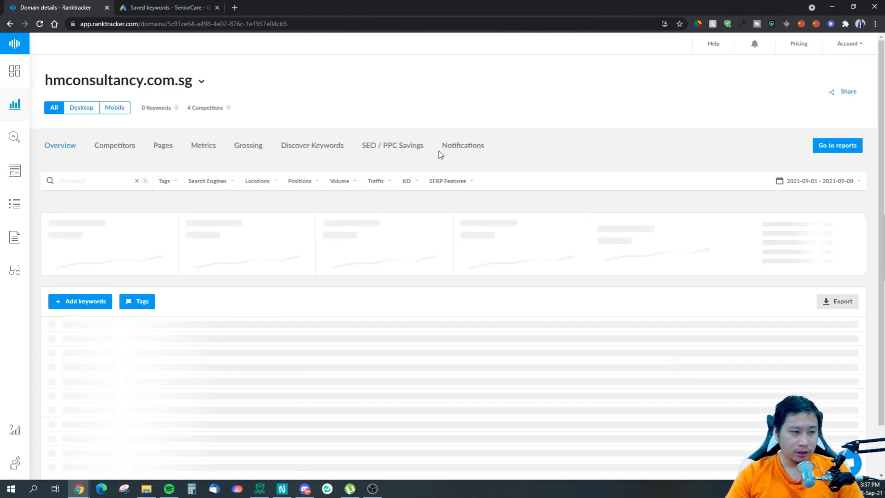
left_click(456, 146)
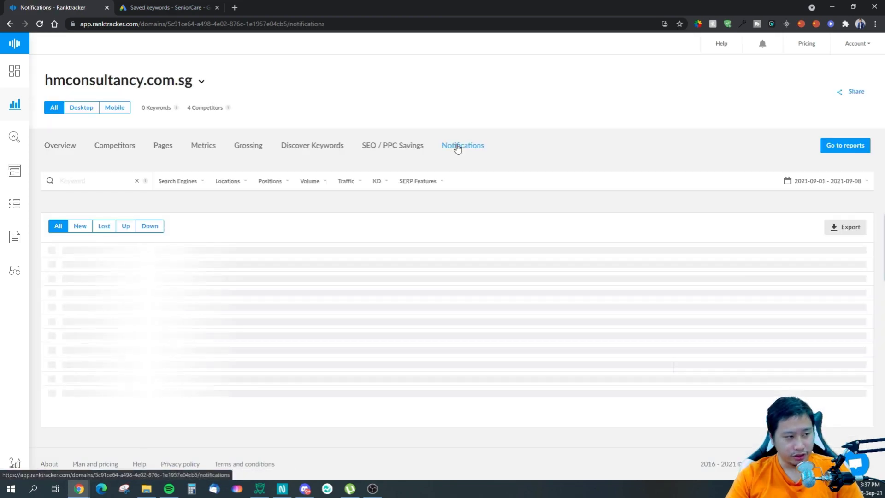
scroll(343, 270, "down", 2)
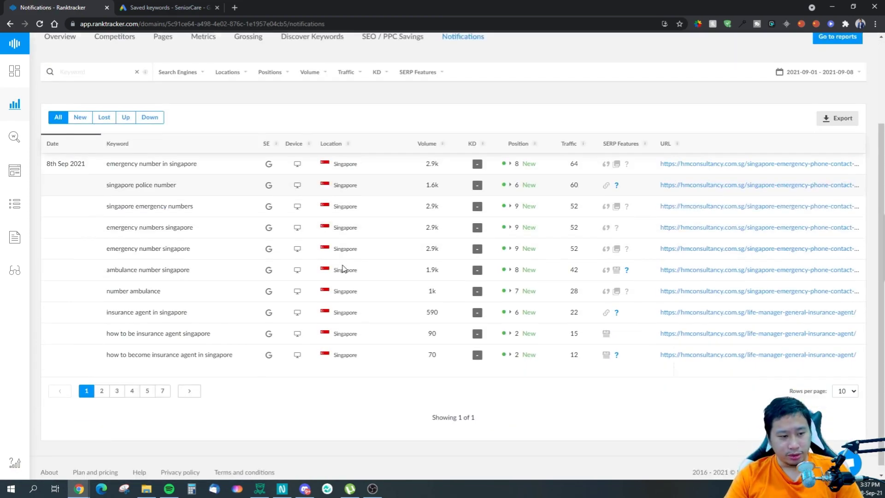
scroll(344, 264, "up", 1)
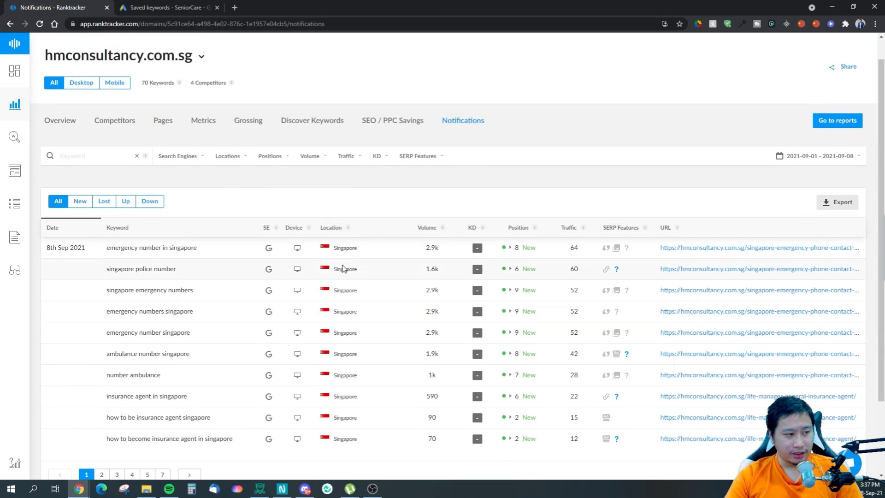
scroll(343, 265, "down", 1)
scroll(220, 213, "up", 2)
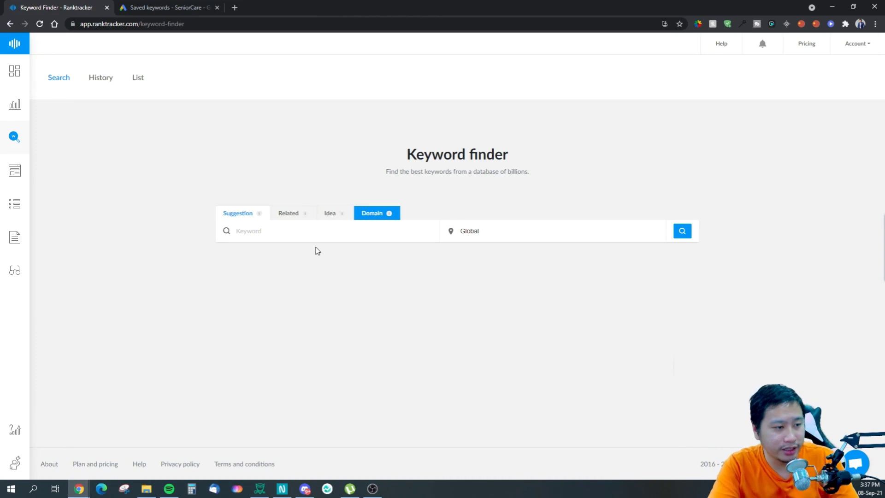
Search the Keyword Finder for suggestions for "iphone" with the location set to Singapore, and browse the suggested keywords
type("iphone")
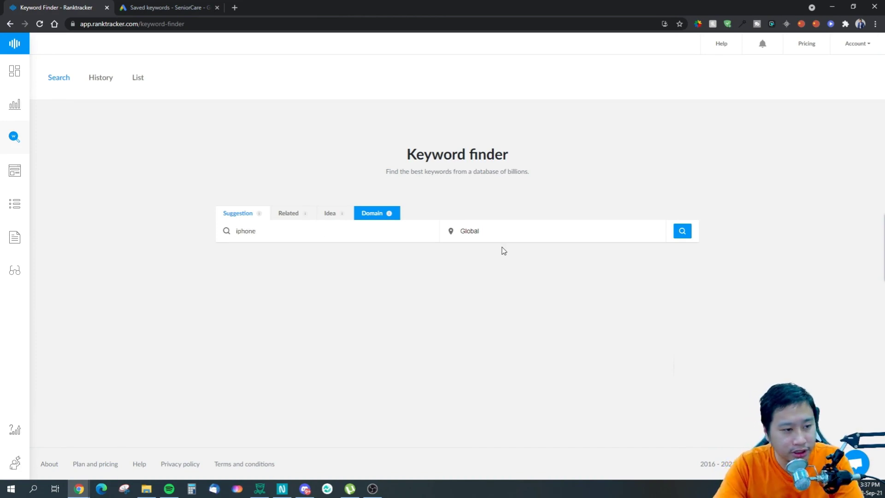
left_click(521, 231)
type("singapore")
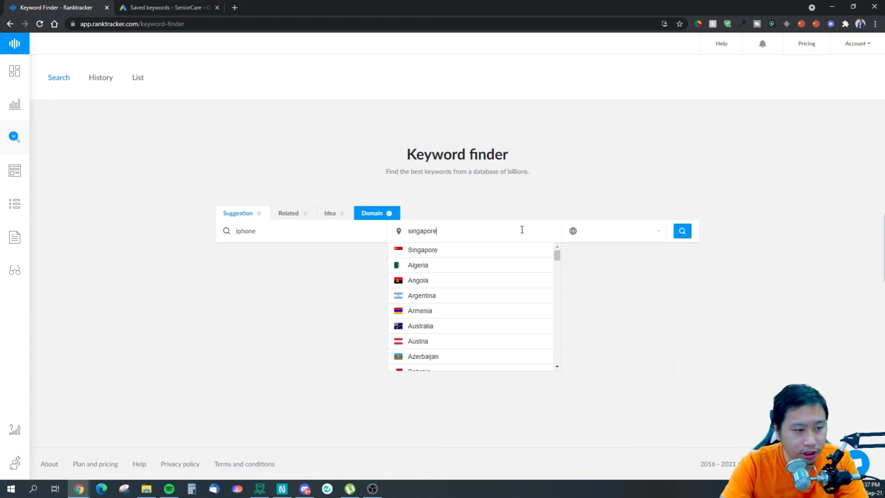
left_click(510, 250)
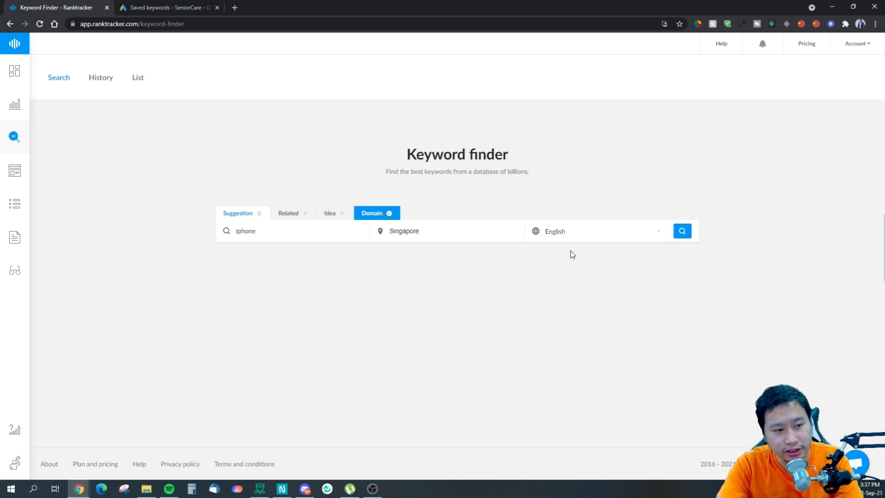
left_click(684, 233)
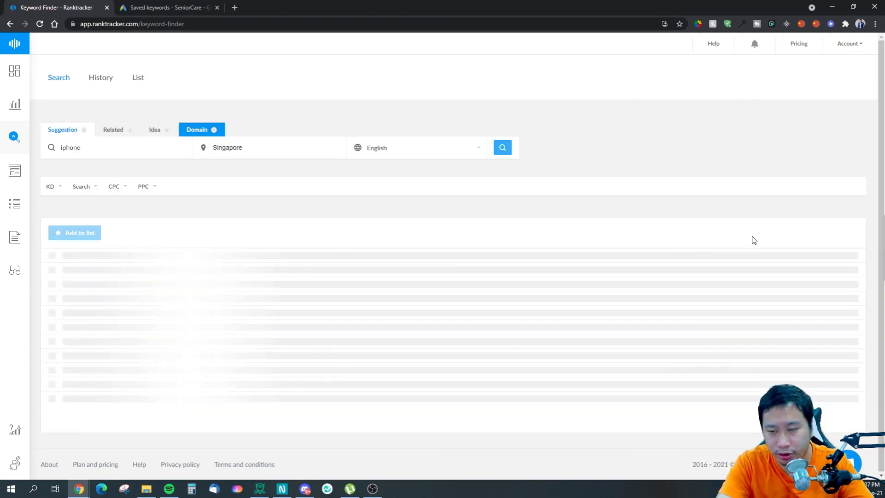
scroll(198, 371, "down", 3)
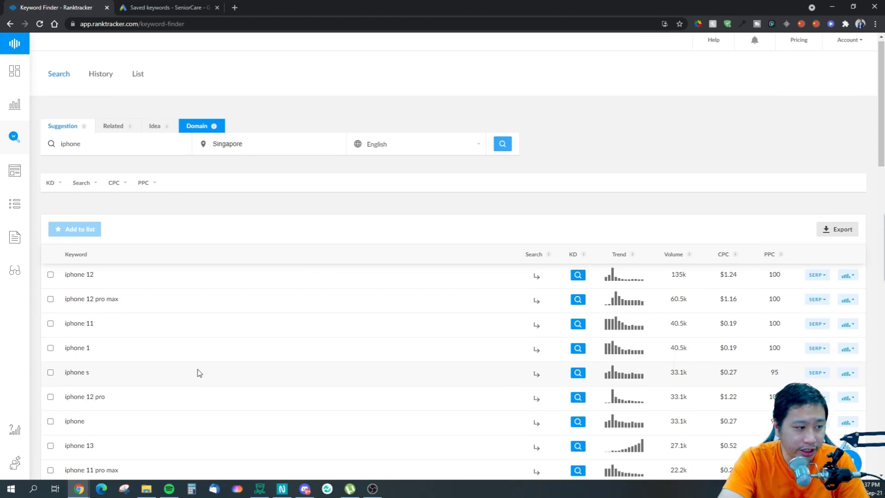
Highlight the keyword "iphone" and its search volume, check the saved keywords in Google Ads, and return to the Keyword Finder results
double_click(91, 295)
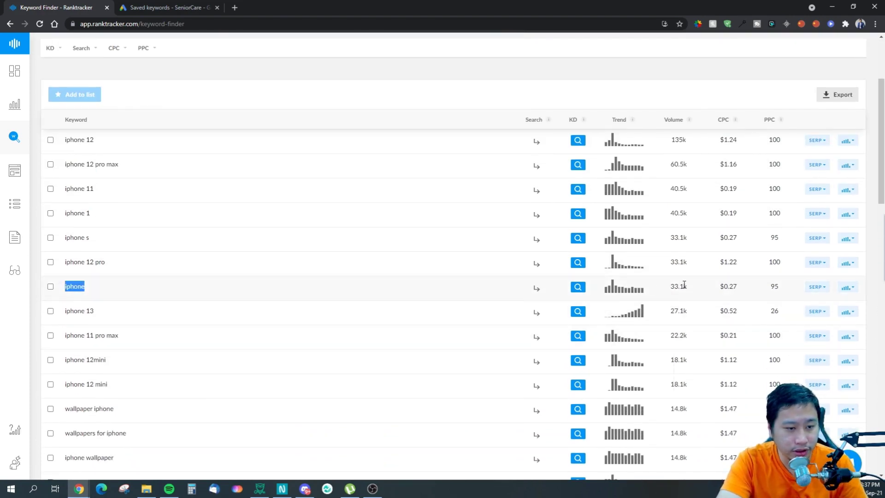
left_click_drag(670, 286, 673, 287)
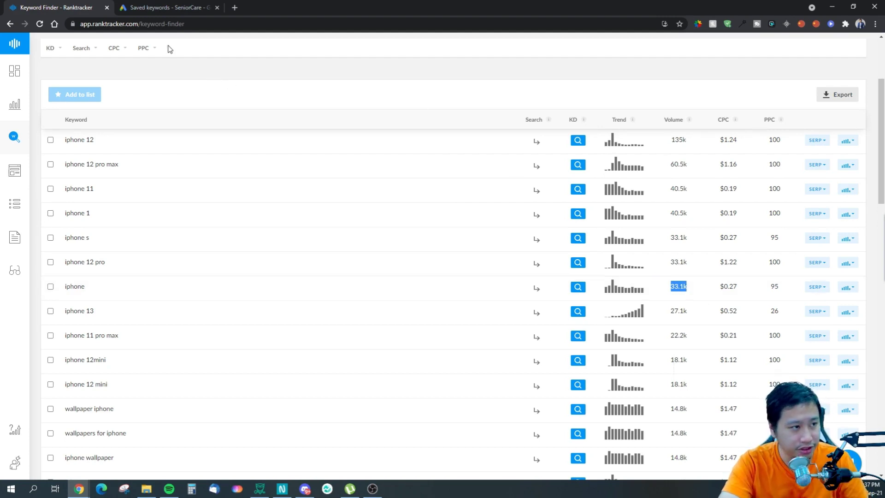
left_click(152, 7)
left_click_drag(255, 329, 278, 329)
left_click(309, 374)
left_click(167, 180)
key("ctrl+shift+Tab")
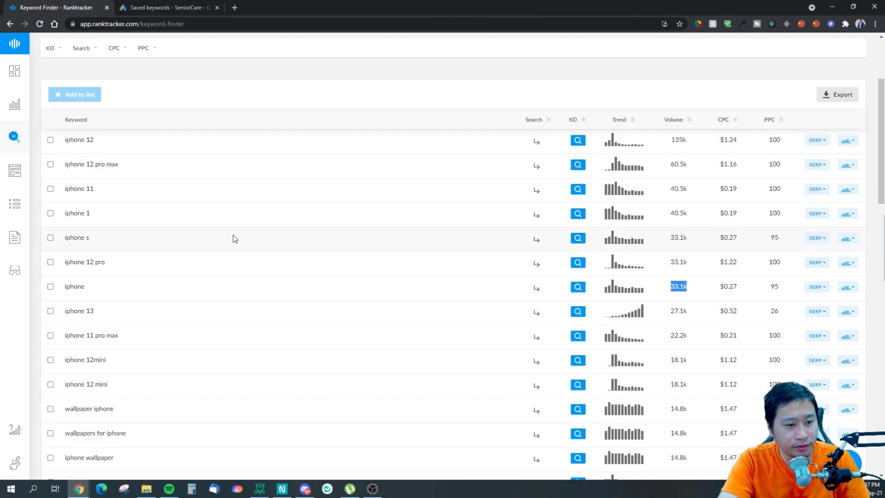
scroll(368, 318, "up", 3)
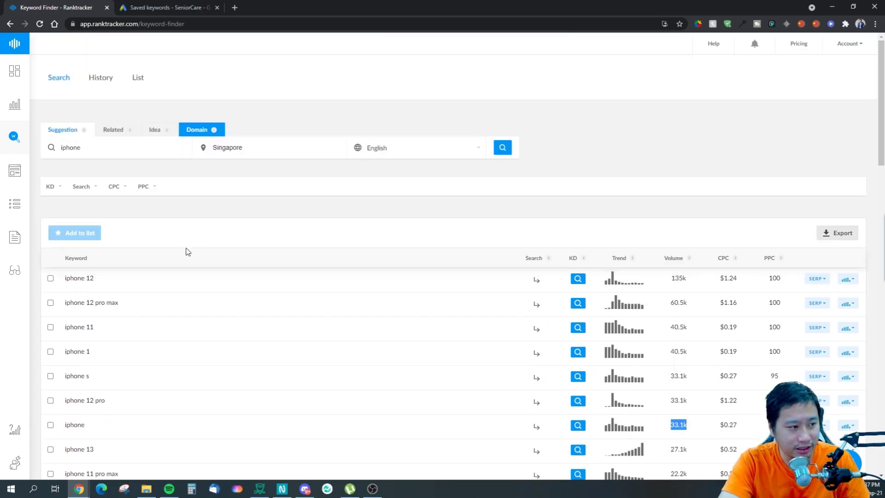
Search the Keyword Finder for suggestions for "renovation insurance" in Singapore
left_click(20, 151)
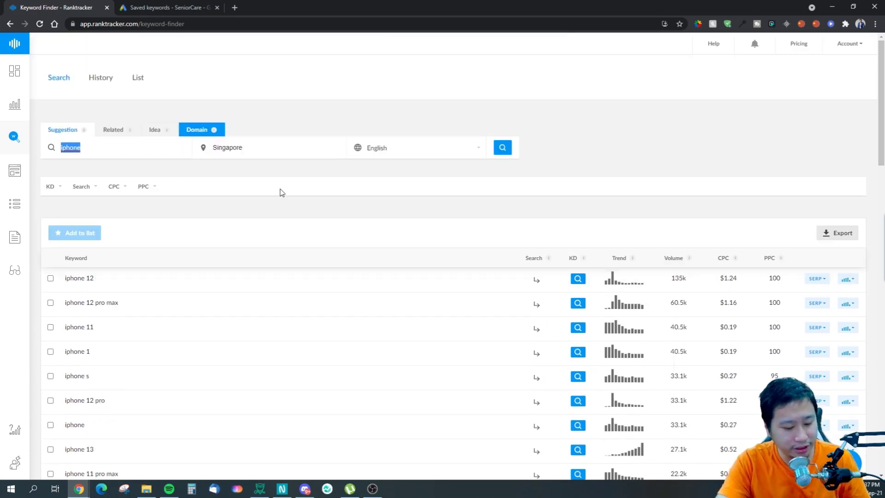
type("insuranc")
key("ctrl+a")
key("BackSpace")
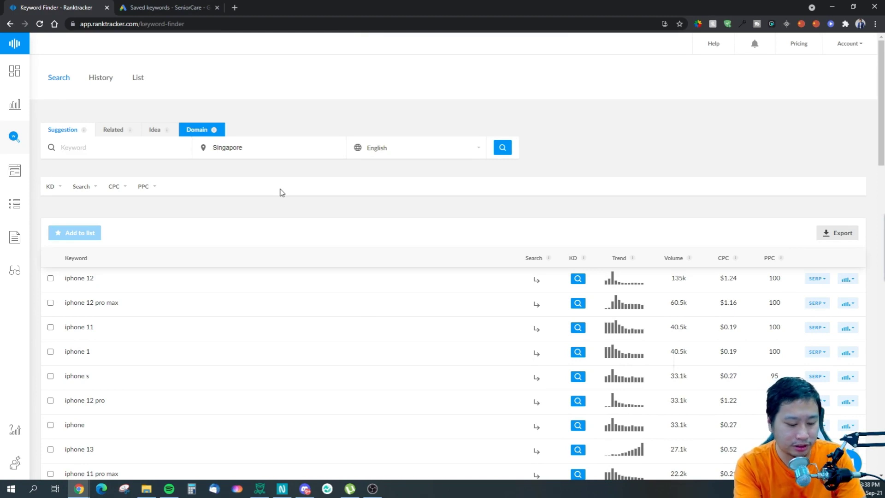
type("renovation")
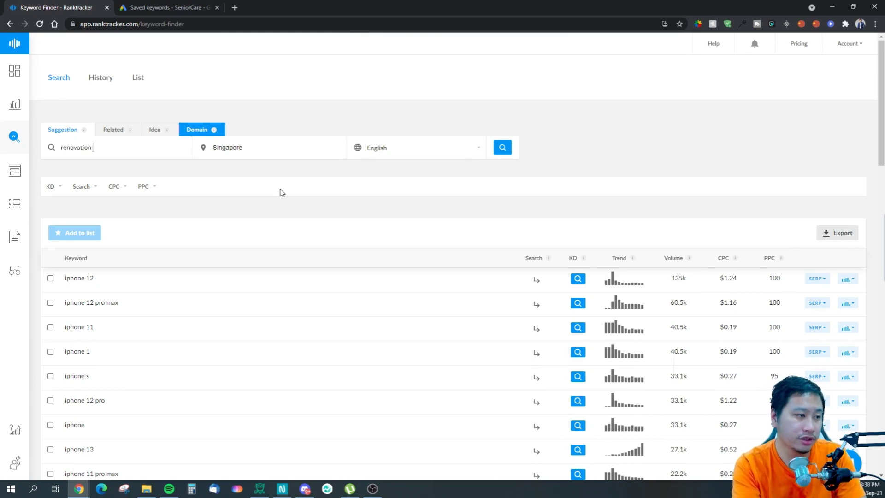
left_click(503, 152)
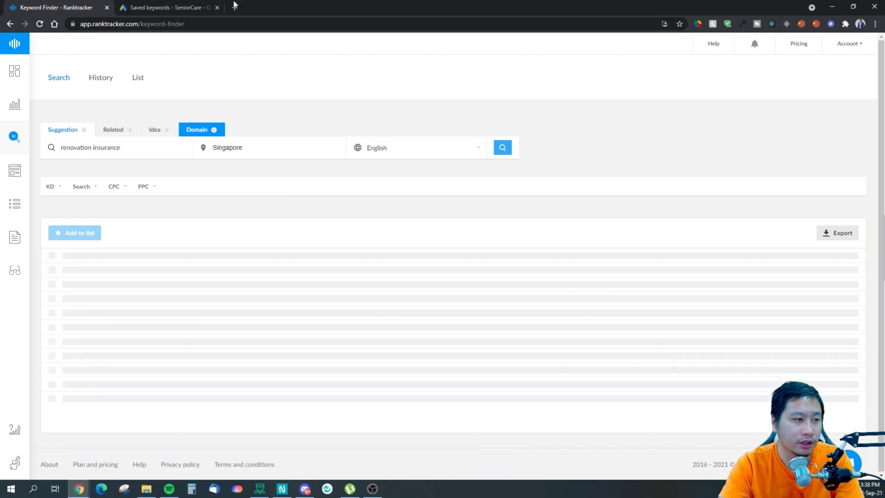
Switch to Google Ads, return to the Keyword Planner home, and get search volume and forecasts for "renovation insurance"
key("ctrl+Tab")
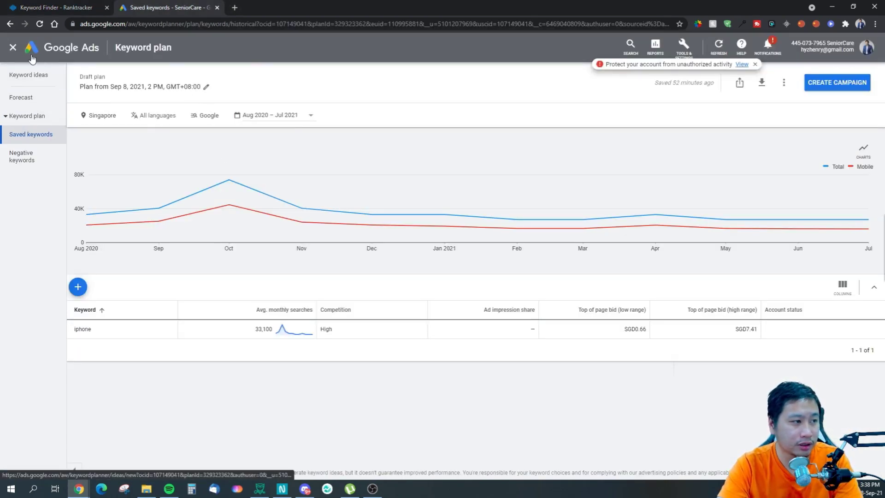
left_click(9, 24)
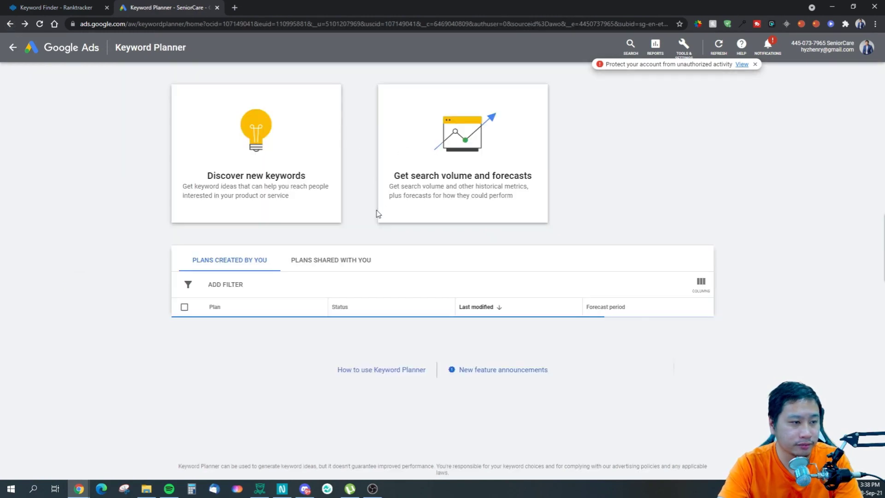
left_click(415, 166)
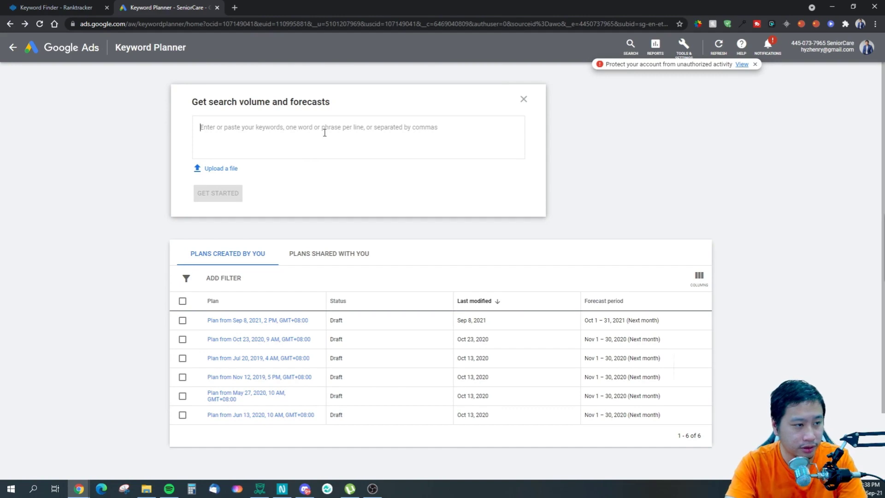
type("renovation insurance")
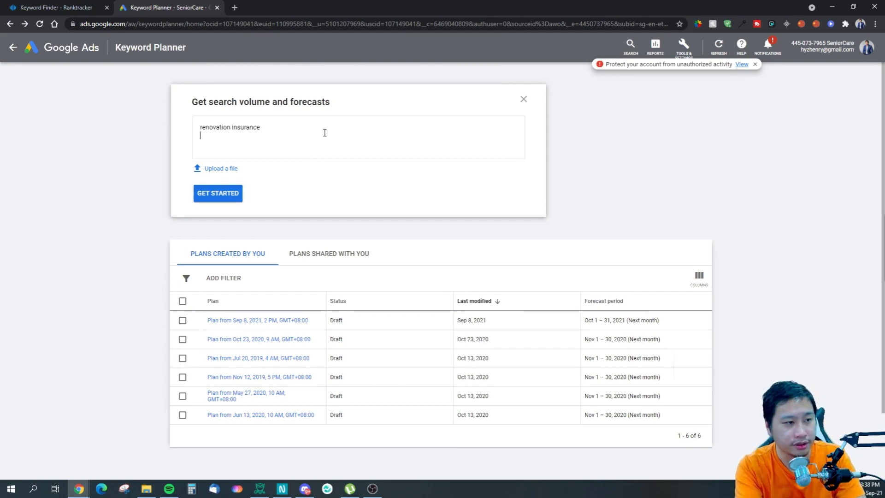
left_click(233, 198)
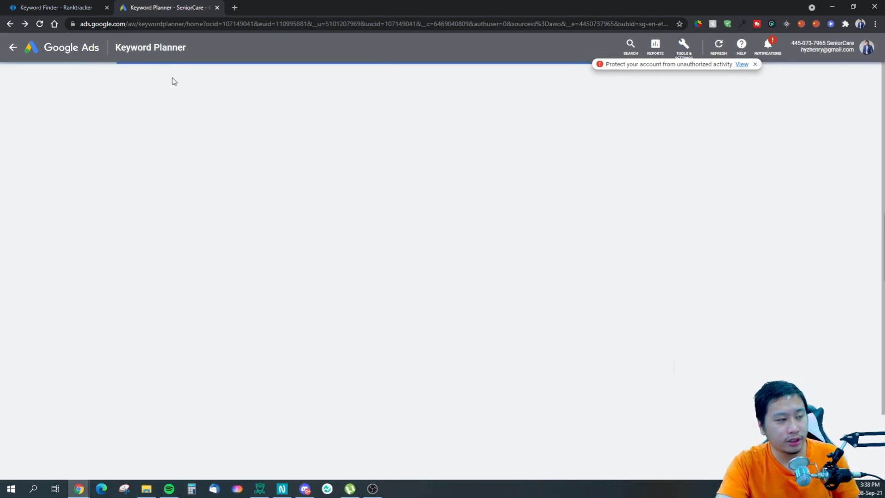
Compare the "renovation insurance" search volume in Ranktracker's Keyword Finder with its average monthly searches in Google Ads
left_click(57, 8)
scroll(356, 303, "down", 2)
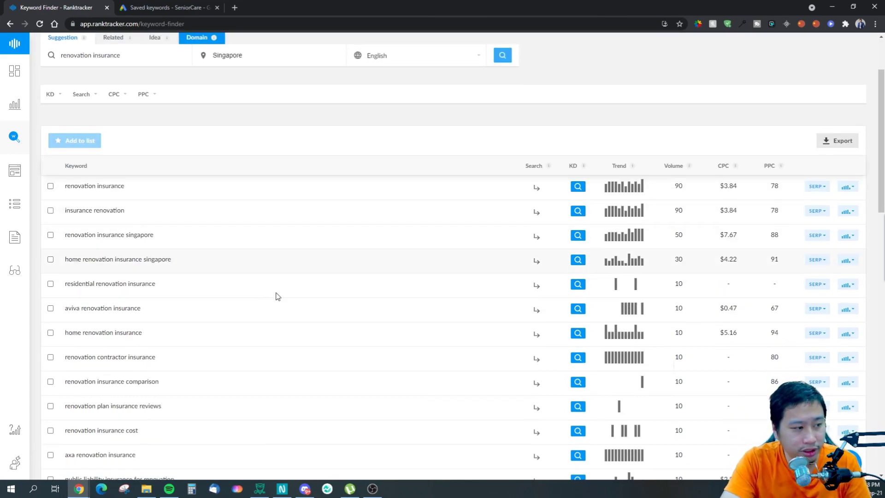
left_click(126, 9)
double_click(269, 329)
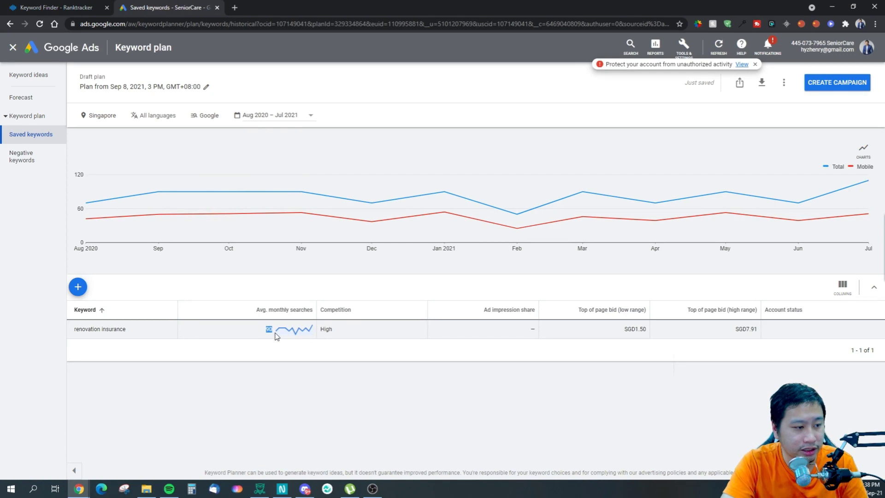
Return to Ranktracker and set the Keyword Finder's location to Global for "renovation insurance"
left_click(57, 8)
left_click(252, 56)
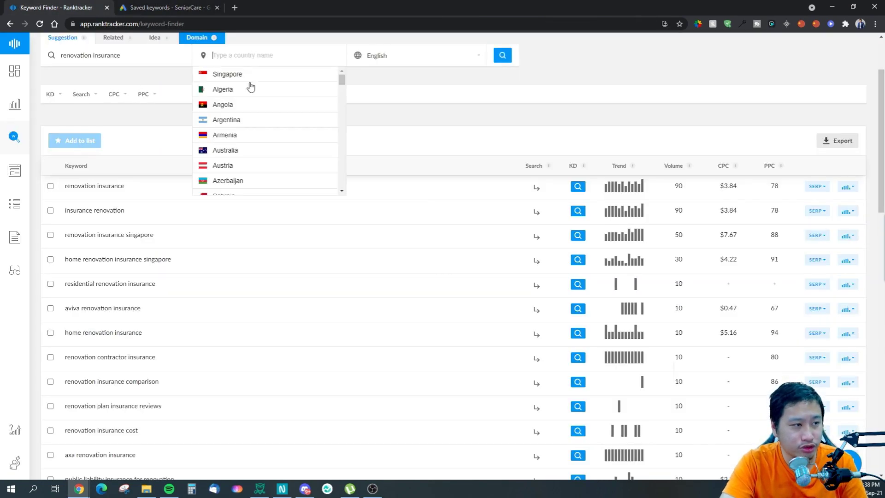
scroll(260, 127, "down", 1)
scroll(260, 127, "down", 1)
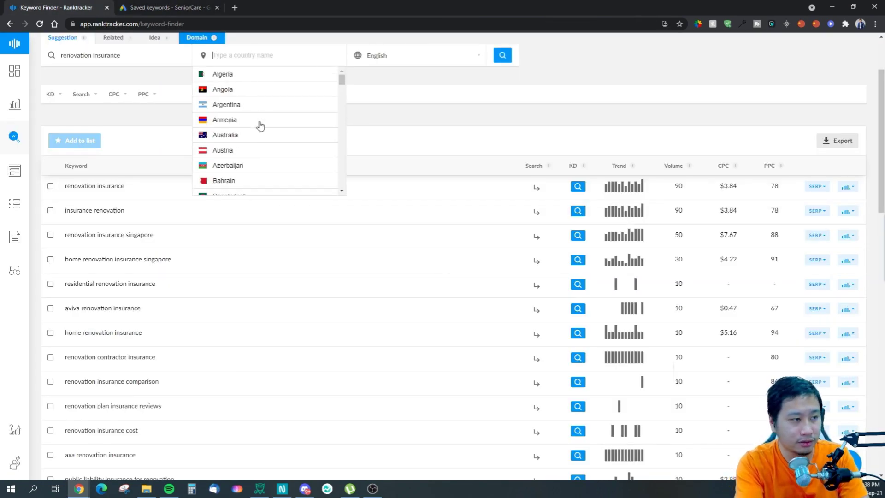
scroll(260, 126, "up", 1)
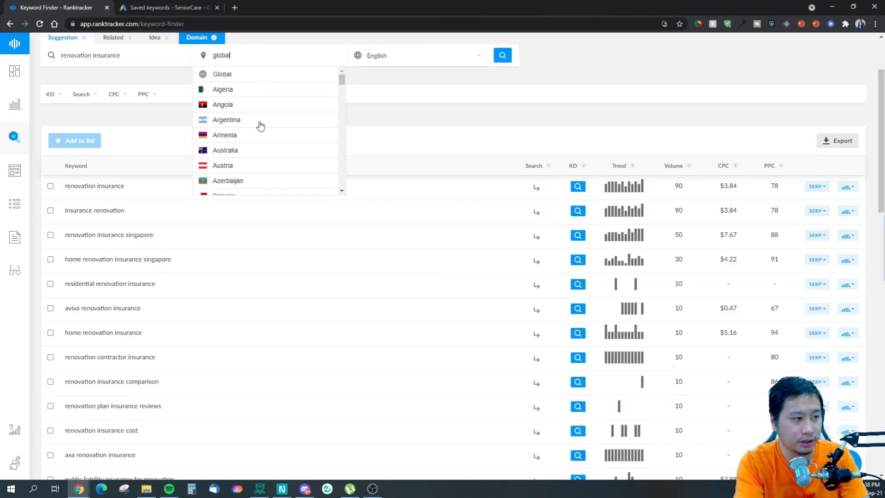
left_click(224, 74)
scroll(209, 142, "up", 2)
Switch to Google Ads and remove Singapore from the keyword plan's targeted locations, saving it with all locations
left_click(161, 8)
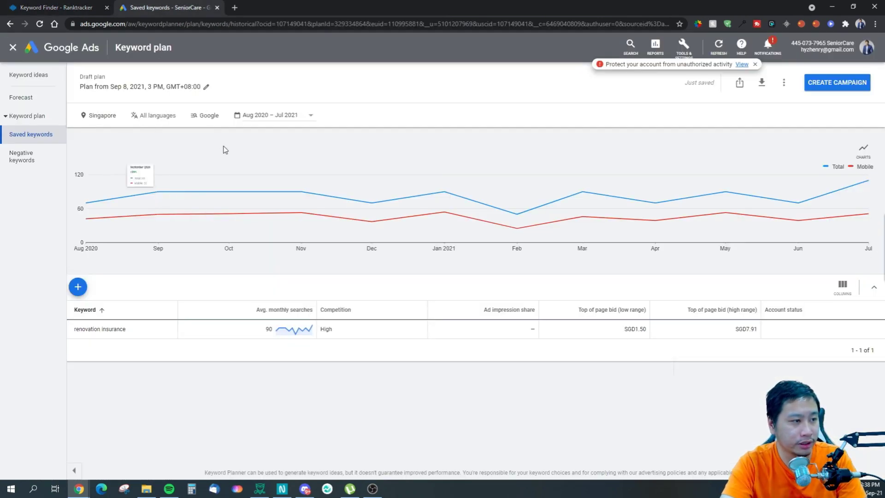
left_click(104, 118)
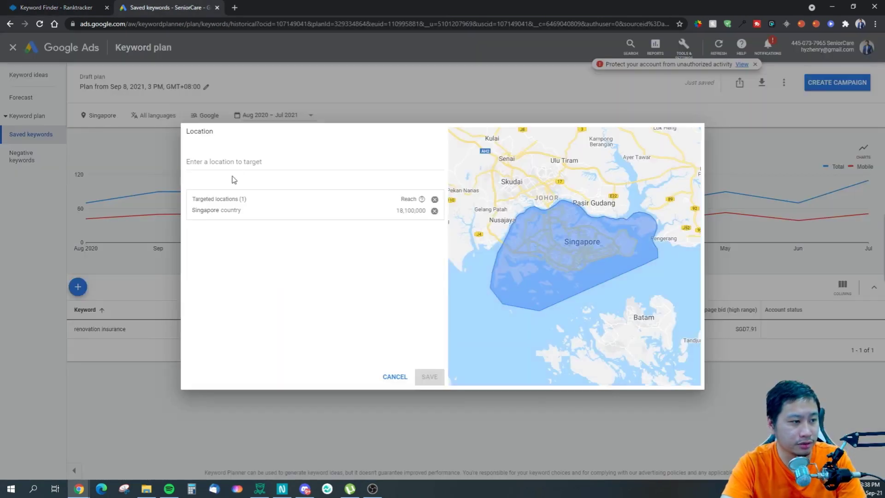
left_click(434, 205)
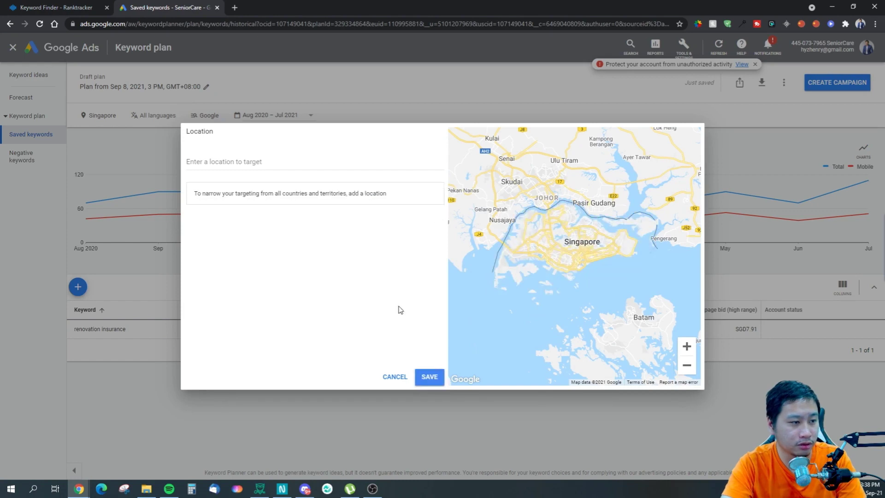
left_click(429, 376)
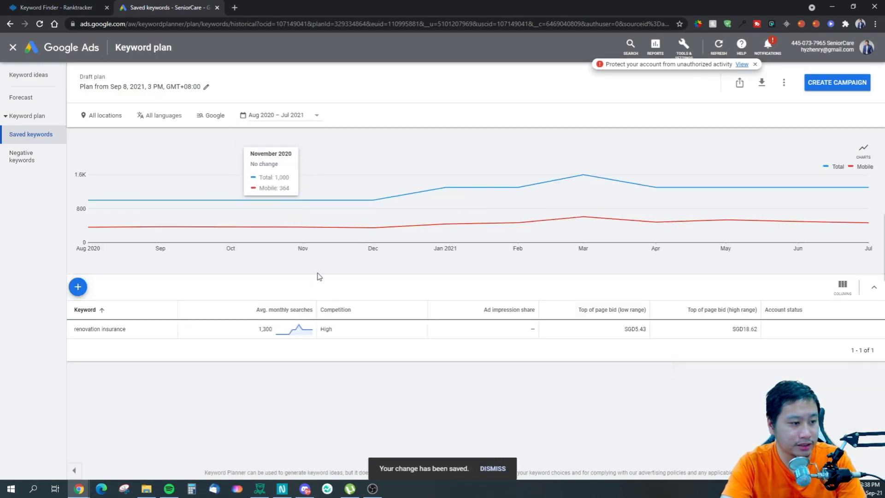
Switch back to Ranktracker and try the Global search for "renovation insurance", checking the Google Ads plan meanwhile
key("ctrl+Tab")
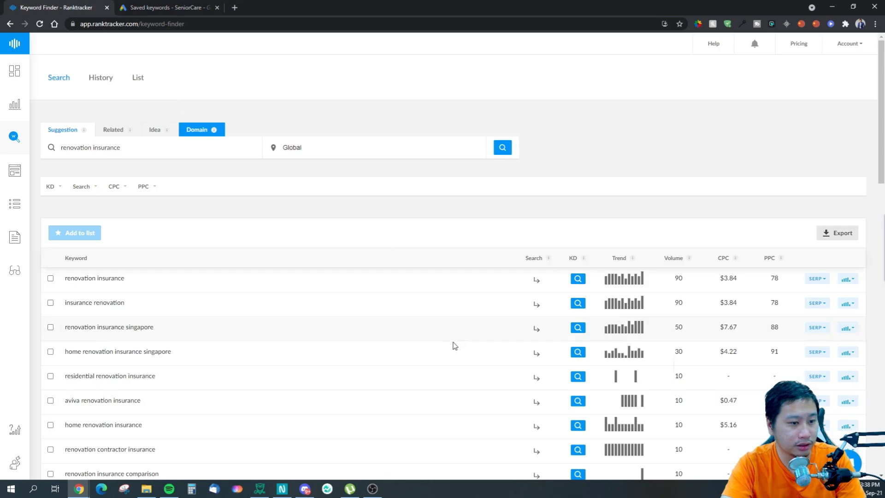
left_click(504, 149)
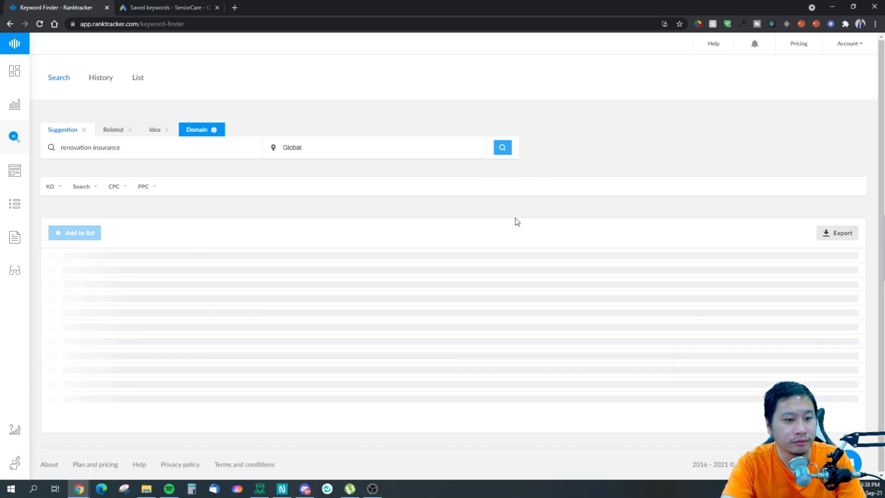
key("ctrl+Tab")
left_click(57, 8)
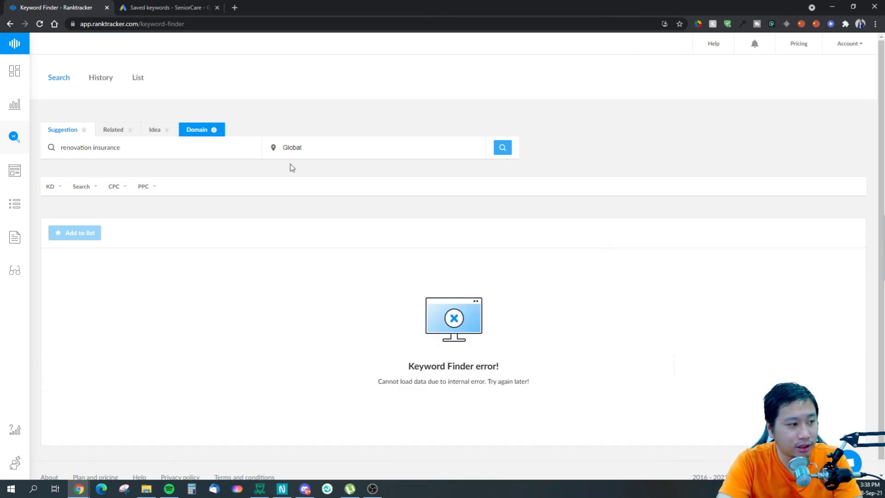
Clear "renovation insurance" from the Keyword Finder's keyword field
left_click_drag(152, 144, 49, 144)
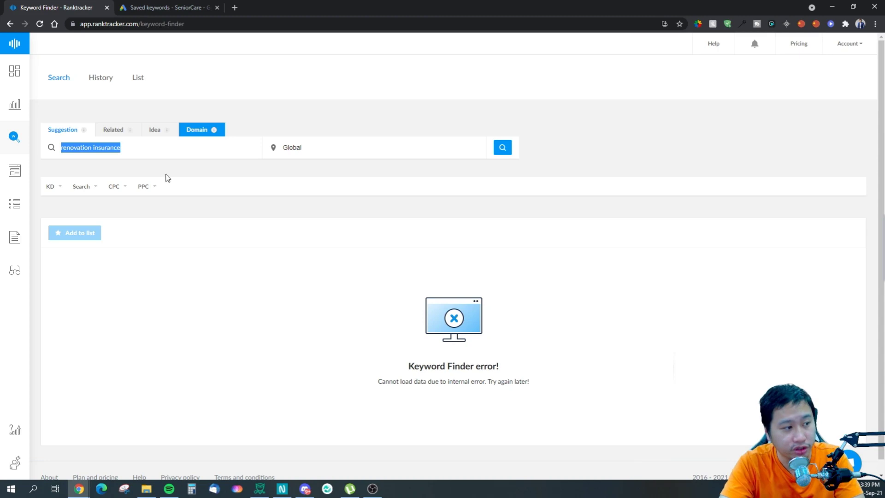
left_click_drag(139, 151, 48, 151)
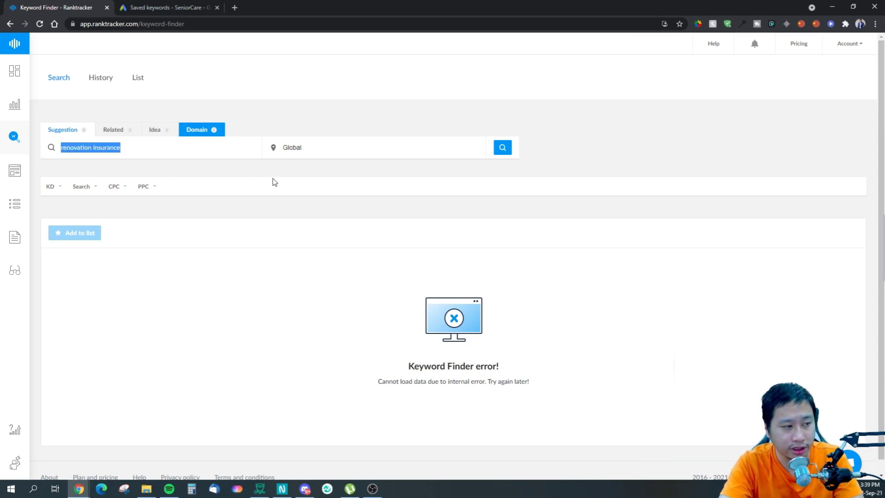
left_click_drag(130, 148, 97, 148)
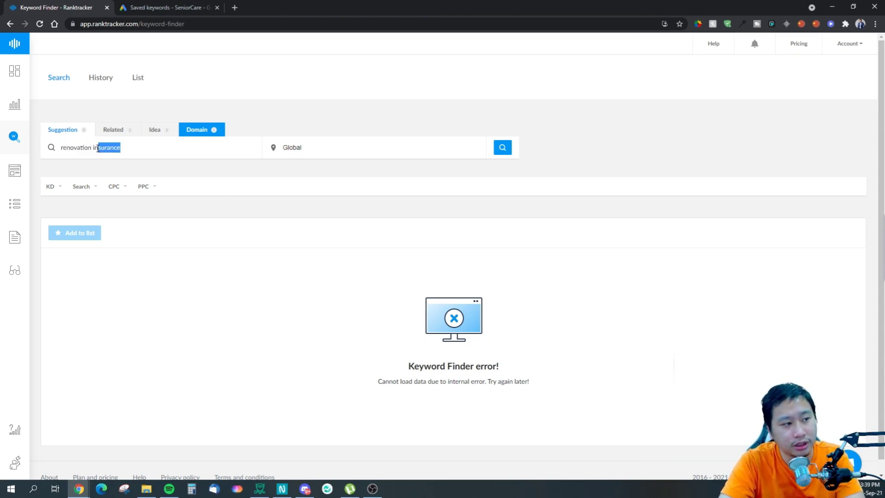
key("BackSpace")
key("BackSpace")
key("BackSpace")
key("BackSpace")
key("BackSpace")
key("BackSpace")
key("BackSpace")
key("BackSpace")
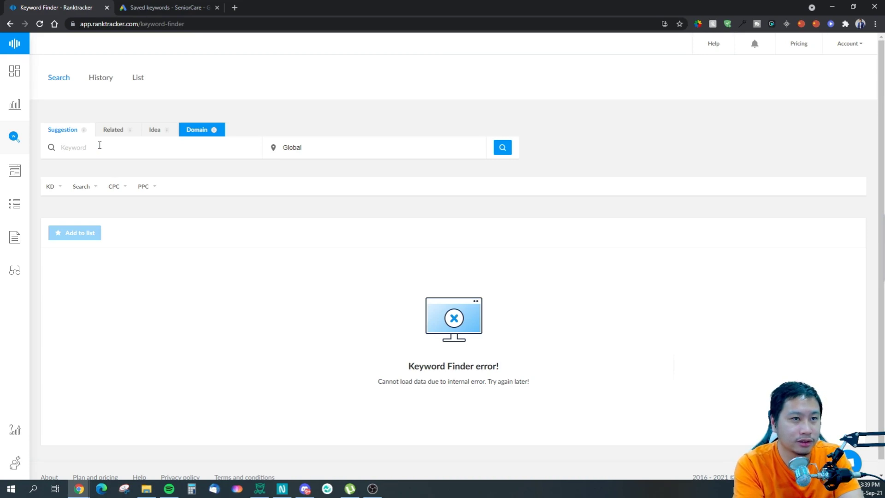
type("pokemon game")
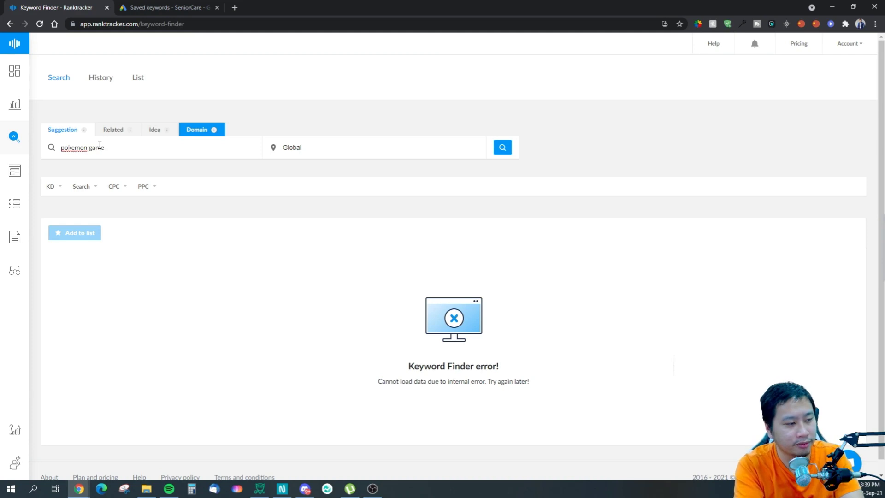
key("BackSpace")
key("BackSpace")
key("BackSpace")
key("BackSpace")
key("BackSpace")
key("BackSpace")
key("BackSpace")
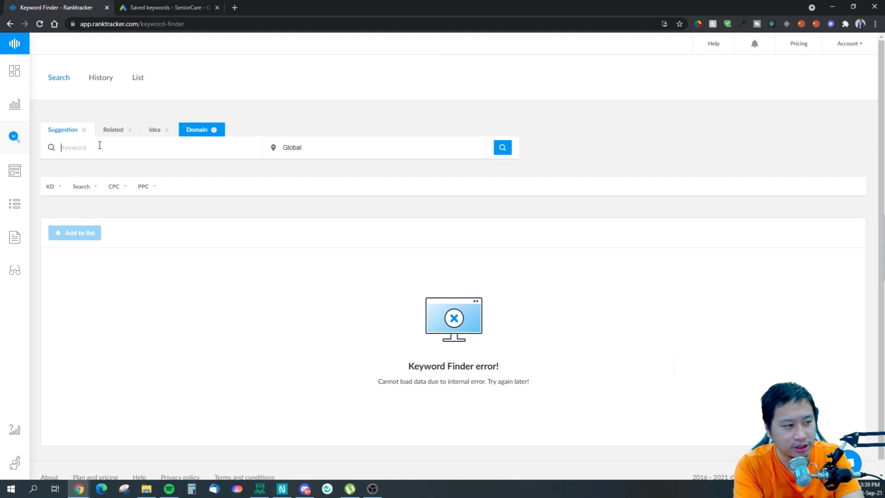
Search the Keyword Finder for suggestions for "monster harvest game" with the location kept at Global
type("monster")
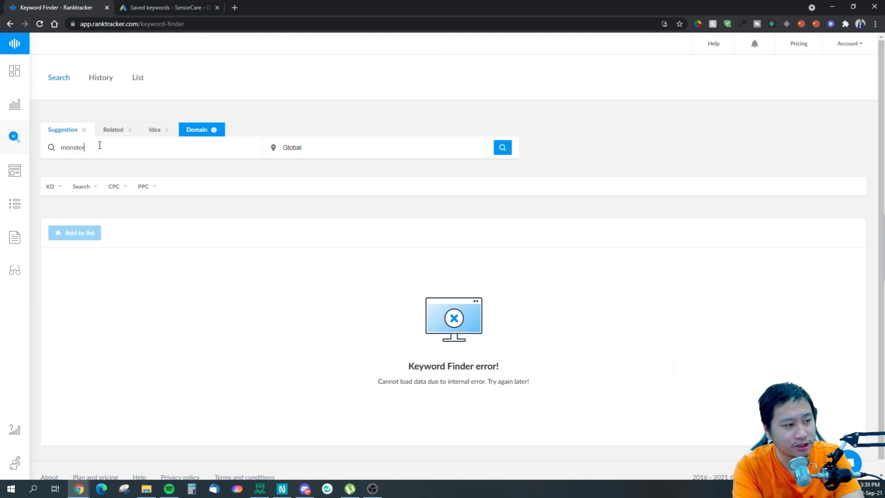
type(" harvest game")
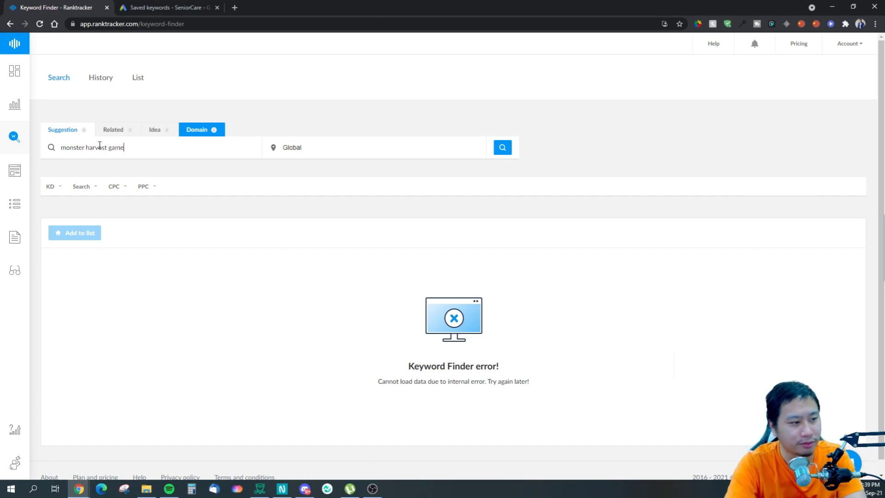
left_click(507, 150)
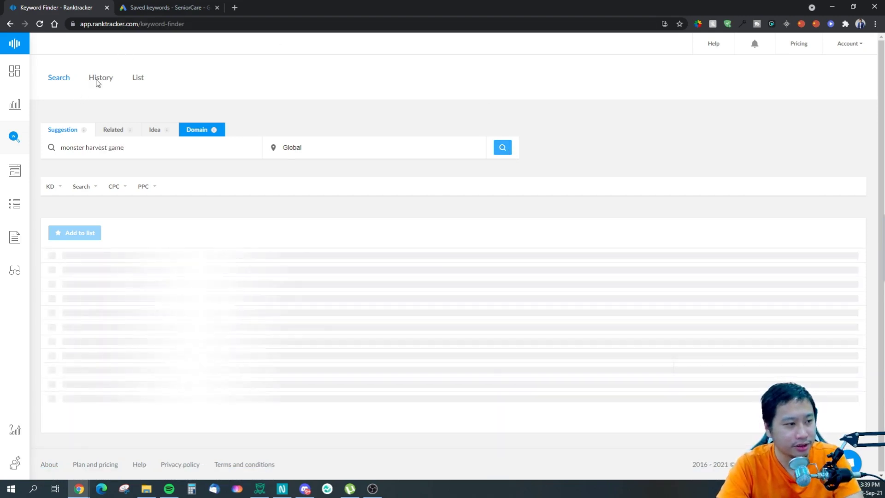
Switch to Google Ads and get search volume and forecasts for "monster harvest game" from the Keyword Planner home page
left_click(162, 6)
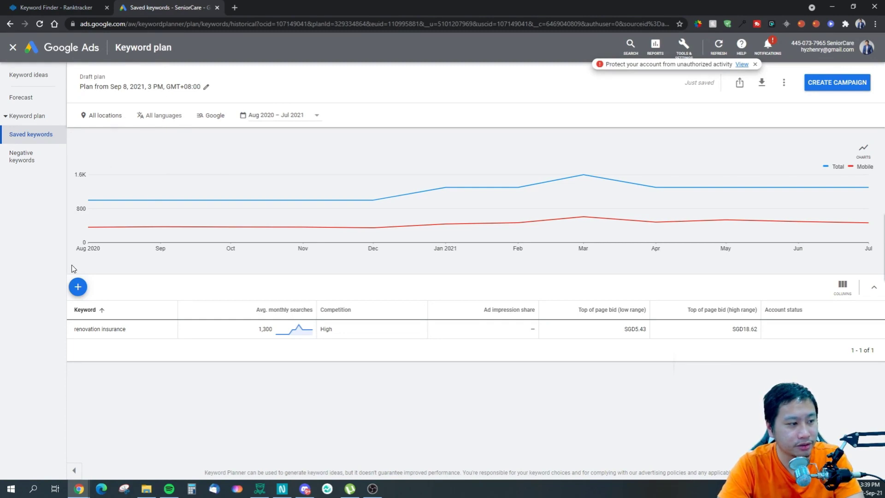
left_click(78, 286)
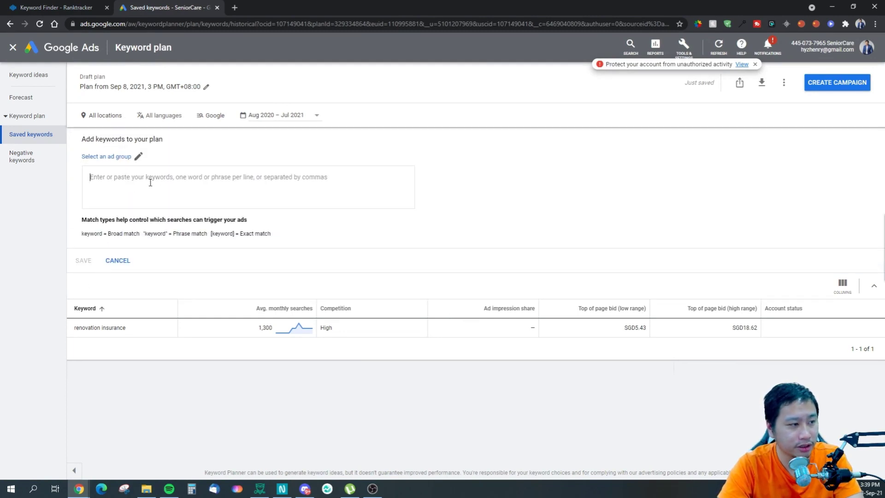
left_click(118, 260)
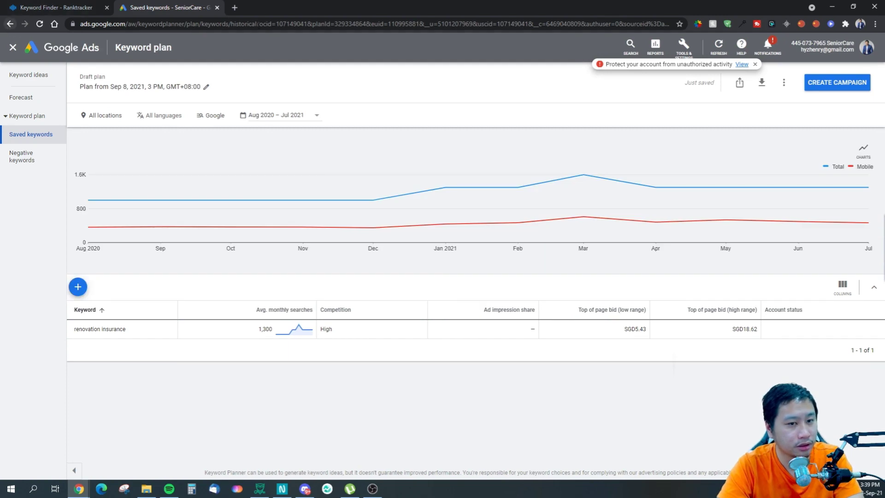
left_click(12, 45)
left_click(387, 180)
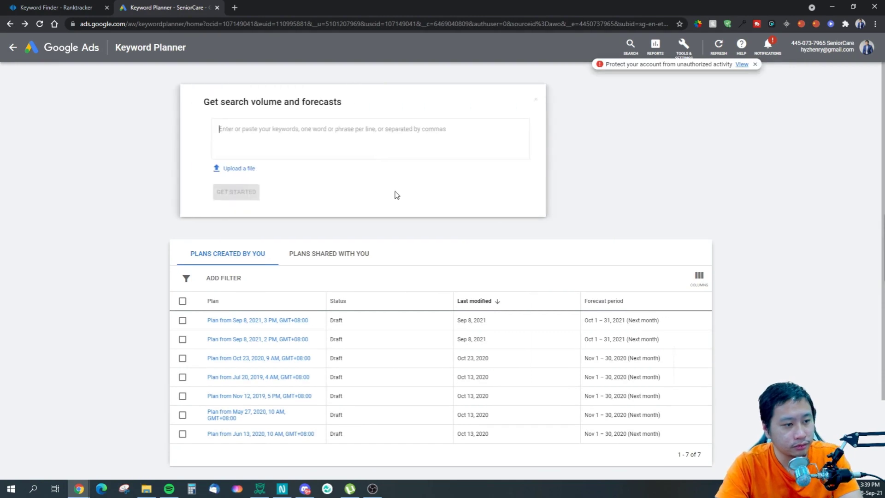
type("monster harvest game")
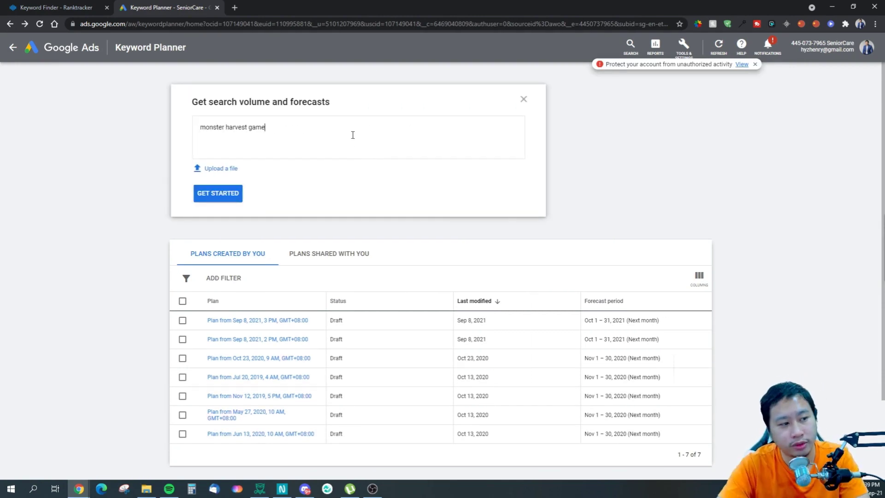
left_click(221, 194)
Compare the "monster harvest game" search volumes between Ranktracker's Keyword Finder and the Google Ads keyword plan, ending in Ranktracker
key("ctrl+Tab")
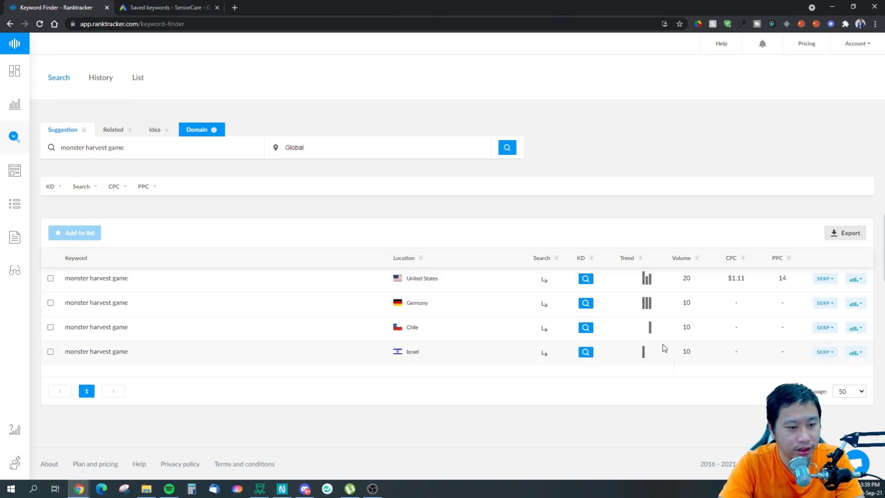
left_click(159, 8)
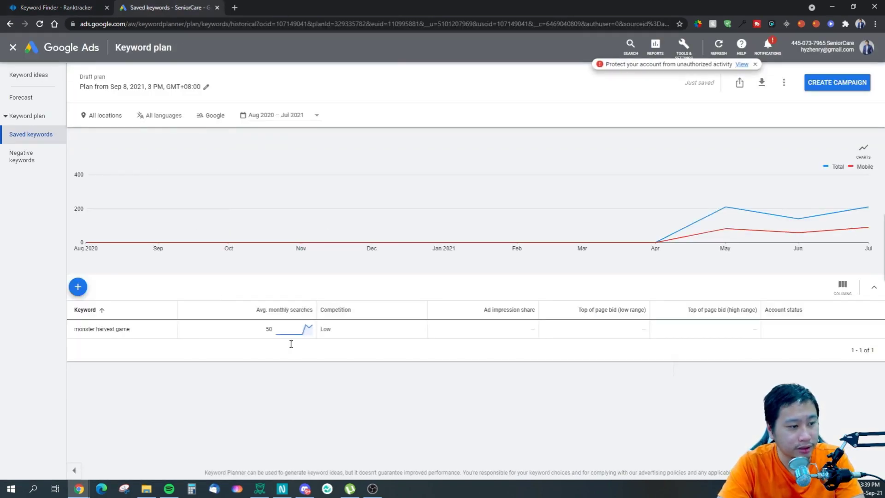
key("ctrl+shift+Tab")
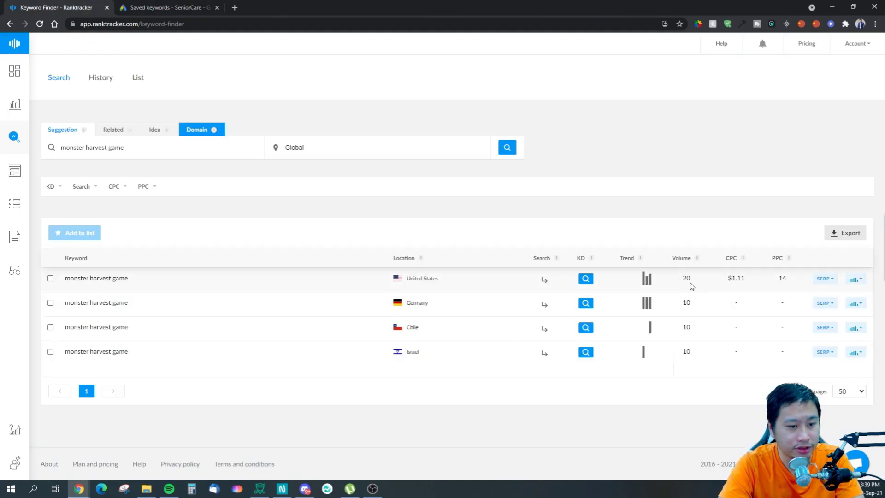
left_click(160, 5)
left_click(51, 5)
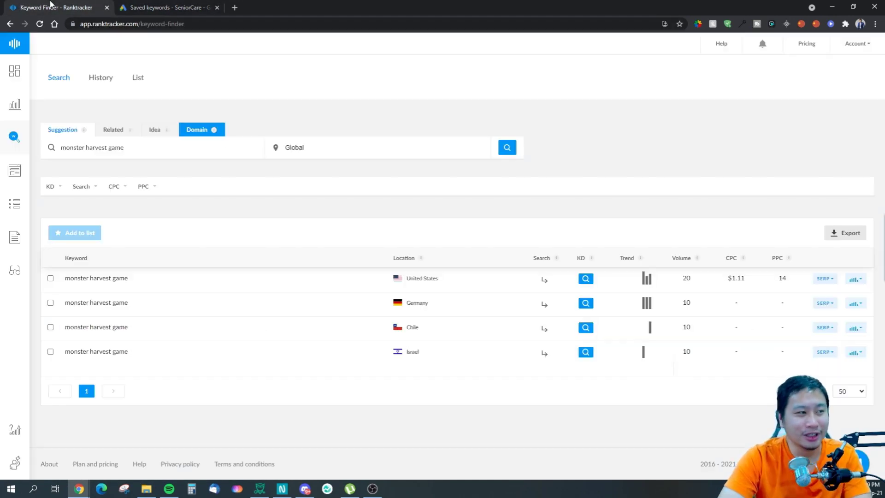
Search the Keyword Finder for suggestions for "stardew valley" with the location set to United States
left_click(16, 133)
type("start")
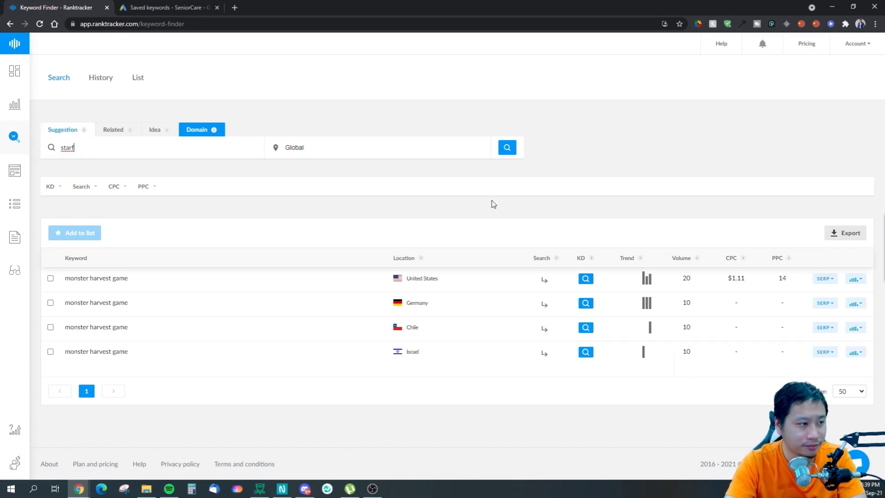
key("BackSpace")
type("dew valley")
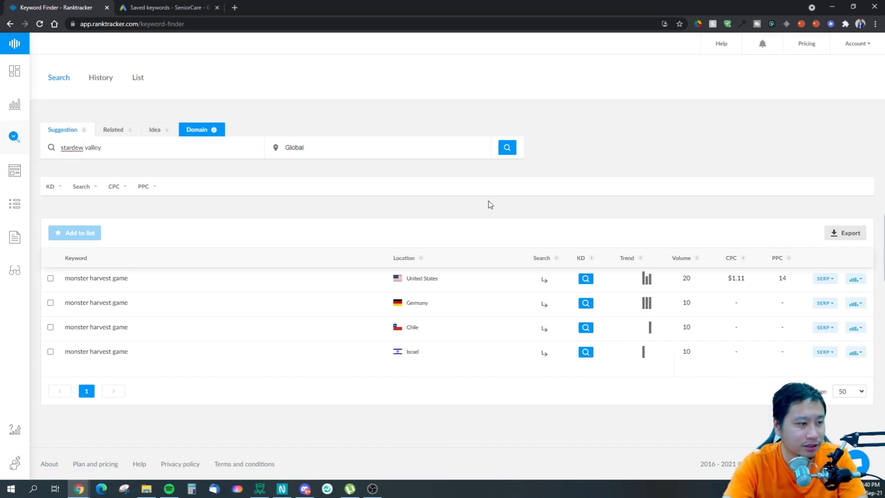
left_click(366, 147)
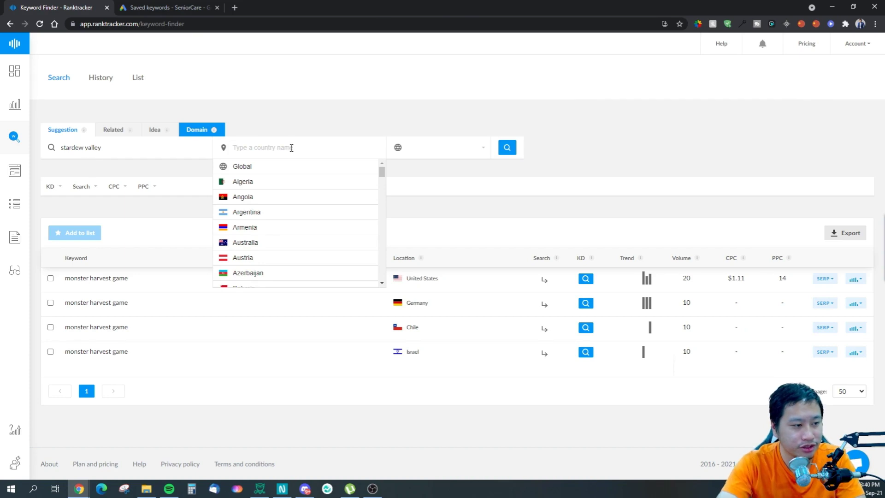
type("united")
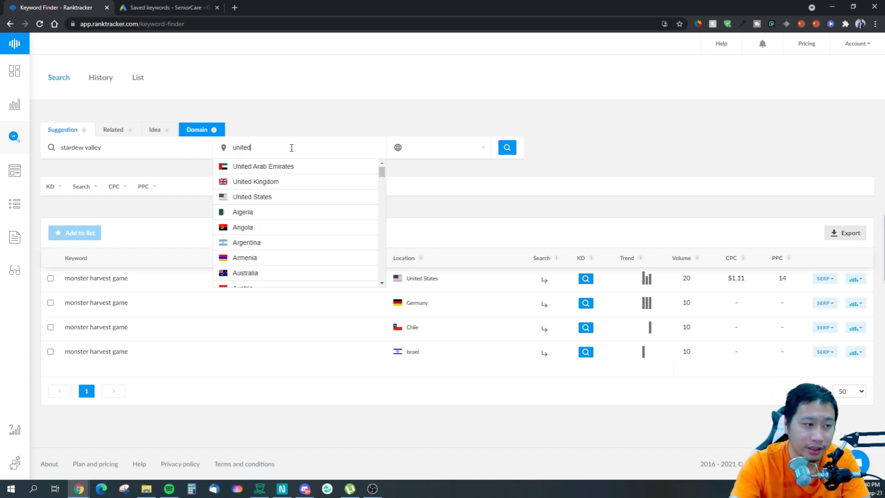
left_click(273, 196)
left_click(507, 148)
Switch to Google Ads and get Keyword Planner search volume and forecasts for "stardew valley"
left_click(157, 7)
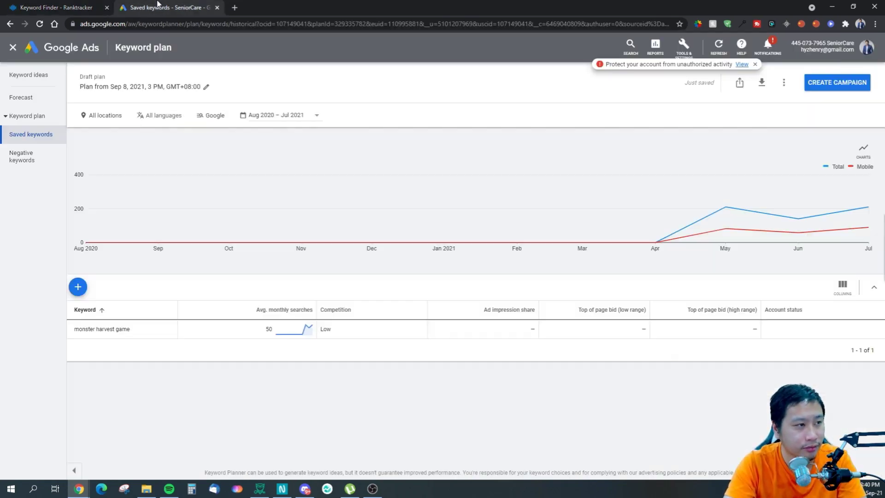
left_click(10, 23)
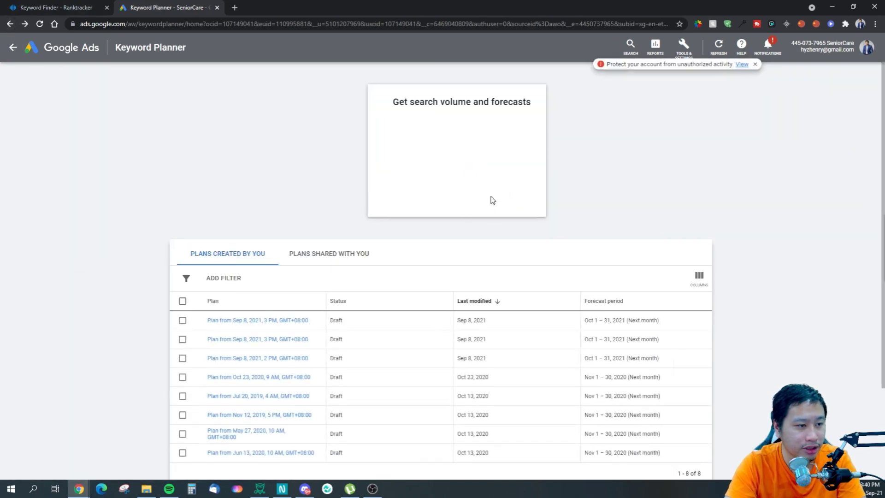
type("star")
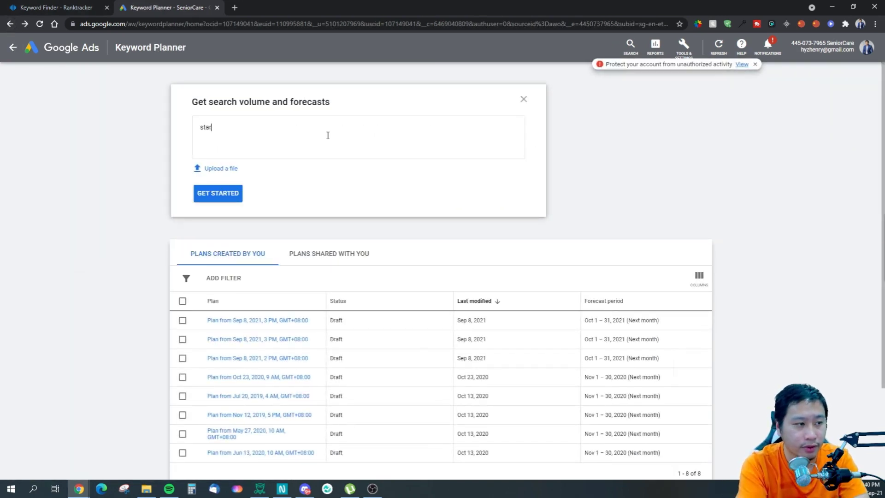
type("dew valley")
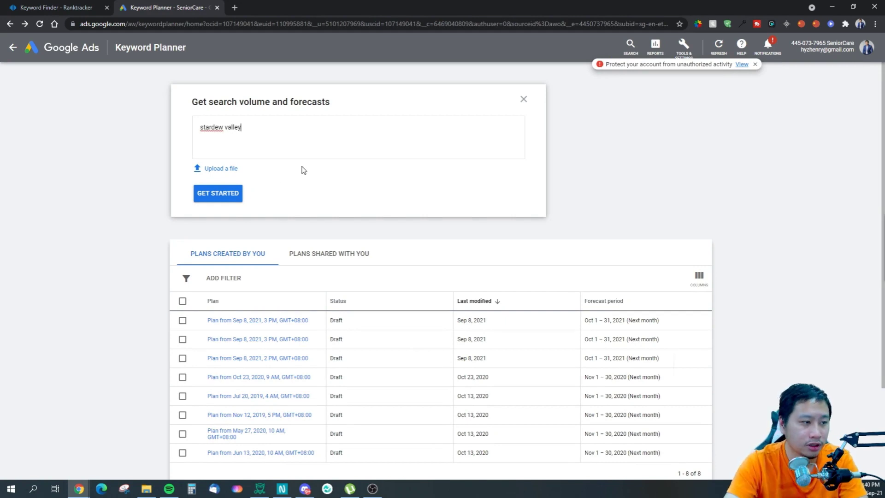
left_click(232, 193)
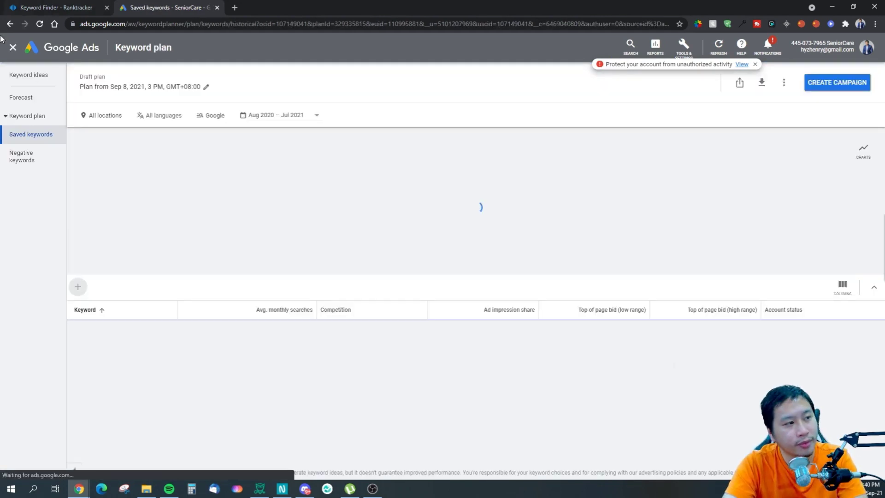
Set the keyword plan's targeted location to United States and save it
left_click(110, 116)
left_click(274, 164)
type("united states")
left_click(236, 188)
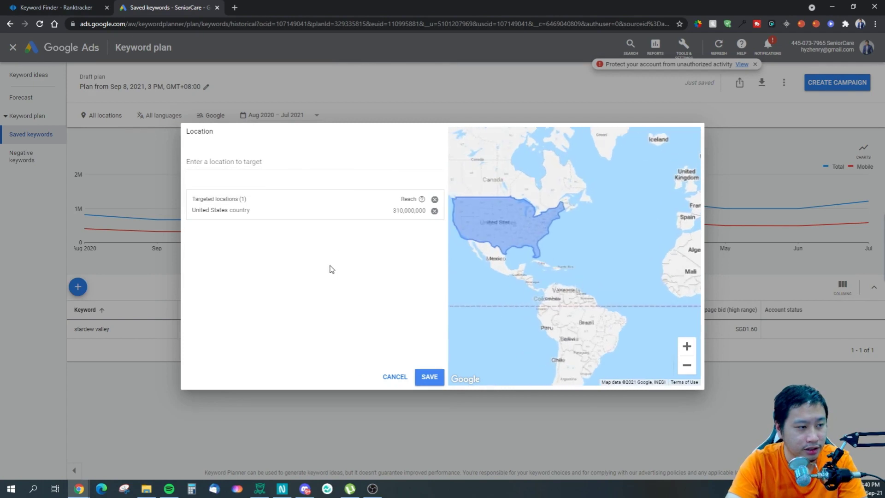
left_click(429, 376)
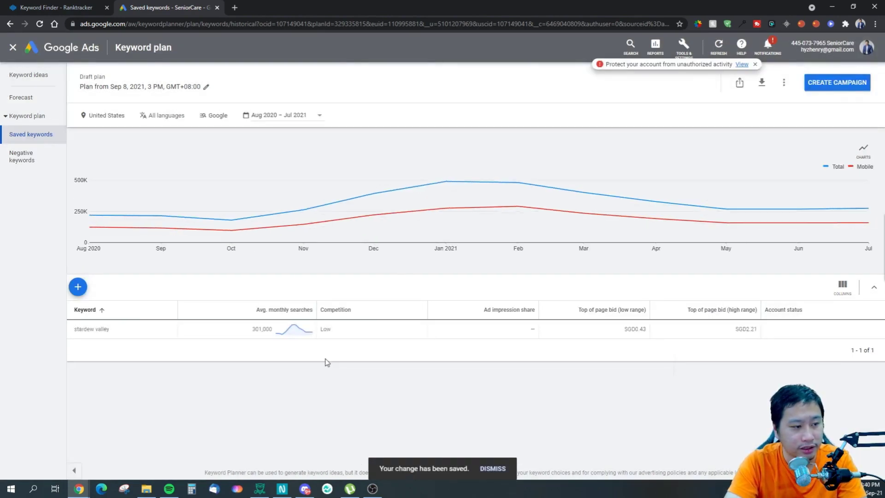
Switch back to Ranktracker and examine the United States search volume listed for "stardew valley"
left_click(21, 4)
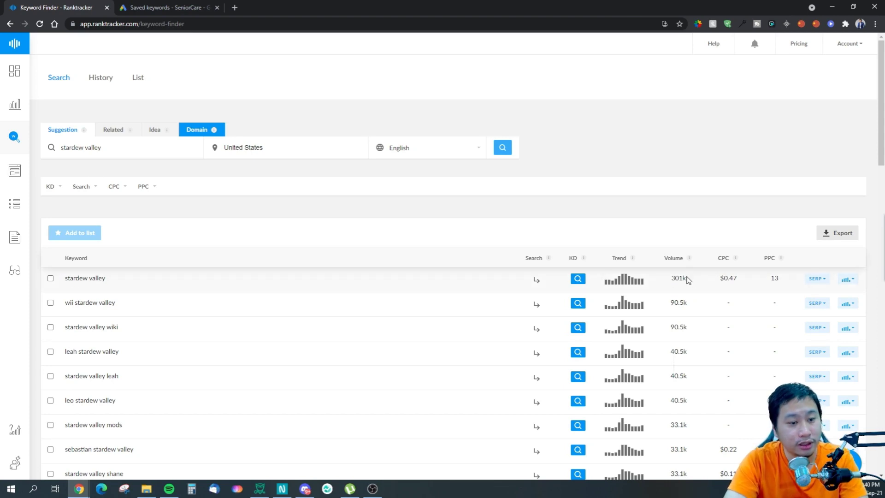
left_click_drag(669, 278, 686, 278)
left_click(686, 154)
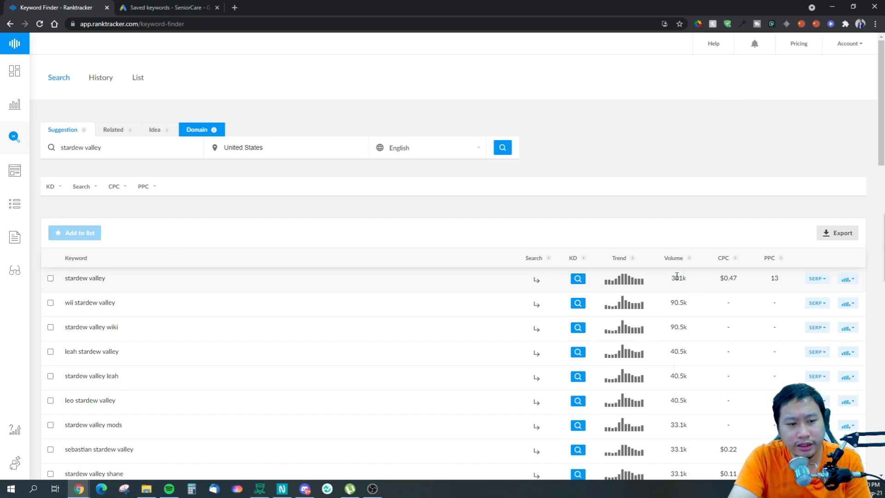
left_click_drag(672, 276, 698, 279)
left_click(700, 282)
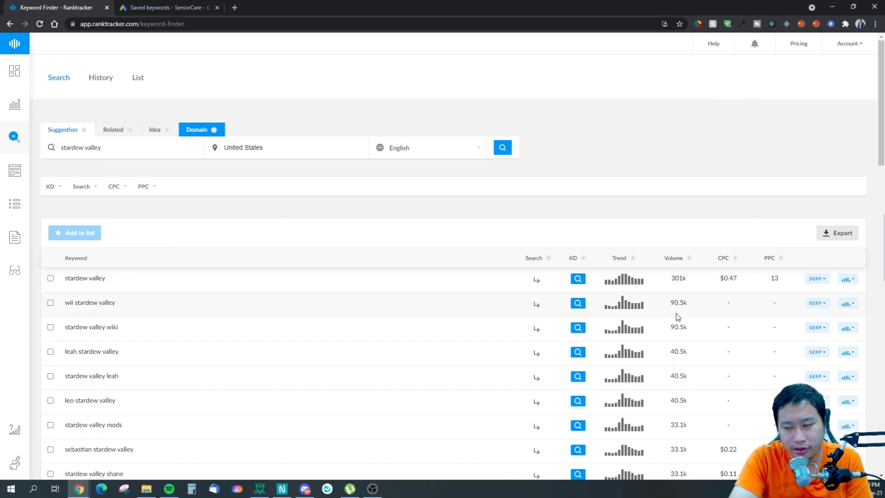
Open the SERP Checker and check the search results for "stardew valley" with United States and Desktop selected
left_click(7, 178)
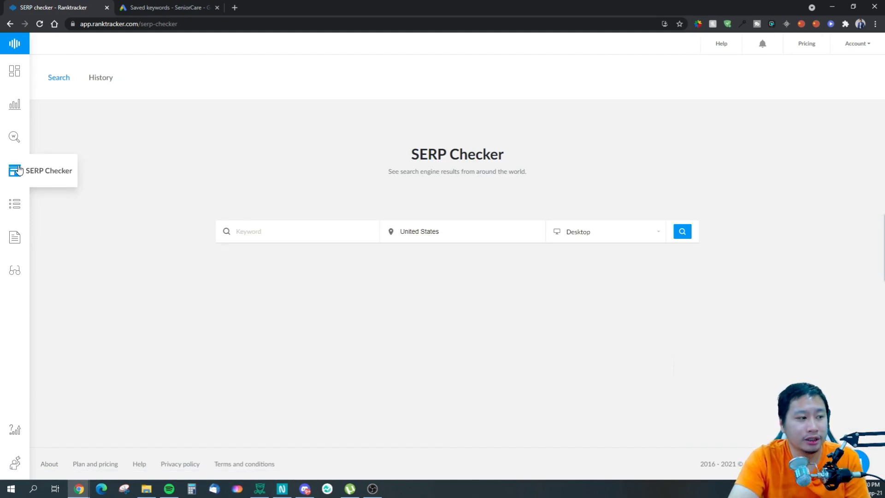
left_click(289, 227)
type("stardew valley")
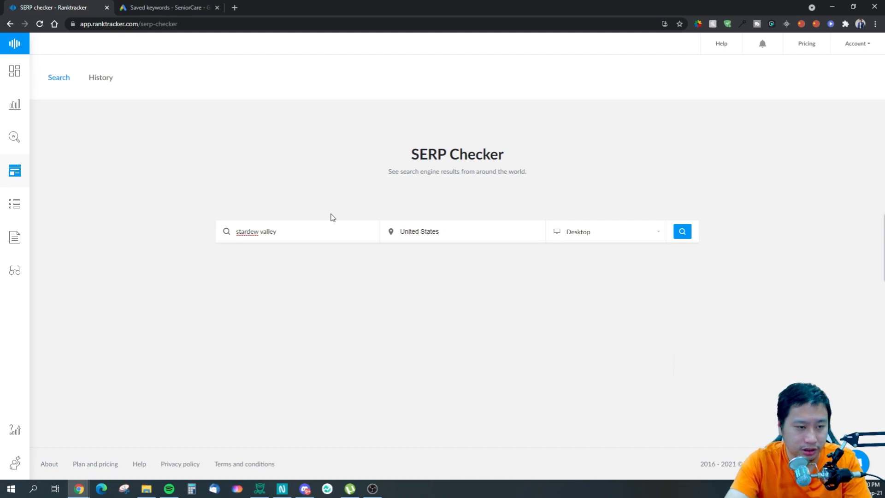
left_click(686, 232)
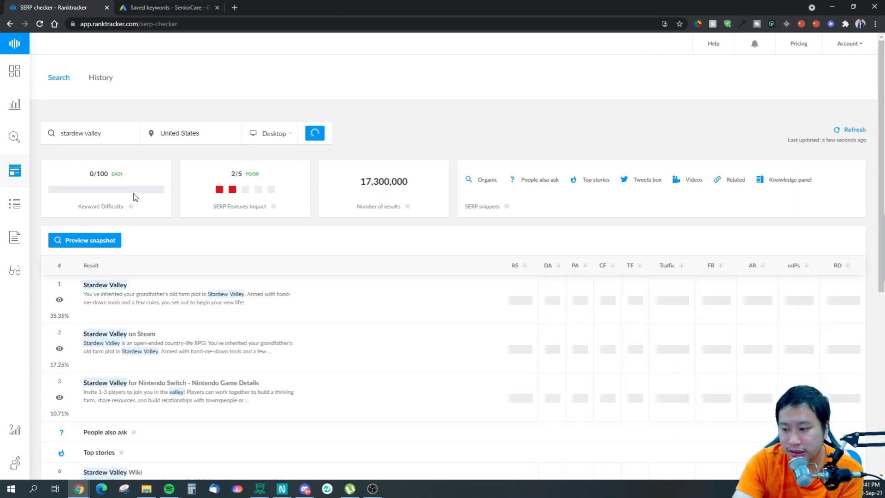
Look through the "stardew valley" SERP results, try the snapshot preview, reload it and close it
scroll(343, 208, "down", 2)
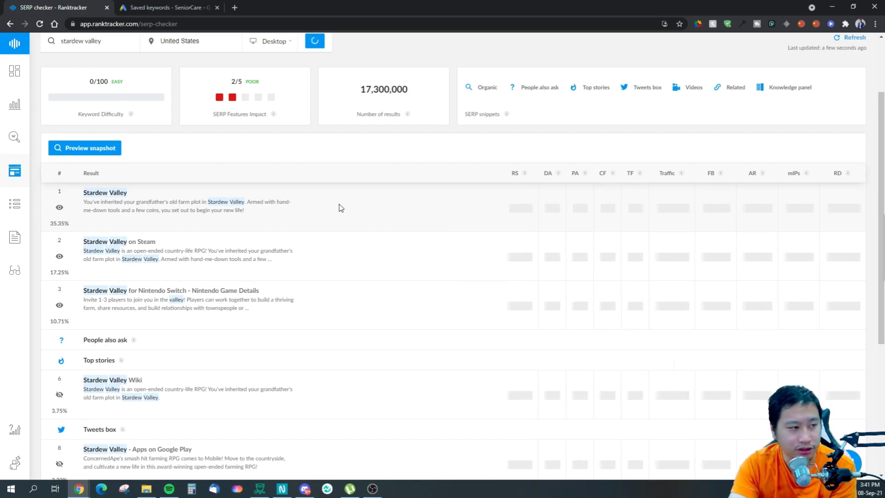
scroll(335, 192, "up", 3)
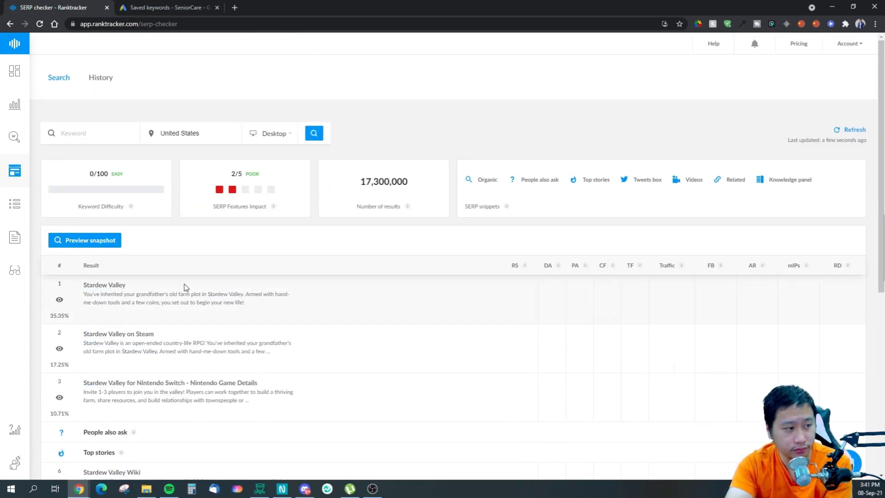
scroll(201, 270, "down", 6)
scroll(199, 268, "up", 6)
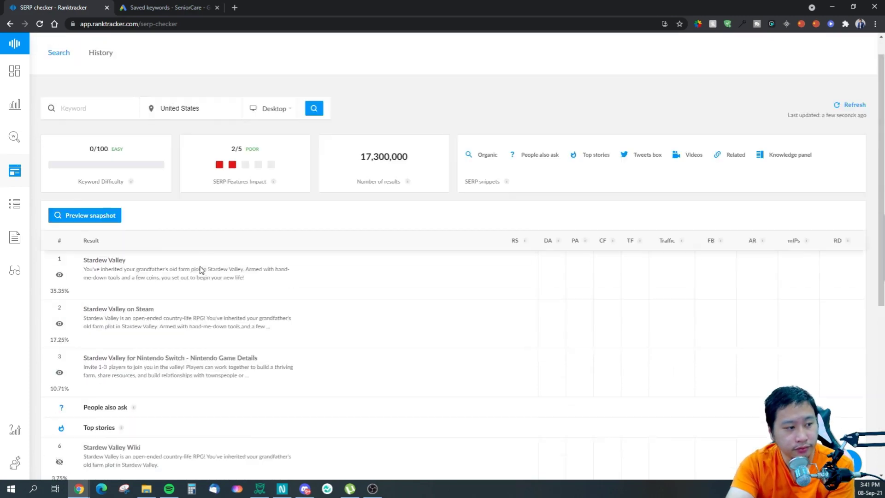
left_click(81, 245)
left_click(69, 7)
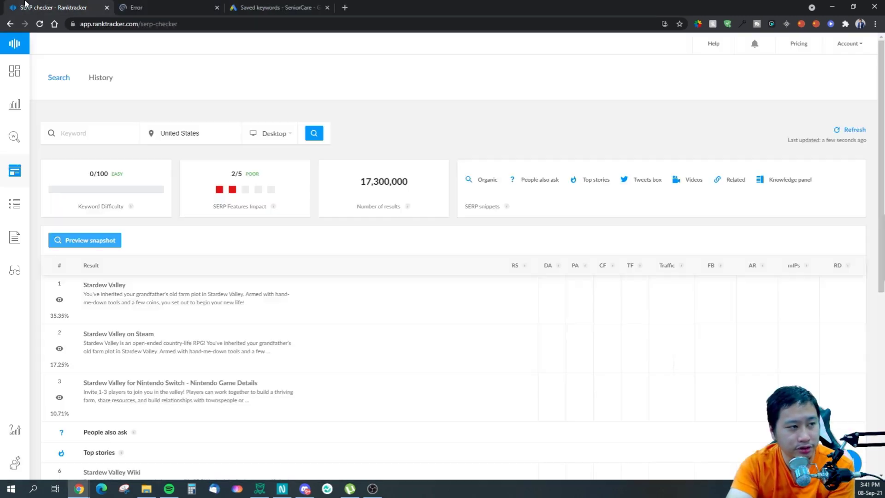
left_click(157, 5)
left_click(39, 23)
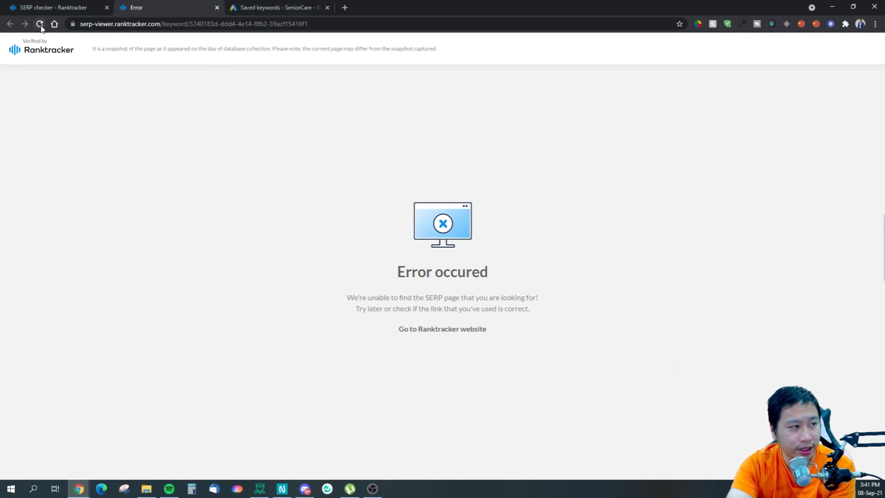
left_click(216, 8)
Review the full list of SERP results, retry the snapshot preview and close it again
scroll(288, 272, "down", 7)
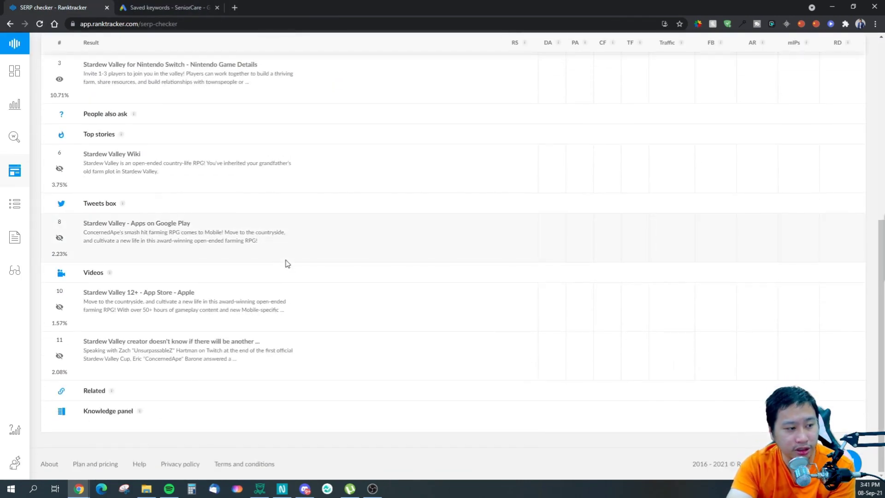
scroll(192, 260, "up", 2)
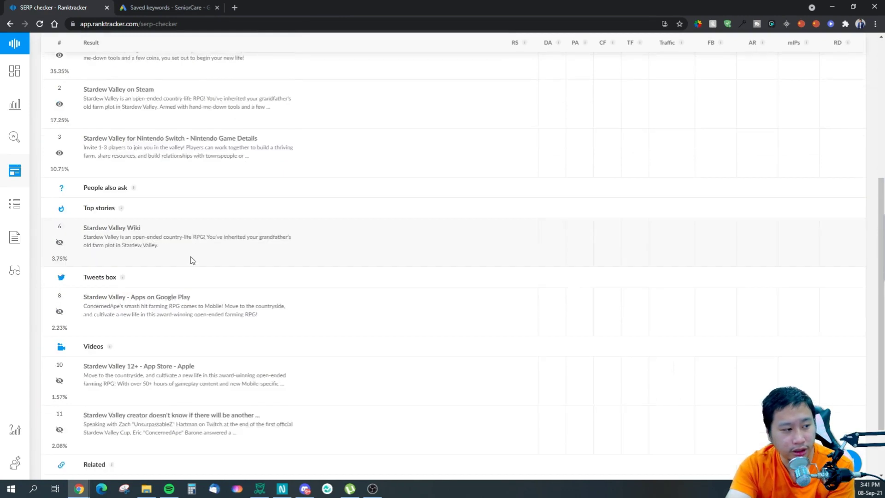
scroll(193, 261, "up", 6)
left_click(89, 241)
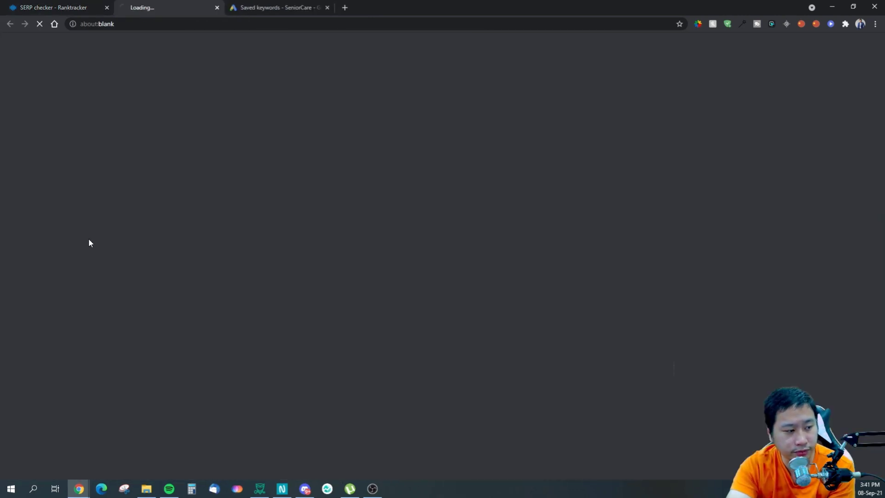
left_click(217, 8)
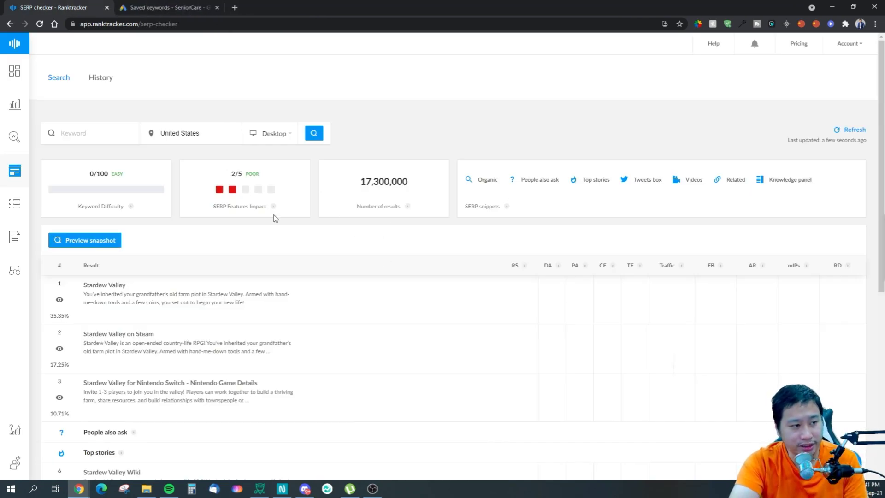
Open the snapshot preview for the "stardew valley" search results again and check it alongside the results list
scroll(226, 244, "down", 1)
scroll(213, 246, "up", 1)
scroll(275, 265, "down", 2)
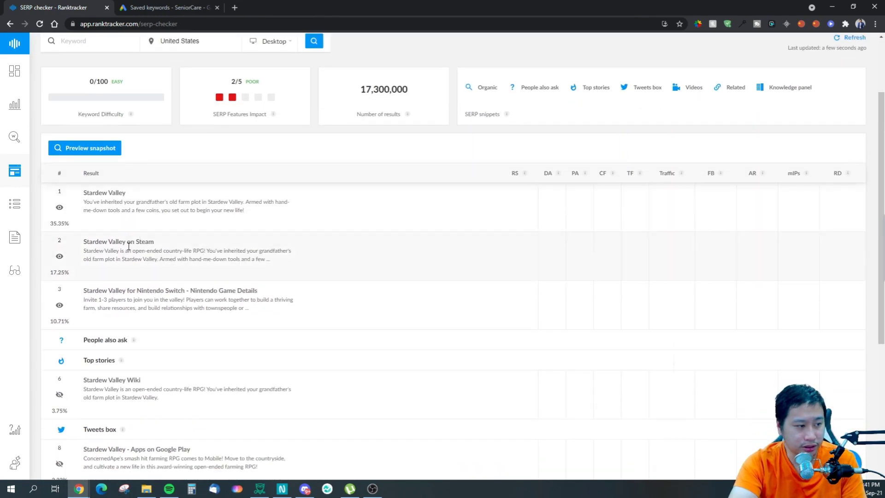
scroll(157, 178, "up", 2)
left_click(108, 243)
key("ctrl+shift+Tab")
scroll(201, 257, "down", 5)
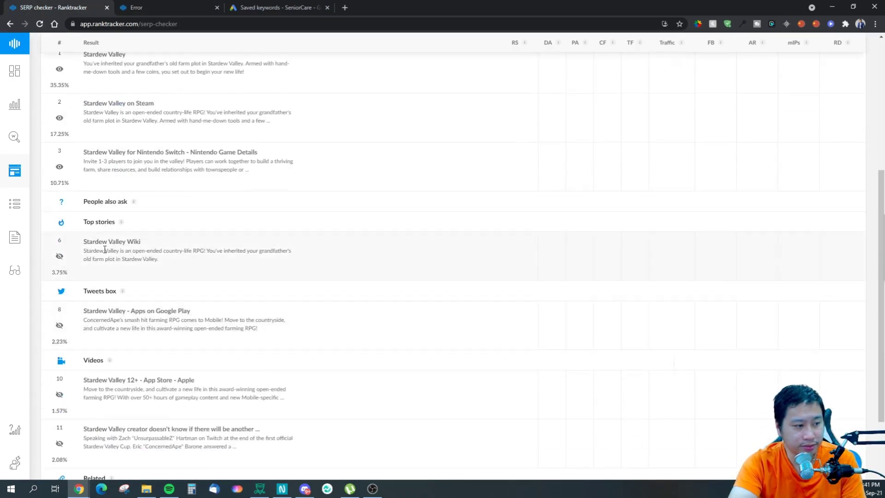
left_click(140, 5)
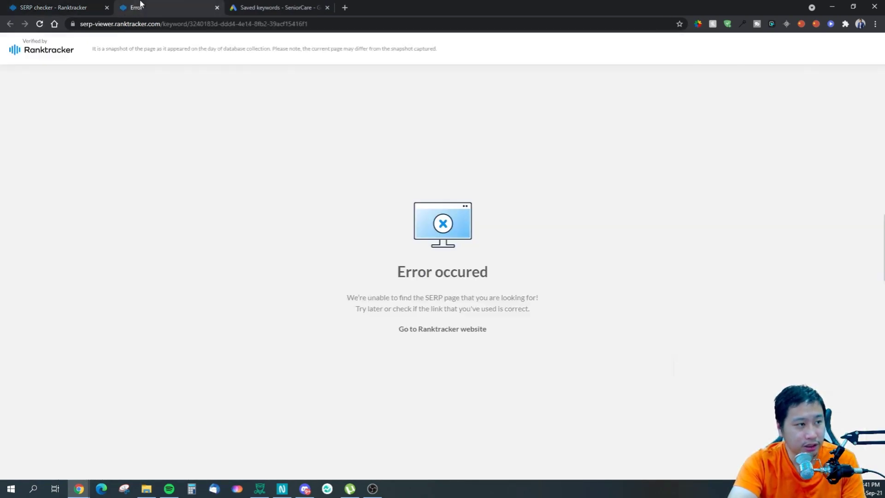
key("ctrl+shift+Tab")
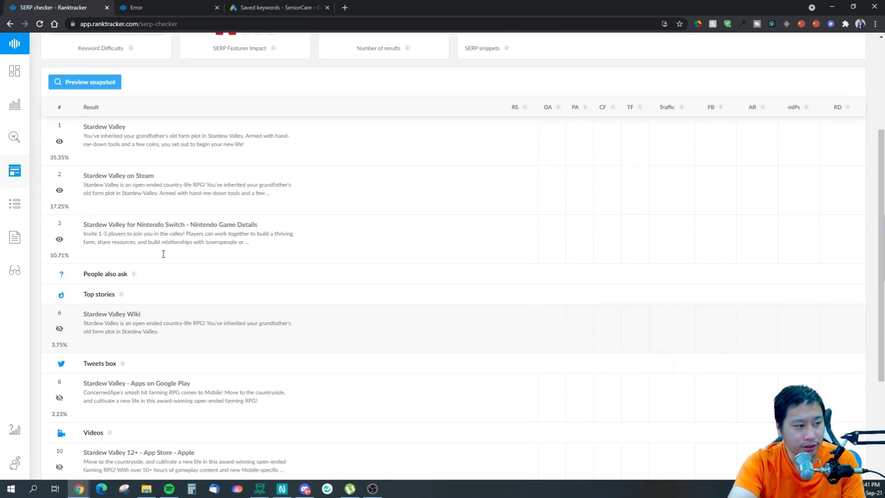
Examine the People also ask, Top stories, Tweets box and Videos entries among the SERP results, and close the snapshot page
scroll(163, 254, "up", 1)
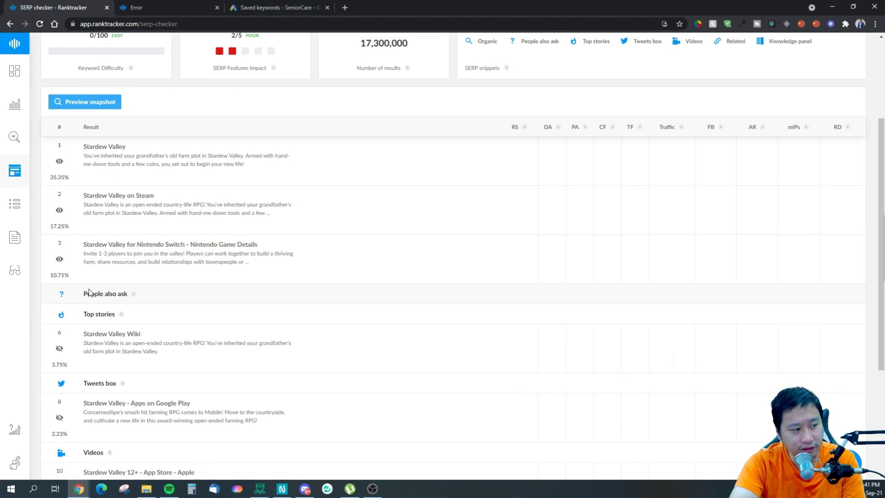
triple_click(88, 296)
triple_click(105, 314)
left_click(104, 337)
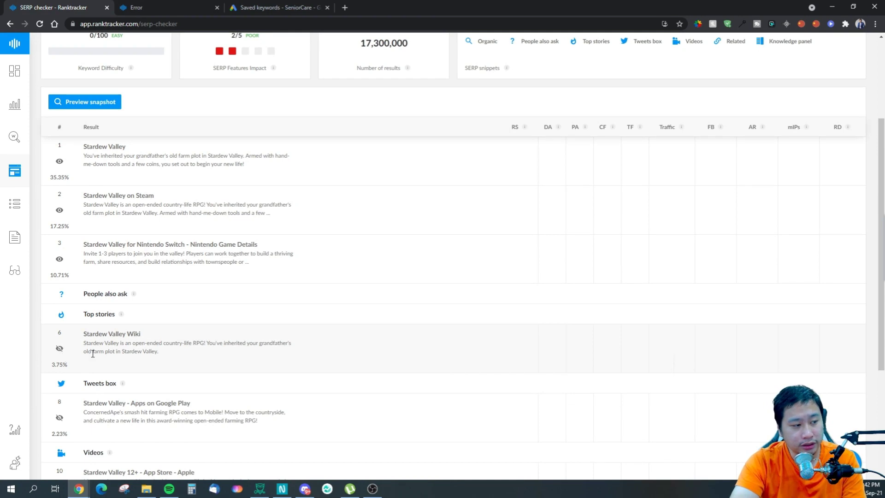
scroll(101, 342, "down", 1)
left_click_drag(88, 340, 110, 347)
scroll(113, 369, "down", 2)
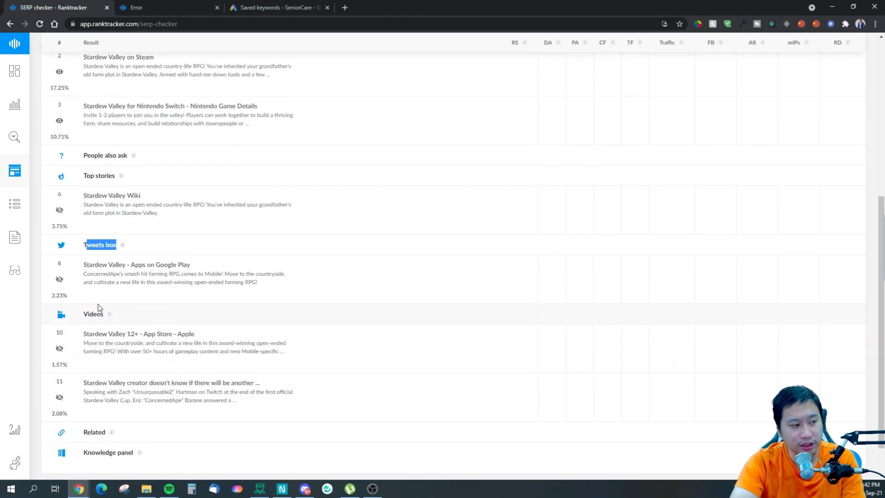
left_click_drag(94, 276, 124, 275)
left_click(155, 276)
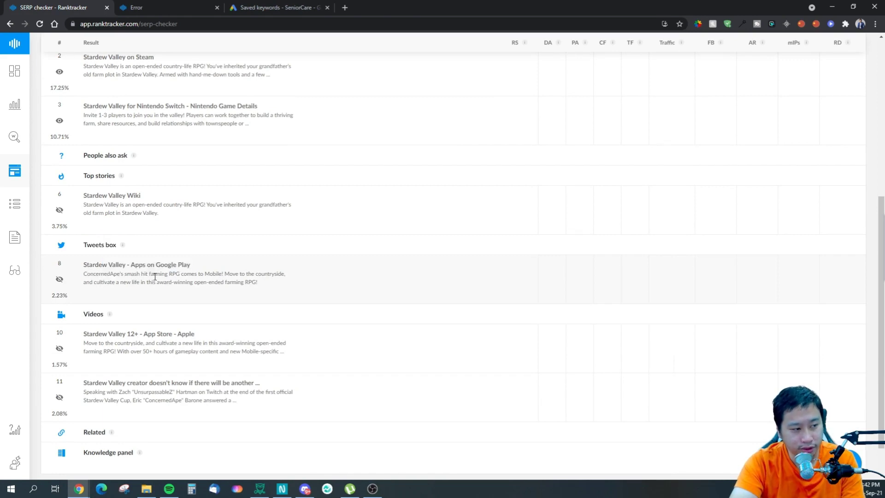
left_click_drag(85, 314, 96, 316)
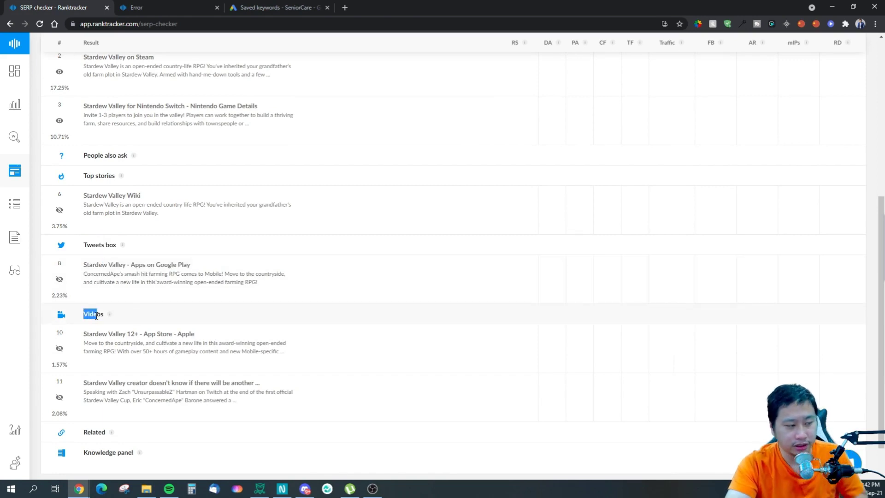
scroll(97, 316, "down", 2)
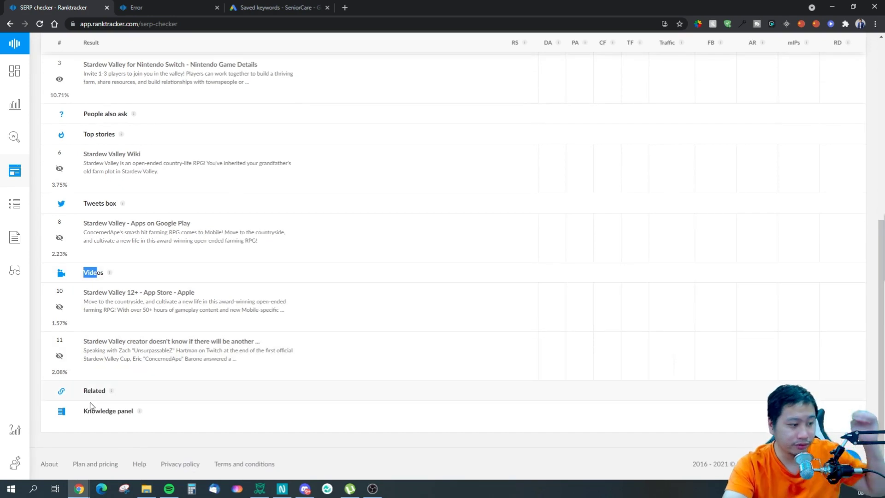
left_click(140, 4)
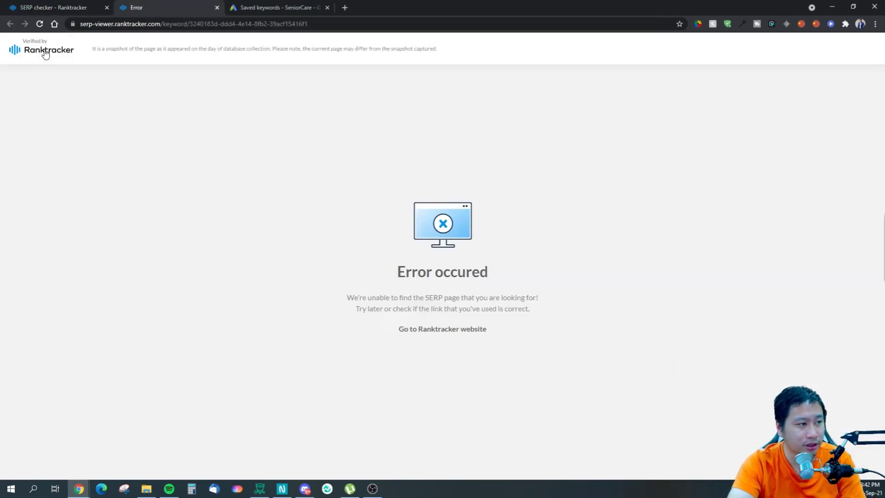
left_click(217, 7)
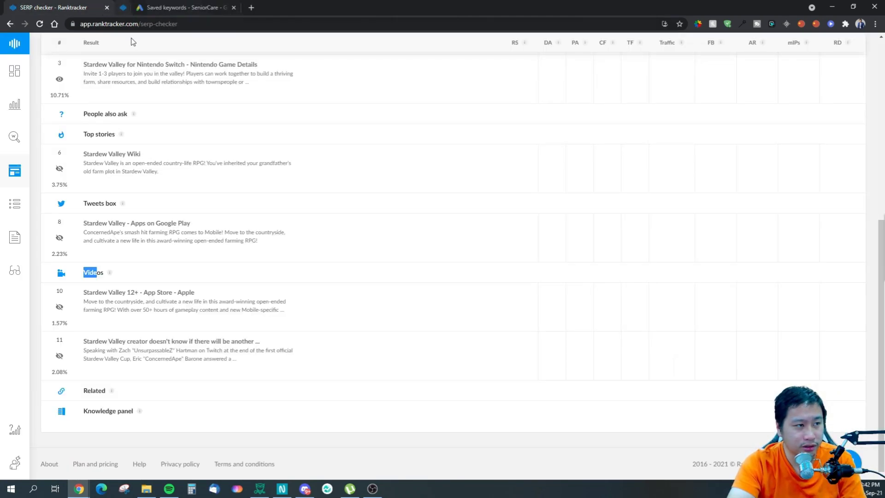
Open the SEO Checklist for hmconsultancy.com.sg and read the Google Analytics installation task under Setting Up
left_click(13, 210)
left_click(93, 235)
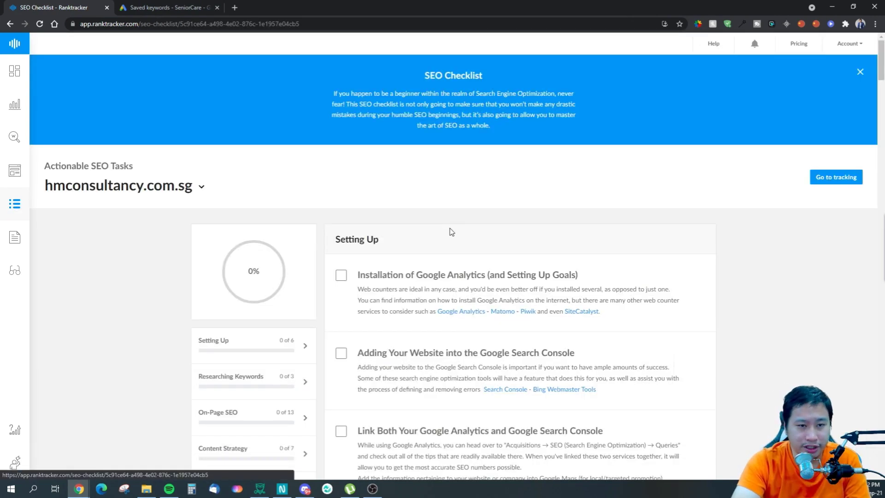
scroll(433, 231, "down", 4)
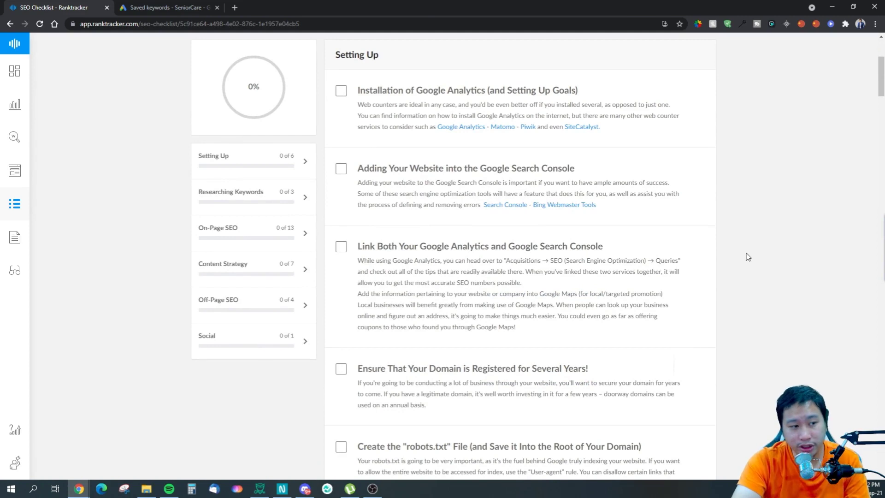
scroll(553, 142, "up", 1)
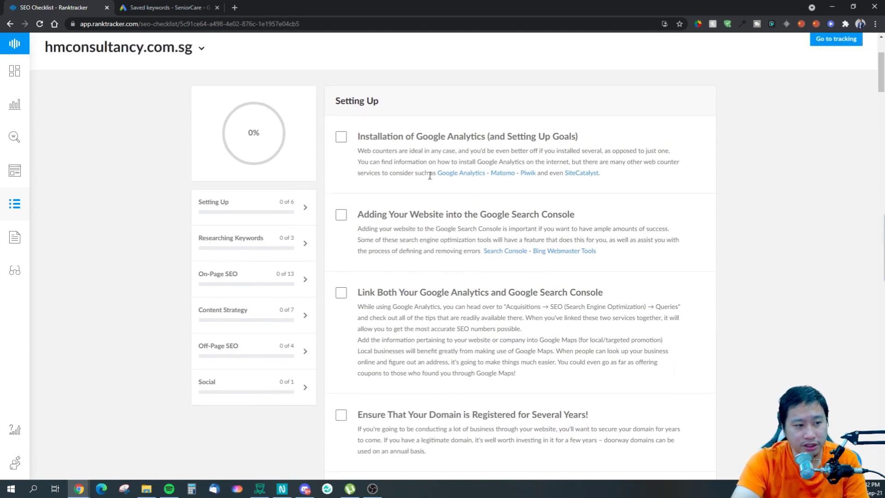
left_click_drag(405, 136, 565, 136)
left_click(509, 134)
left_click(489, 149)
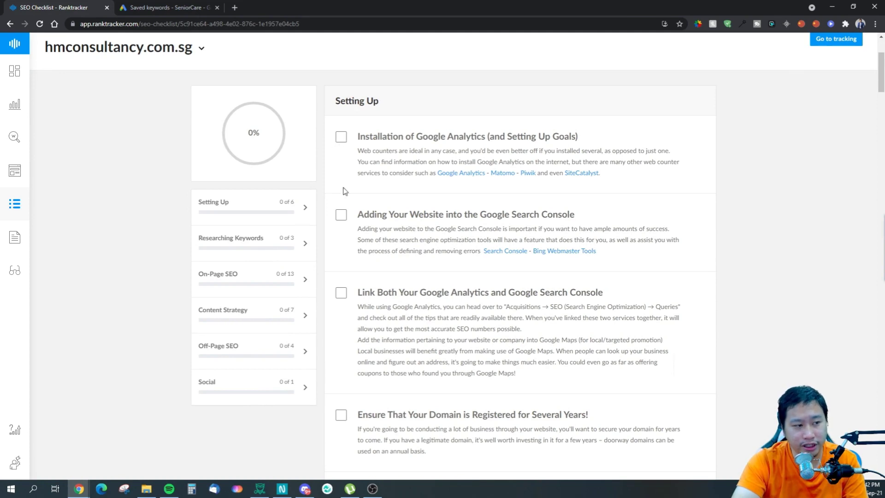
Look through the remaining SEO Checklist tasks, from keyword research and on-page SEO to content strategy
scroll(345, 275, "down", 20)
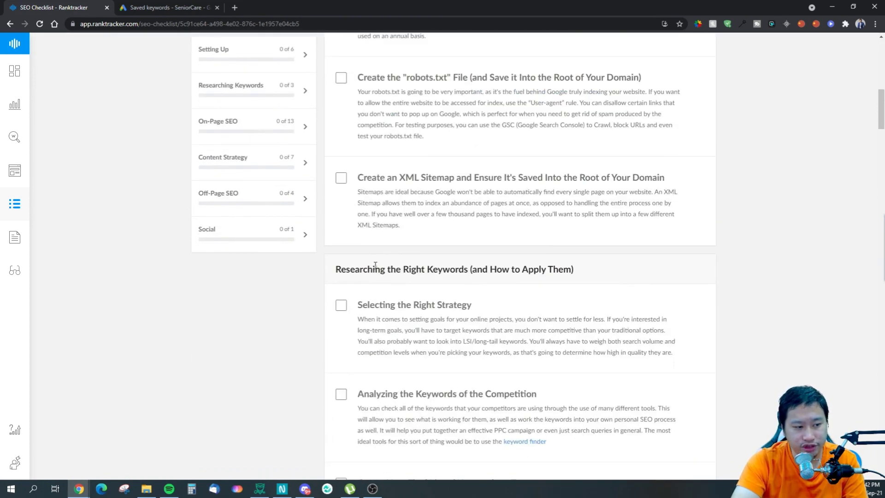
scroll(383, 266, "down", 20)
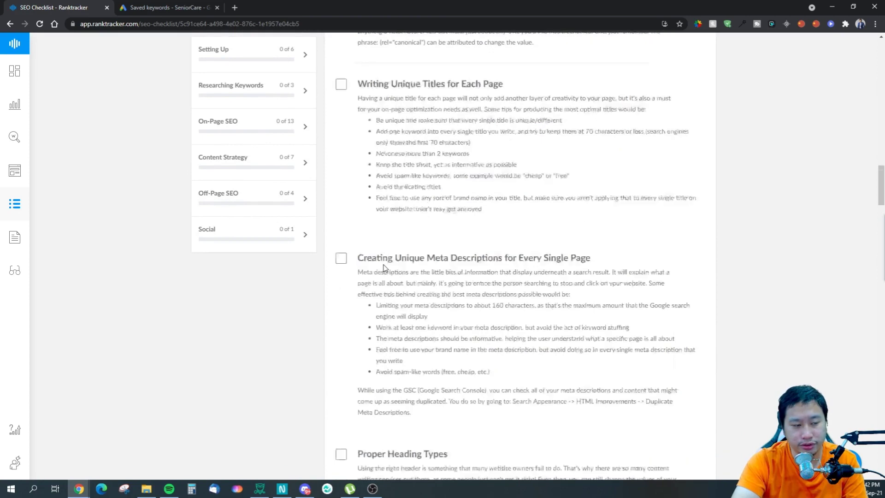
scroll(385, 267, "down", 8)
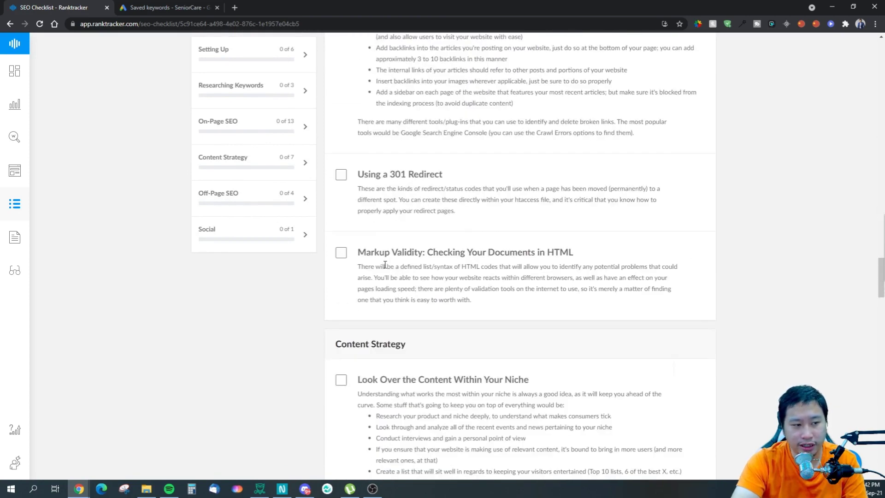
scroll(386, 268, "down", 6)
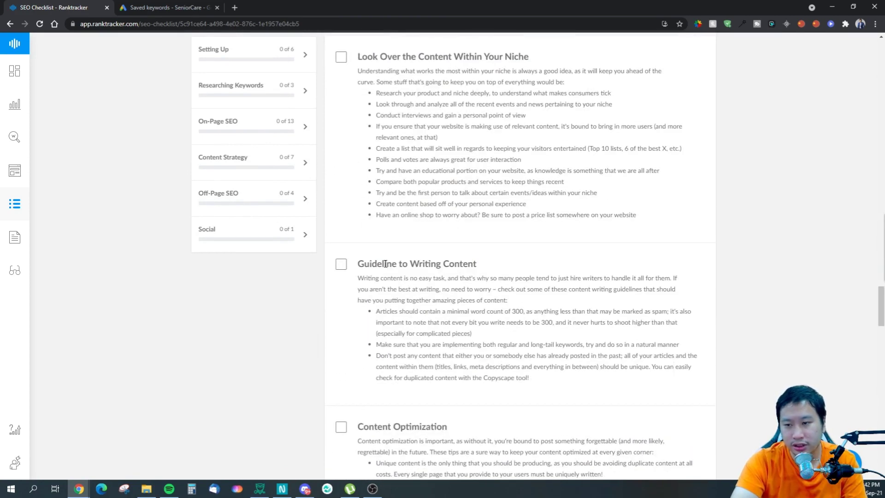
left_click_drag(879, 313, 879, 51)
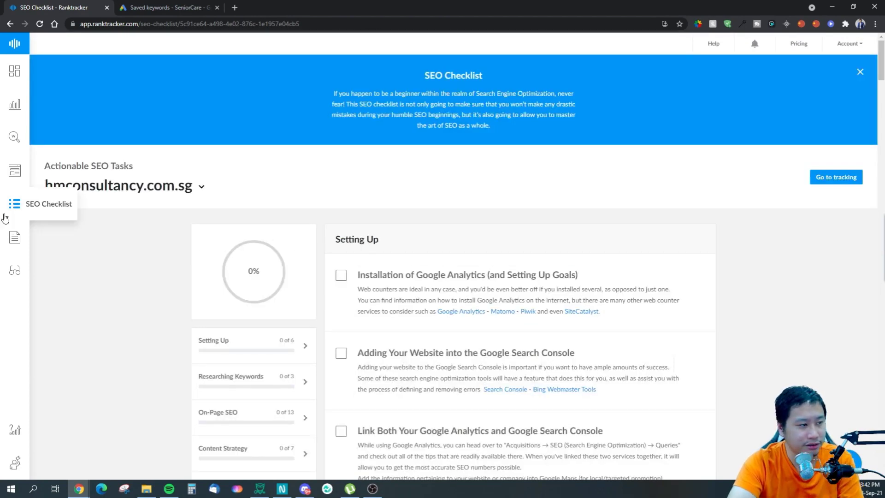
Open the Reporting section and bring up the new report form for hmconsultancy.com.sg
left_click(15, 242)
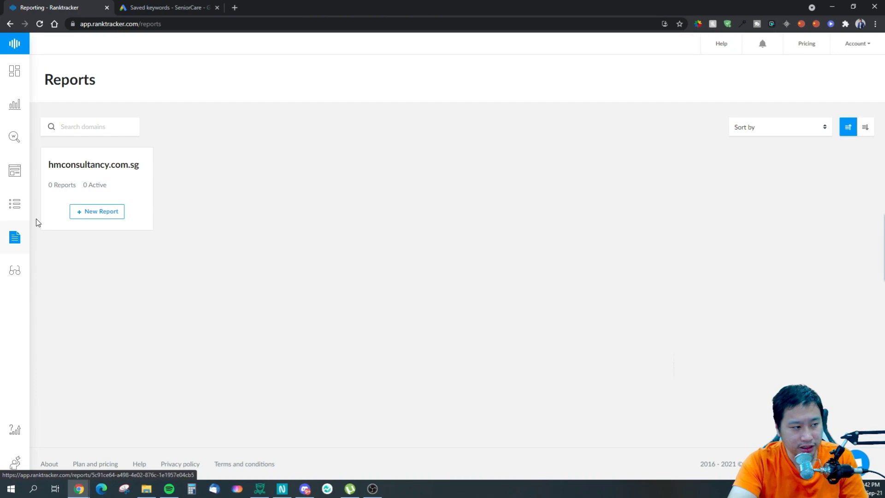
left_click(88, 211)
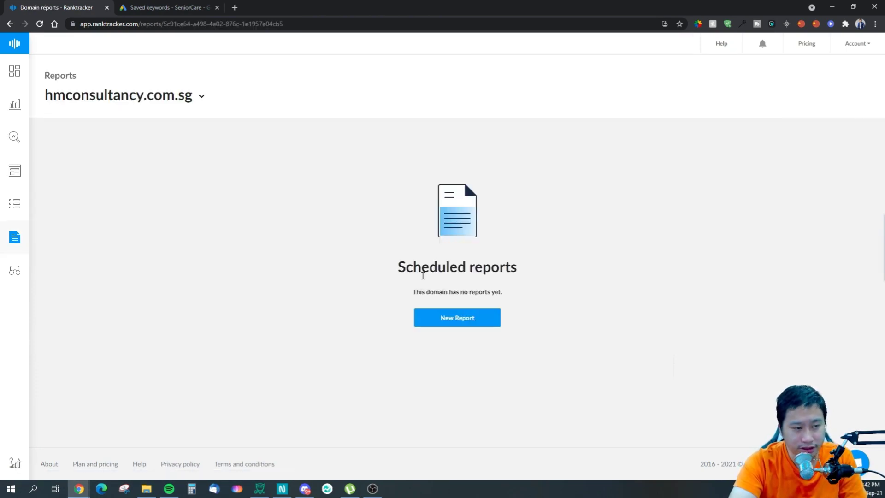
left_click(469, 322)
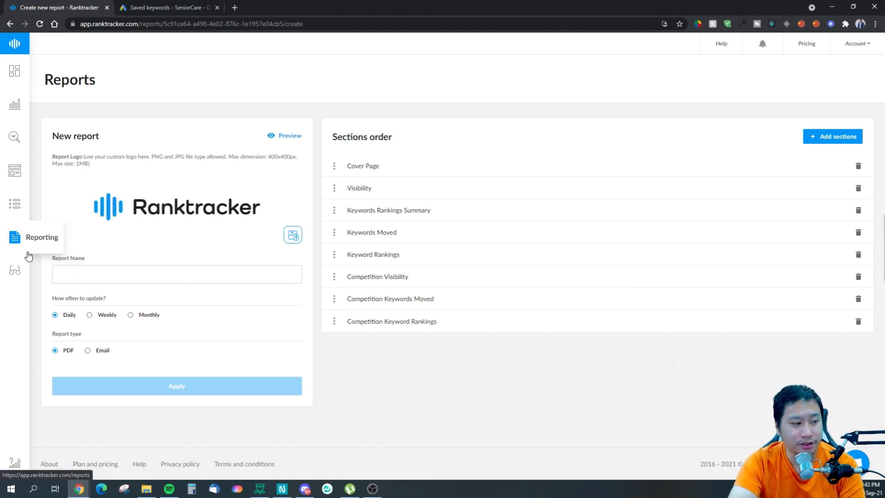
Open the Web Audit report for hmconsultancy.com.sg and review its Overview and Health Check sections
left_click(17, 273)
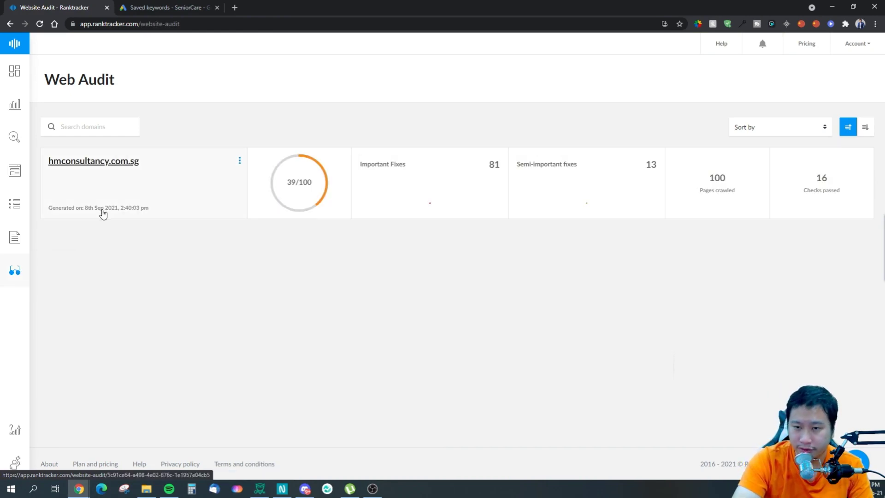
left_click(110, 161)
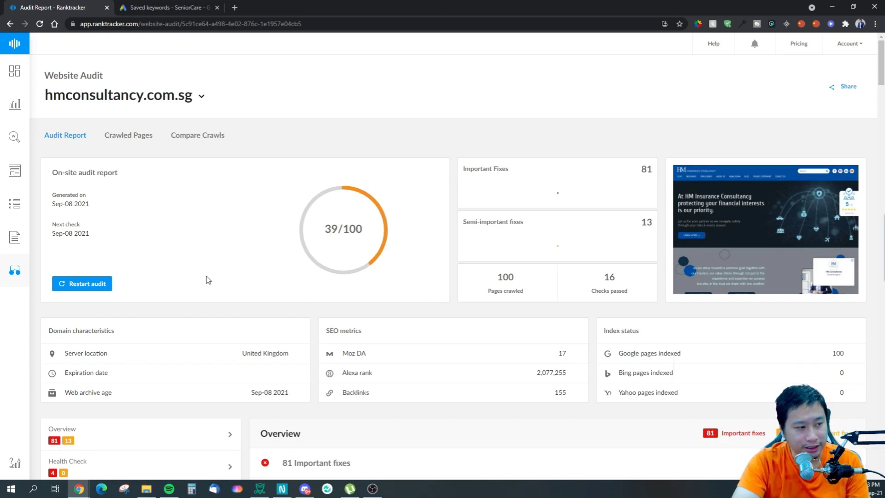
scroll(207, 279, "down", 2)
scroll(396, 284, "down", 3)
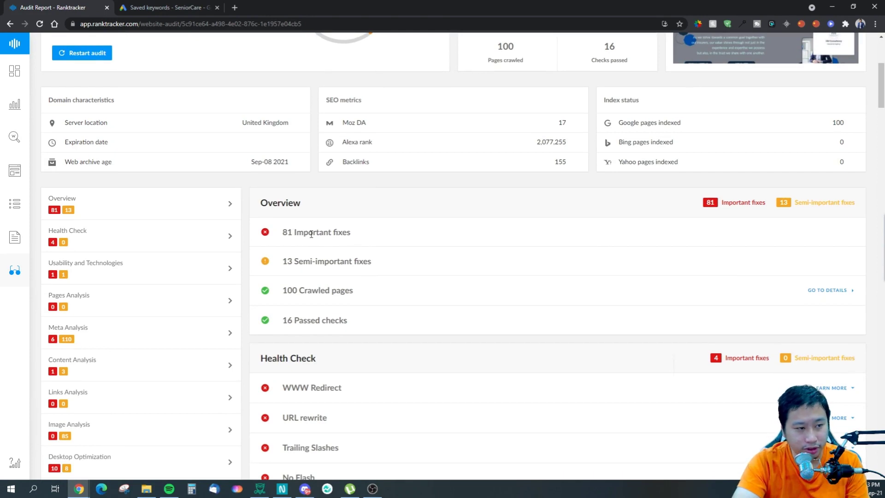
scroll(276, 237, "down", 4)
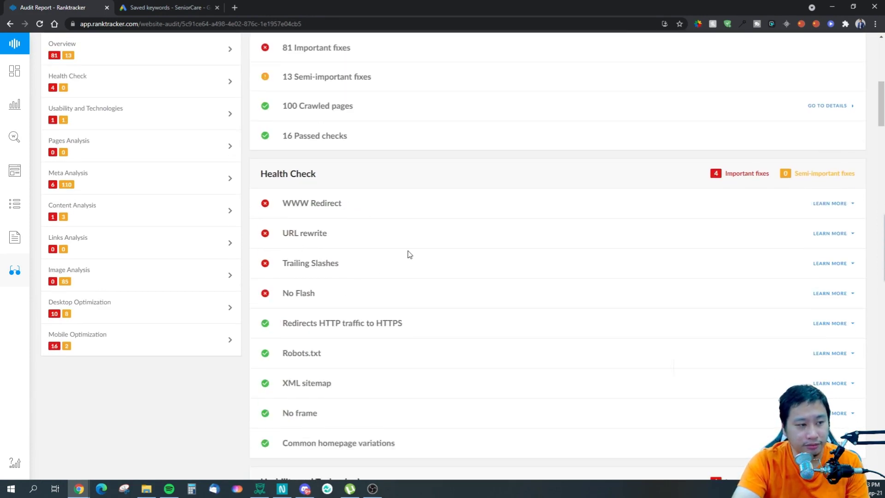
Read the explanations of the WWW Redirect and URL rewrite items in the Health Check, collapsing each one
left_click(847, 205)
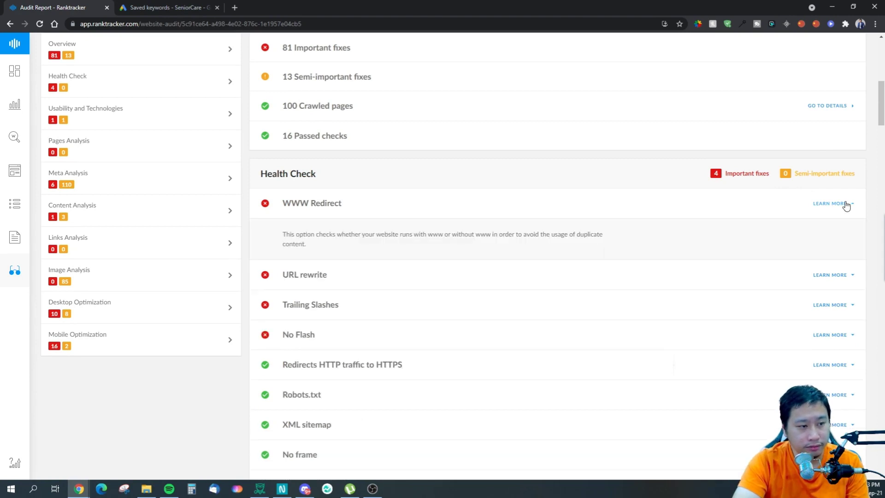
left_click(847, 205)
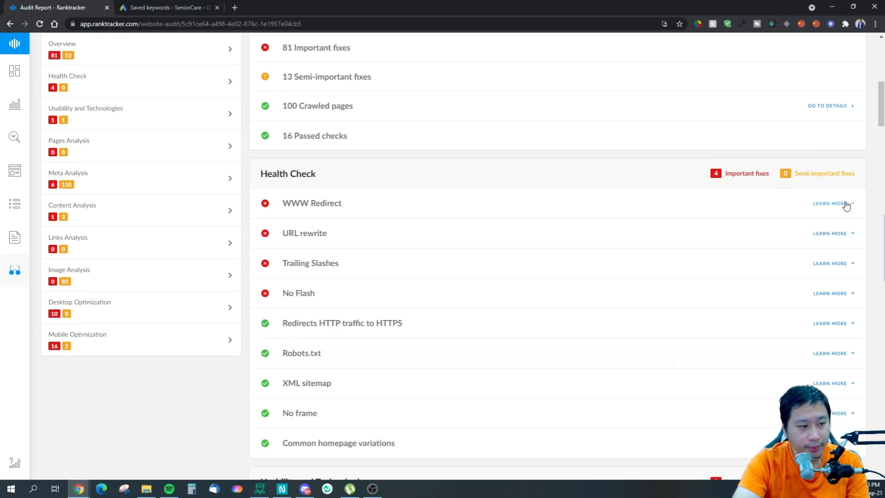
left_click(822, 236)
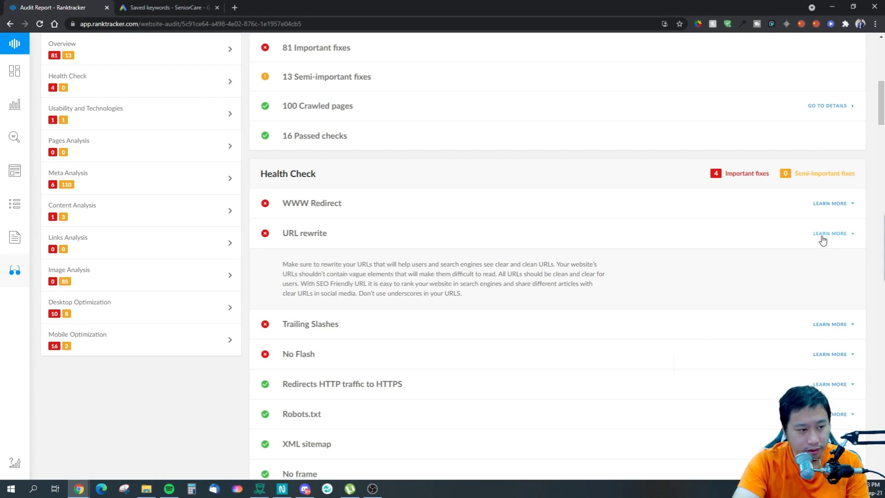
left_click(822, 239)
left_click(822, 238)
left_click(823, 238)
Read and collapse the Trailing Slashes and No Flash explanations, and go back to the audit Overview
left_click(825, 264)
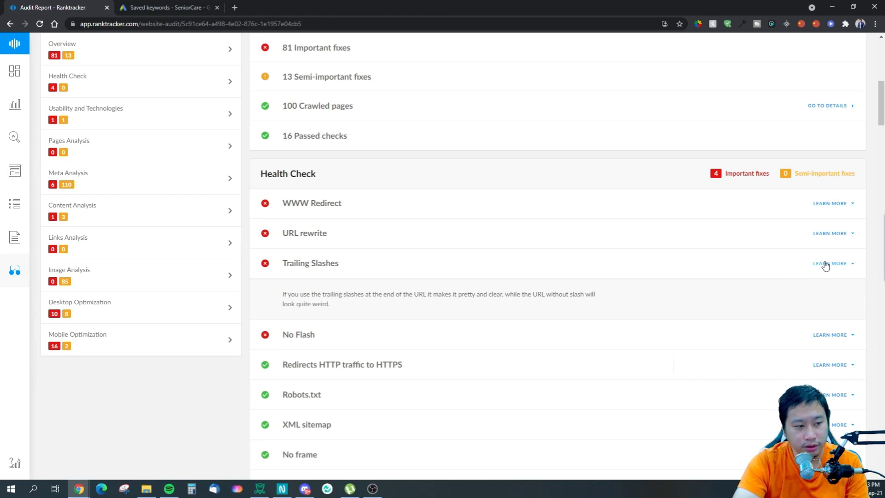
left_click(825, 265)
left_click(847, 295)
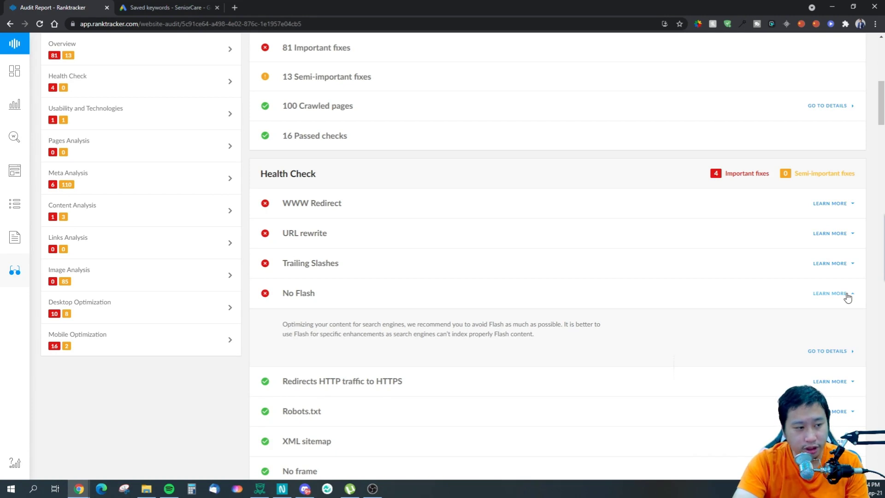
left_click(847, 295)
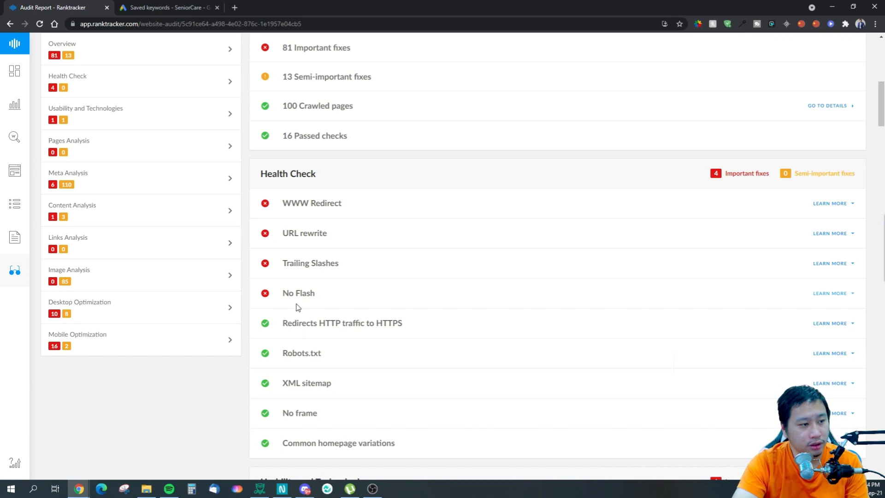
scroll(294, 323, "up", 5)
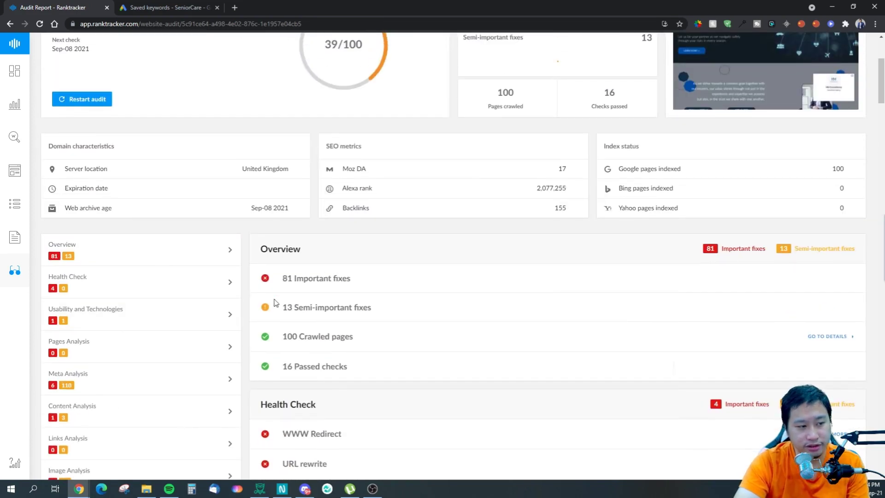
Open the details of the crawled pages from the audit Overview and look through the URL, status code and title columns
scroll(558, 249, "up", 2)
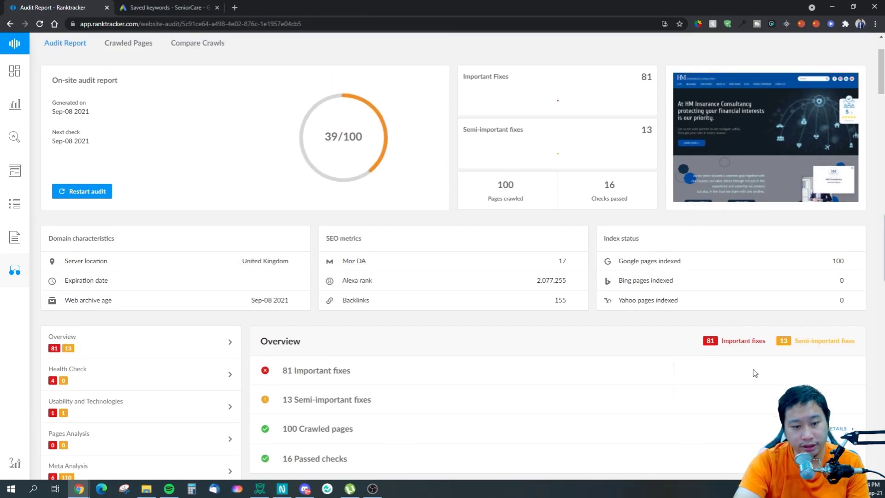
scroll(738, 380, "down", 2)
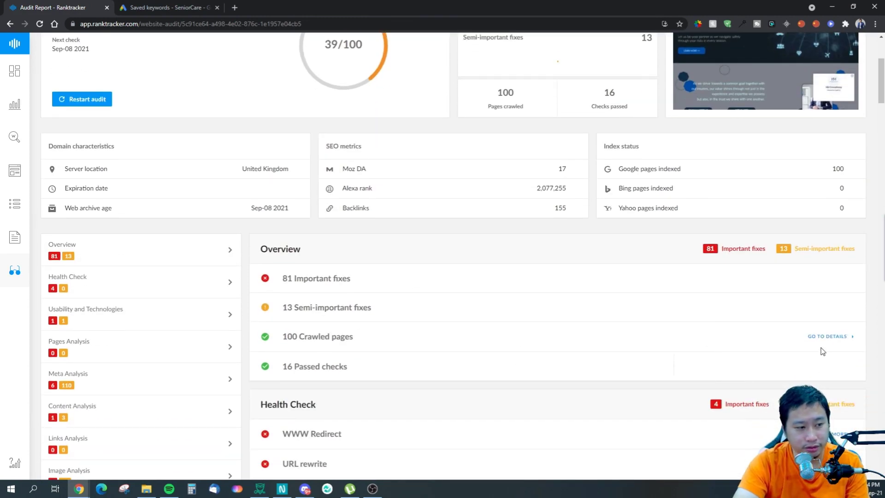
left_click_drag(291, 336, 346, 335)
left_click(391, 341)
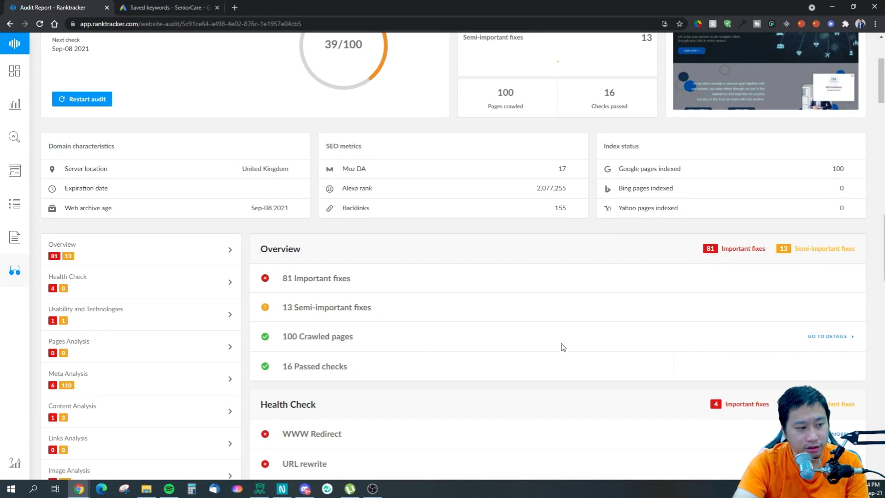
left_click(822, 337)
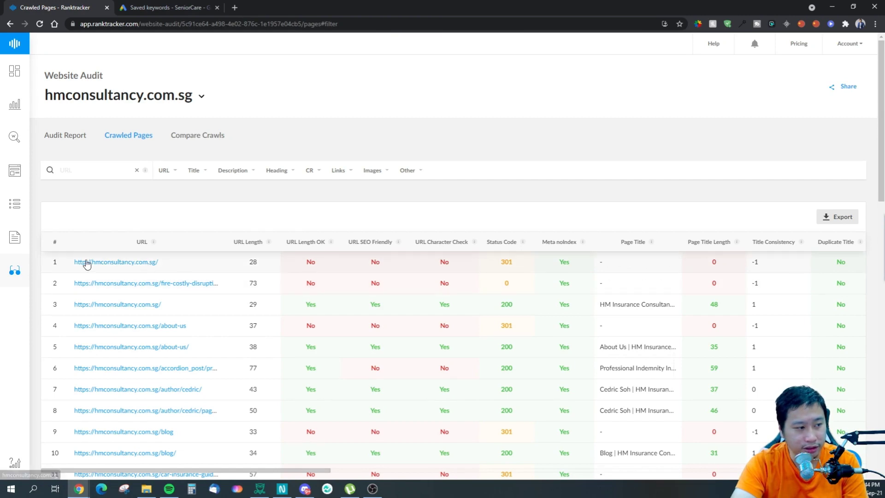
scroll(410, 319, "down", 3)
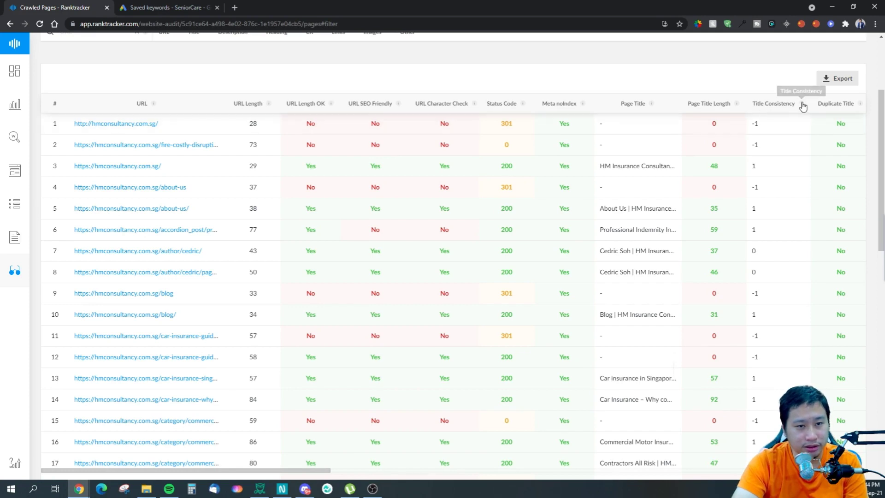
scroll(497, 212, "down", 7)
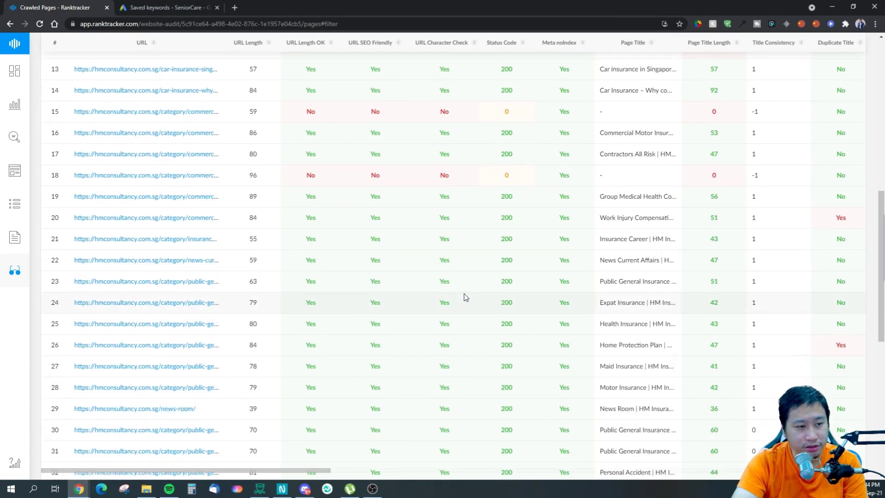
scroll(464, 299, "up", 7)
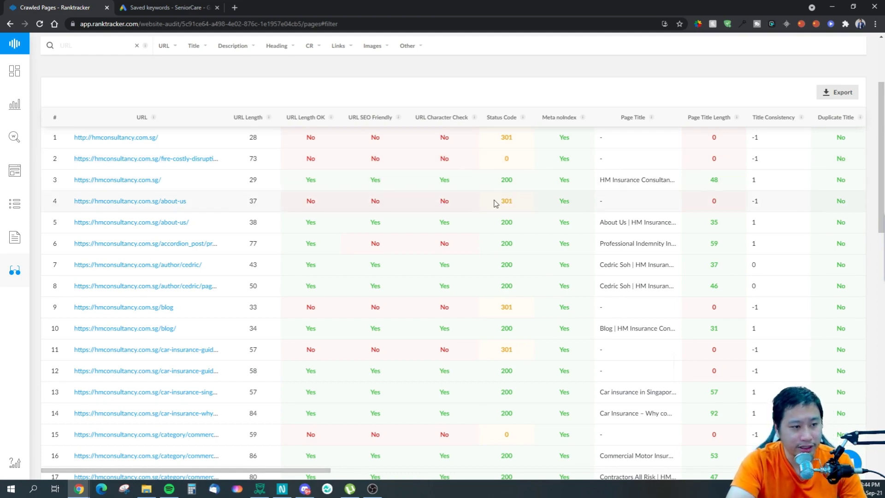
Search Google for "http 301" in a separate tab to look up the status code, and close that tab
double_click(514, 137)
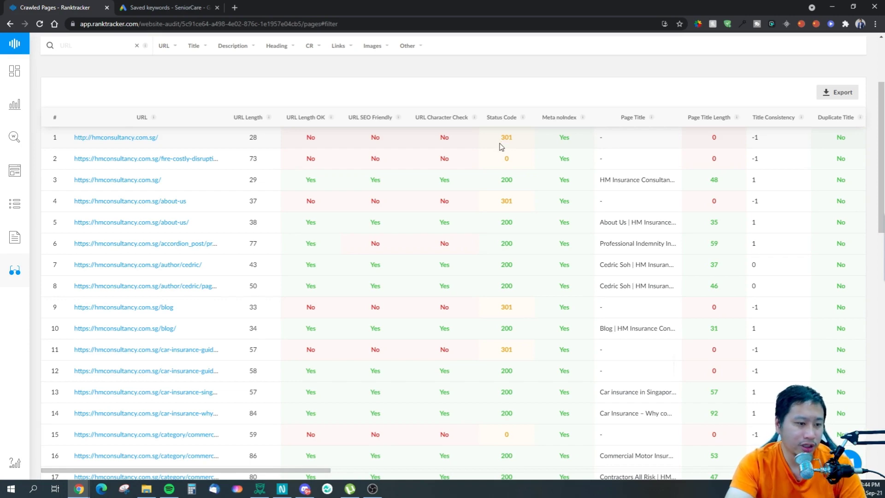
left_click(235, 7)
type("http 301")
key("Return")
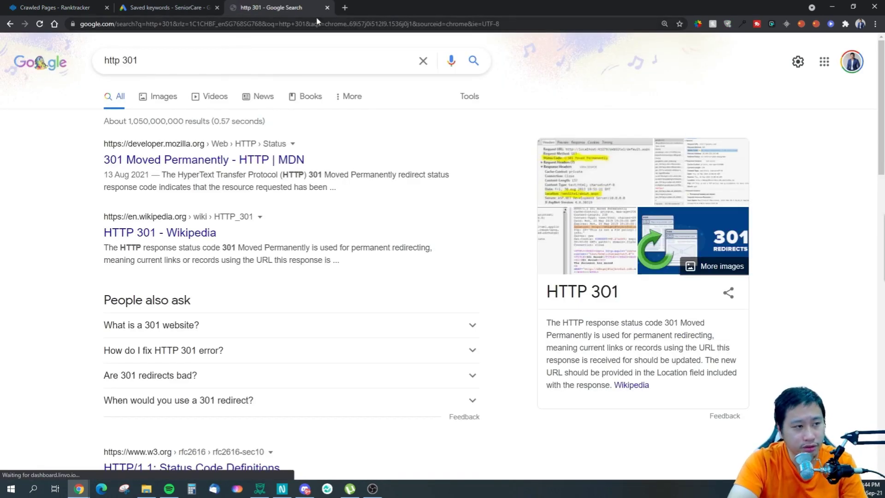
left_click(327, 7)
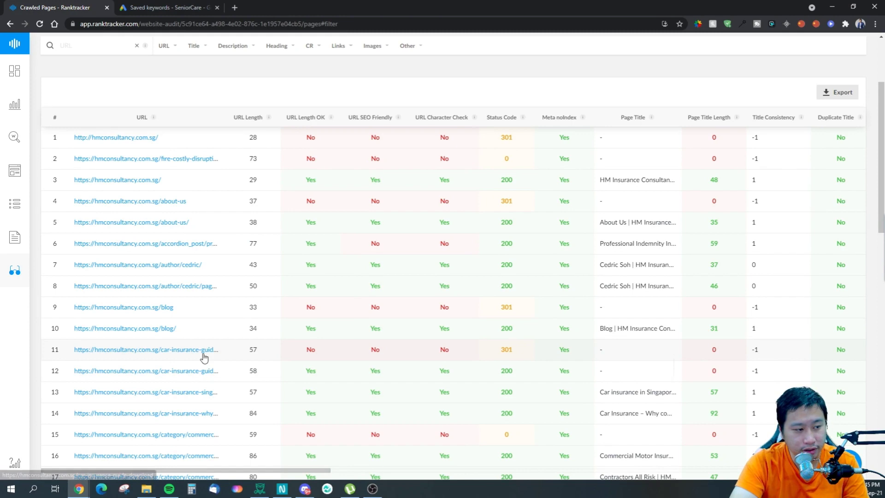
Examine the first page of the crawled pages table for URLs with failed URL checks, status code problems or duplicate titles
scroll(219, 358, "down", 1)
scroll(321, 362, "down", 14)
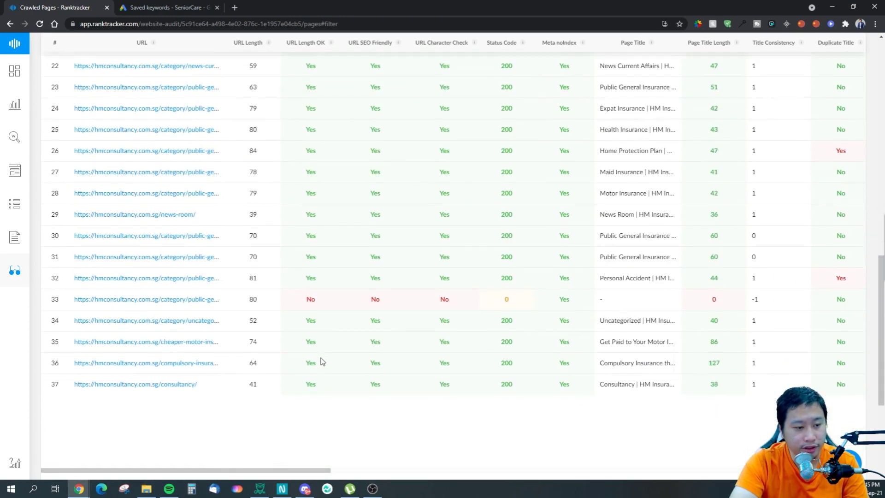
scroll(322, 361, "up", 1)
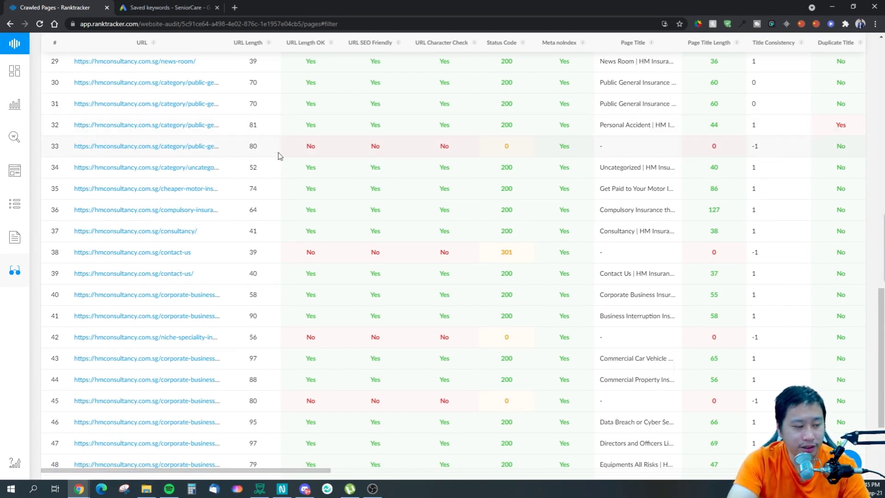
scroll(278, 156, "up", 8)
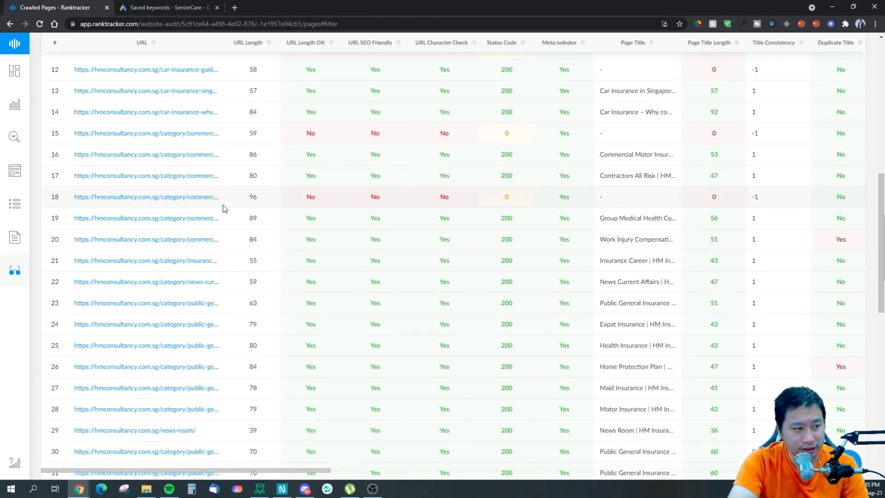
scroll(221, 214, "up", 3)
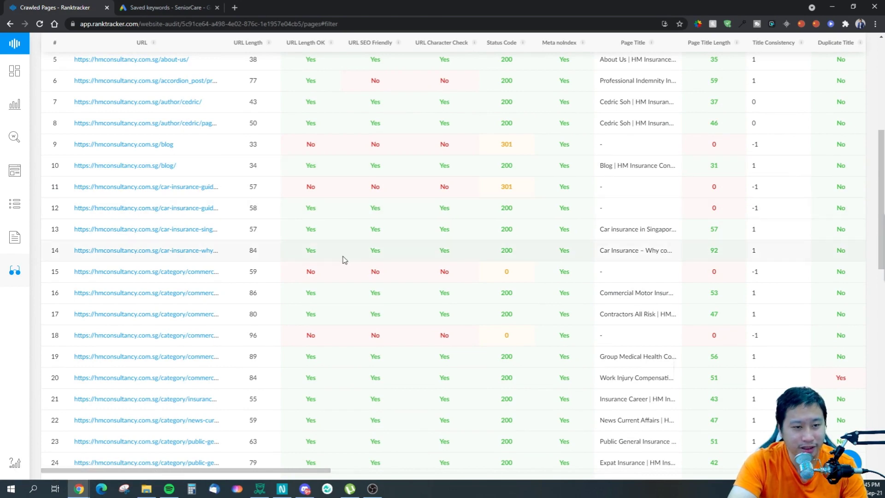
scroll(341, 257, "up", 5)
scroll(344, 256, "down", 6)
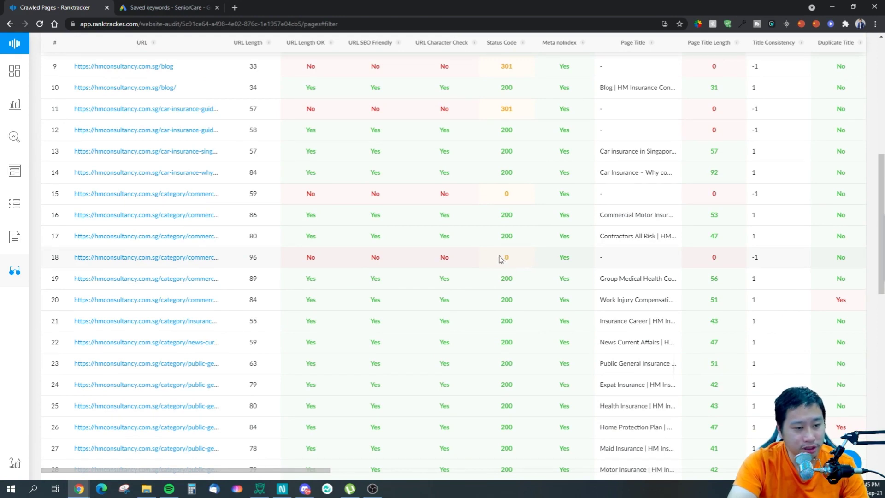
scroll(510, 268, "down", 5)
scroll(539, 257, "up", 10)
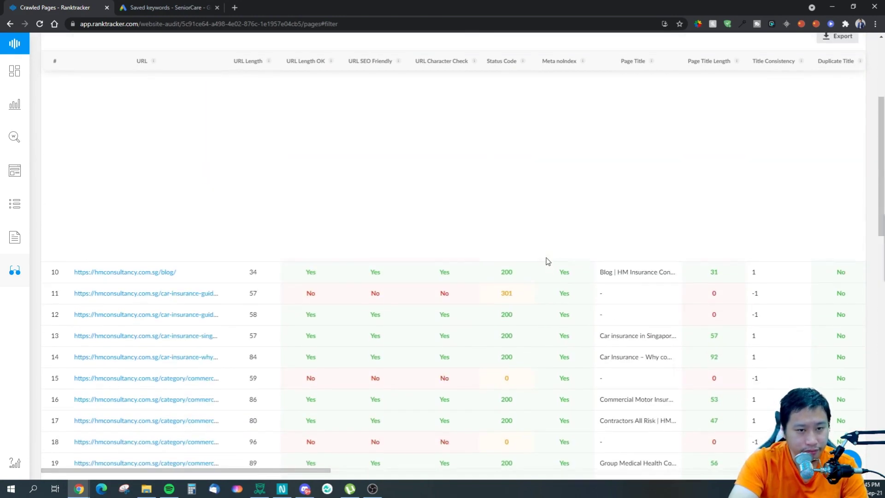
scroll(547, 259, "down", 15)
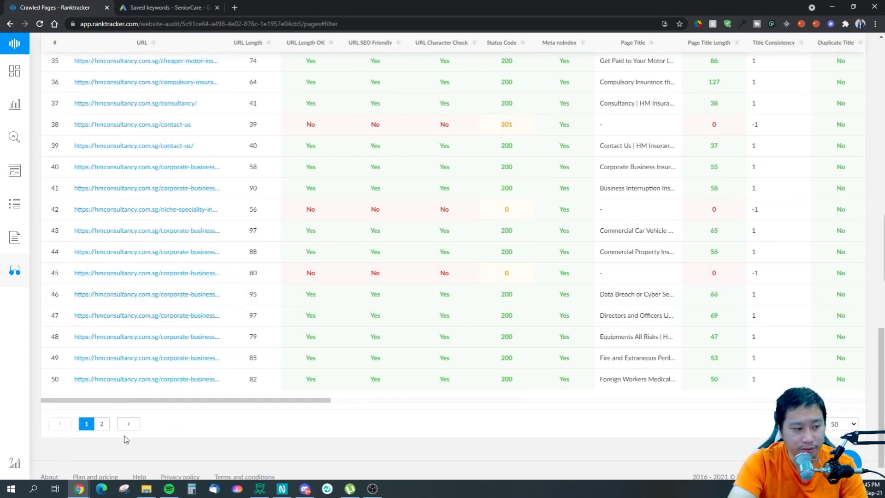
Show the second page of crawled pages and review its entries from the end back to the beginning
left_click(129, 423)
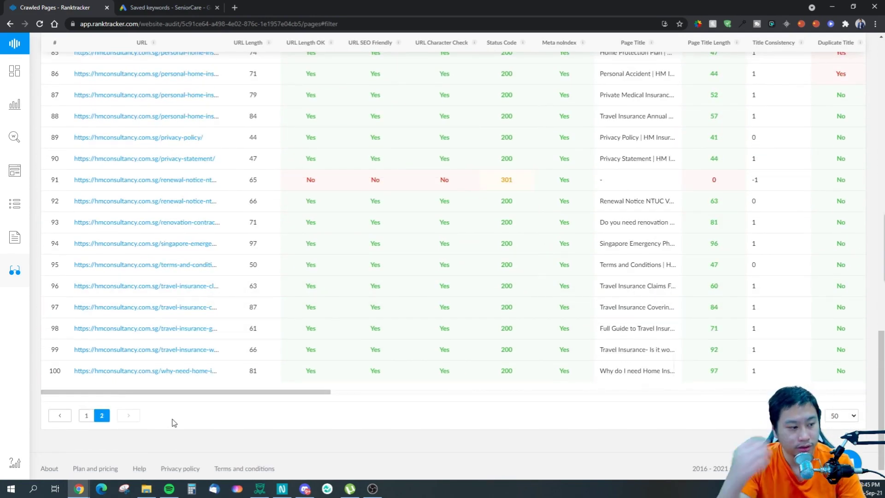
scroll(217, 356, "up", 5)
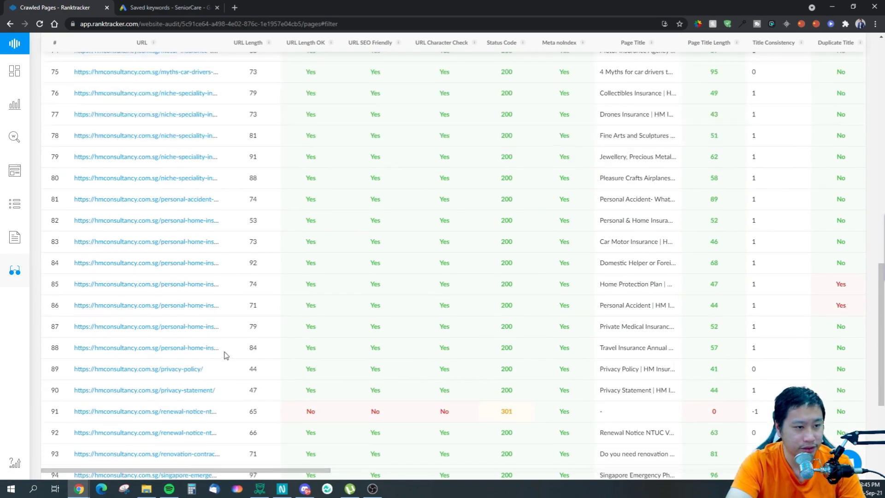
scroll(248, 359, "up", 9)
scroll(314, 336, "up", 4)
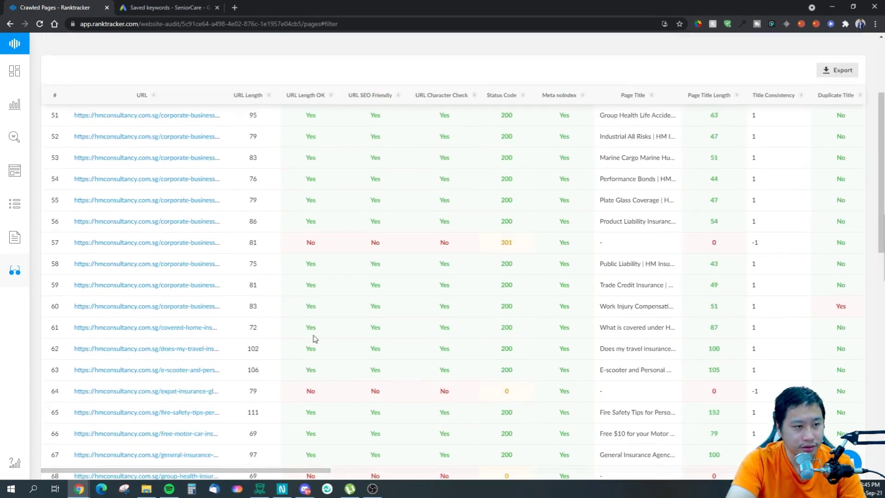
scroll(315, 339, "up", 3)
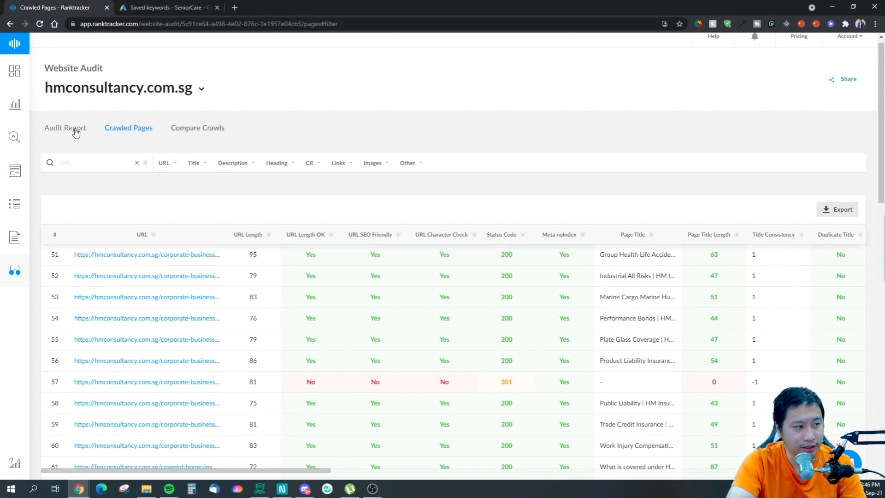
Check the Compare Crawls view for hmconsultancy.com.sg and return to the Overview of its Audit Report
left_click(185, 130)
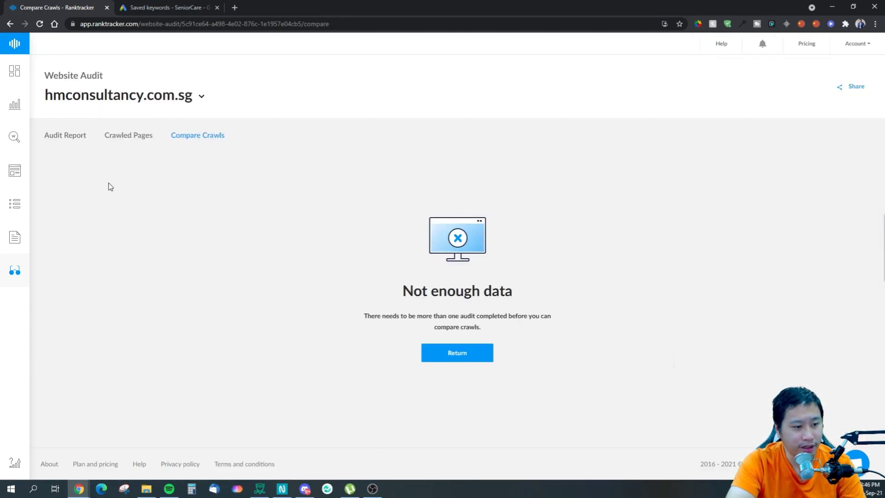
left_click(75, 136)
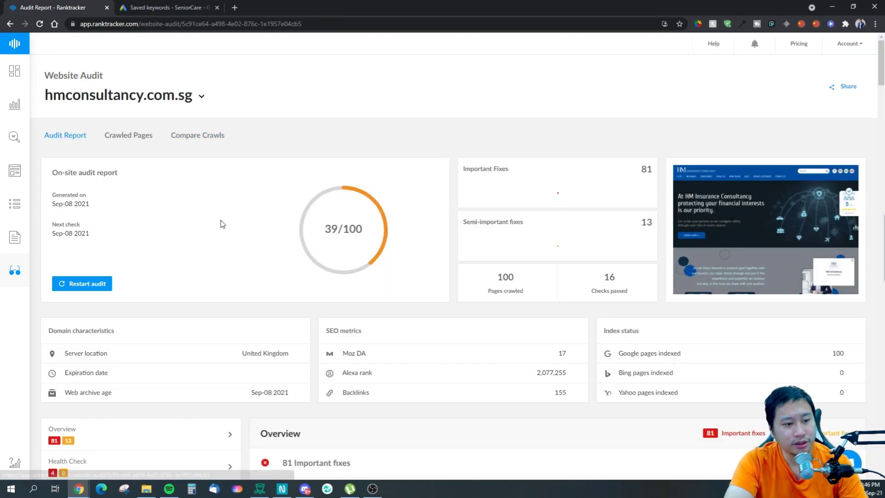
scroll(331, 212, "down", 5)
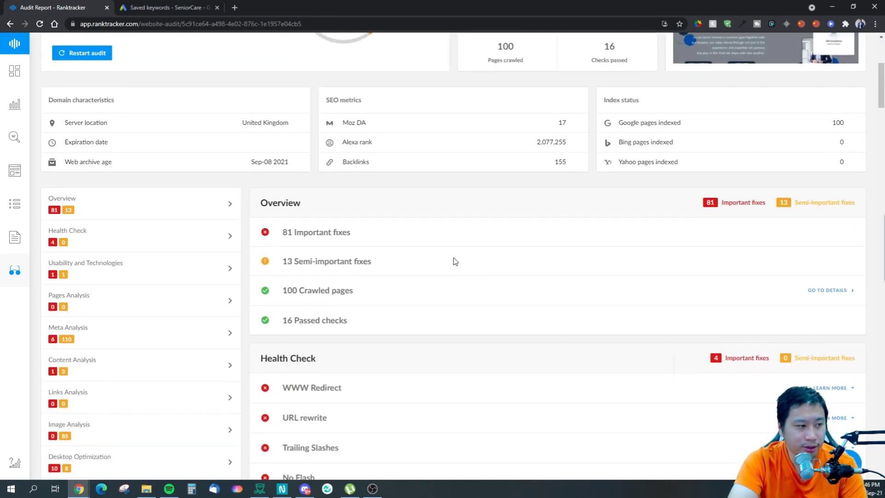
Go through the audit's Overview and Links Analysis sections, and review the page title, description and Content Analysis checks
left_click(143, 213)
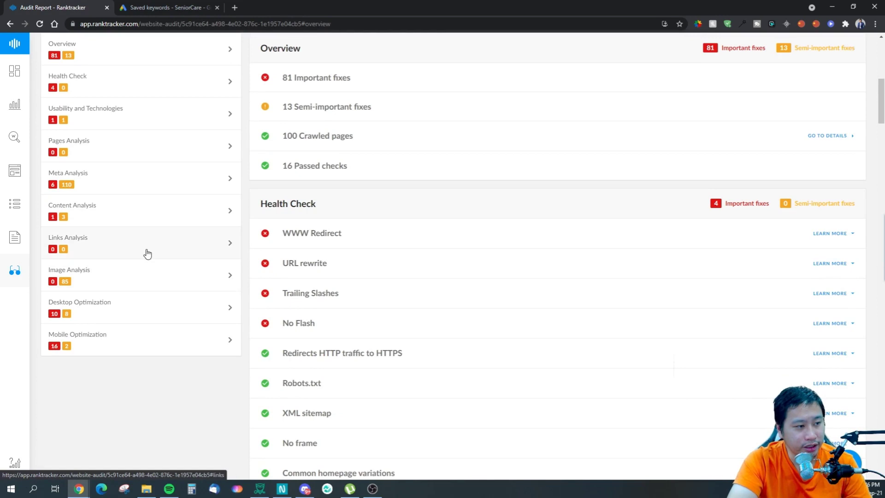
left_click(147, 253)
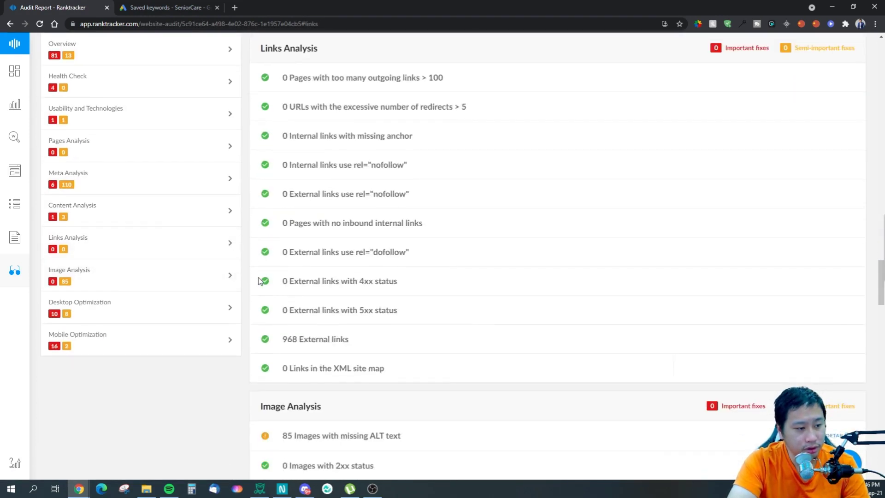
scroll(268, 300, "up", 10)
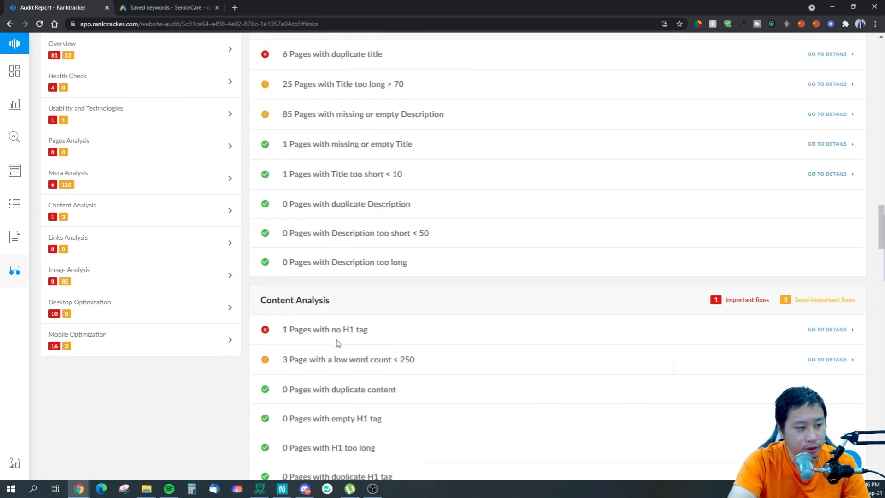
scroll(591, 285, "down", 1)
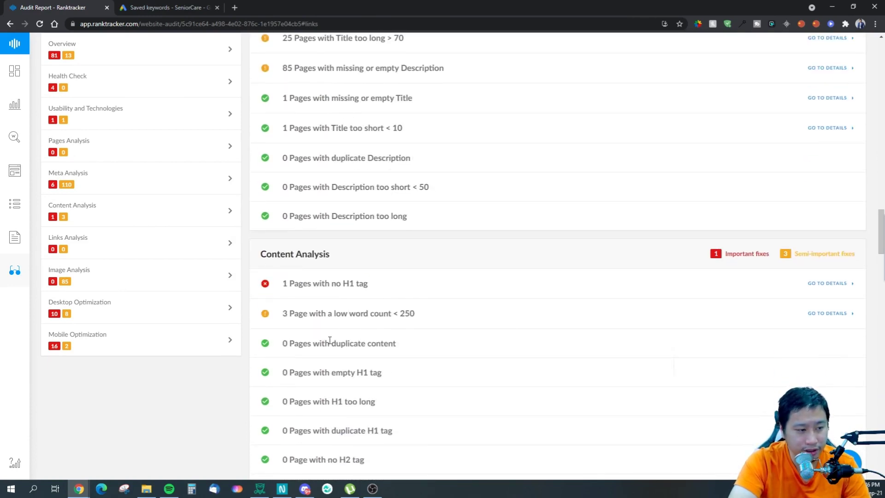
scroll(406, 323, "up", 4)
scroll(406, 322, "up", 2)
scroll(423, 336, "down", 5)
Open the details of an audit check and examine the crawled pages listed under its Other filter
left_click(799, 366)
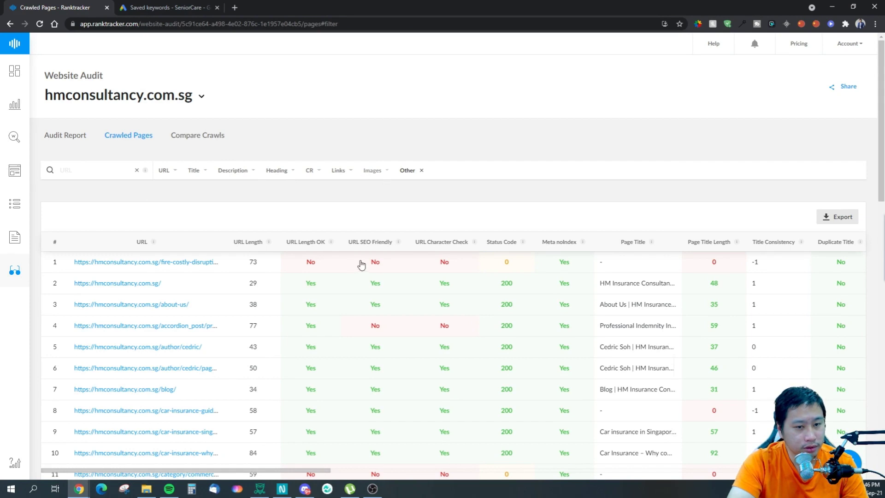
scroll(279, 278, "down", 4)
scroll(295, 274, "down", 1)
scroll(302, 275, "up", 5)
scroll(360, 283, "down", 11)
scroll(367, 288, "down", 3)
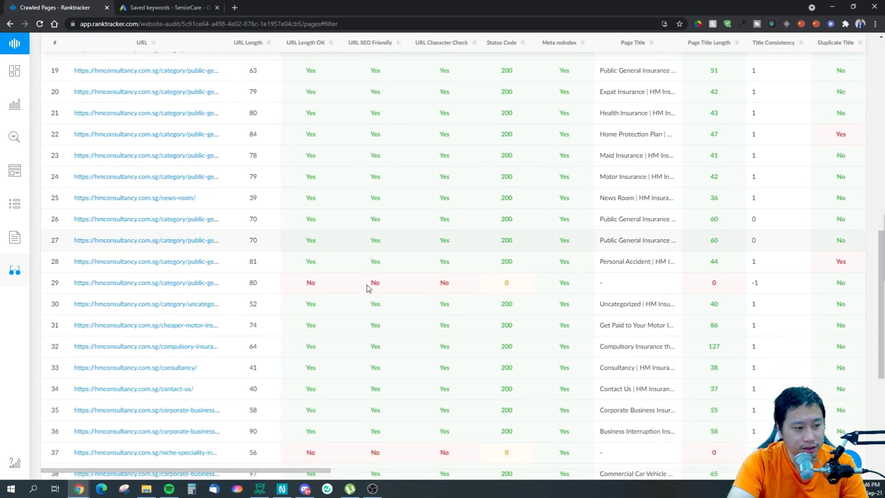
scroll(369, 288, "up", 10)
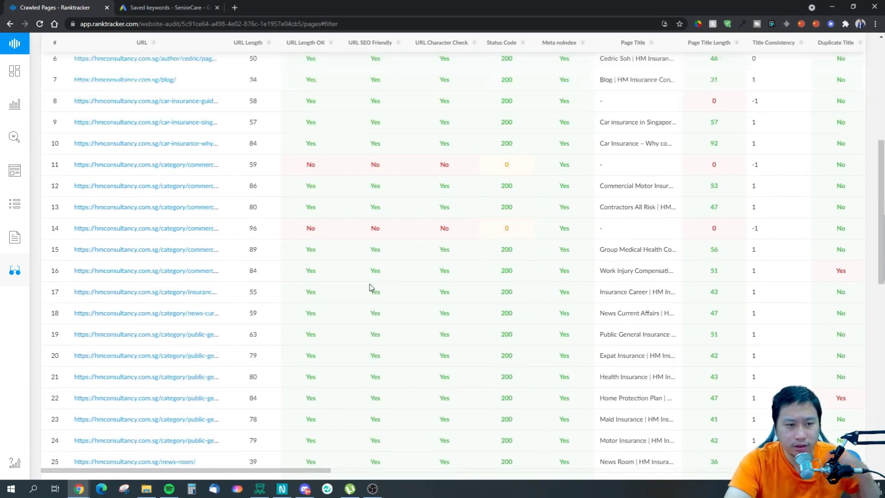
scroll(212, 215, "up", 4)
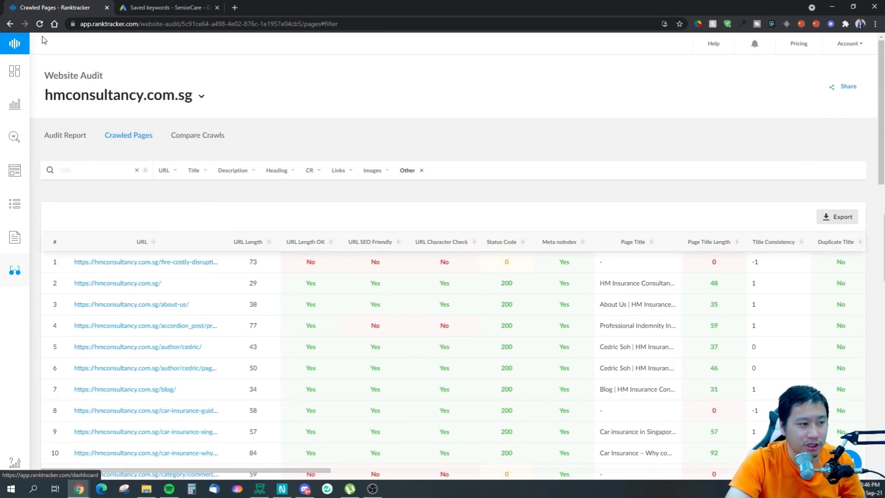
Return to the Audit Report and review the Content Analysis and Links Analysis checks
left_click(9, 23)
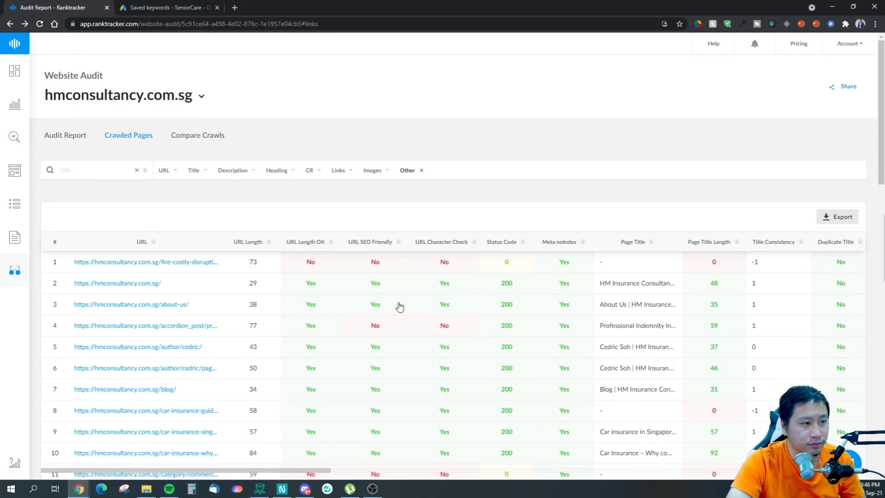
scroll(462, 305, "down", 20)
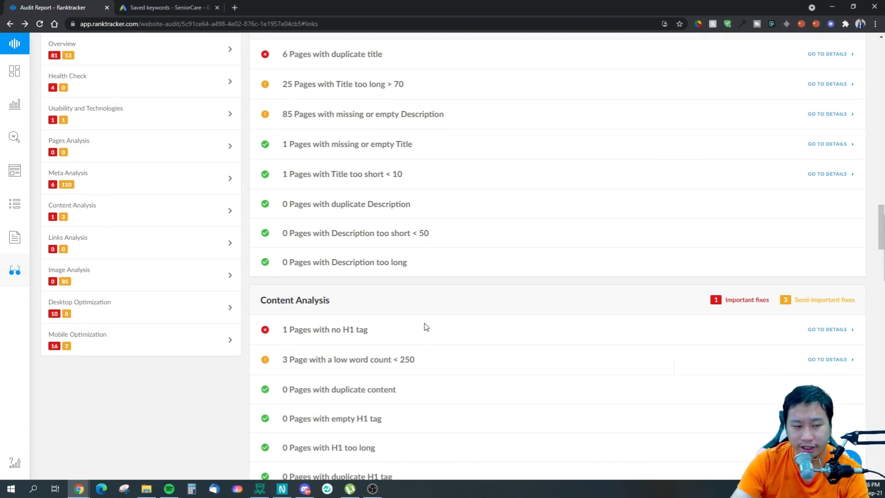
scroll(489, 305, "down", 6)
scroll(589, 300, "down", 5)
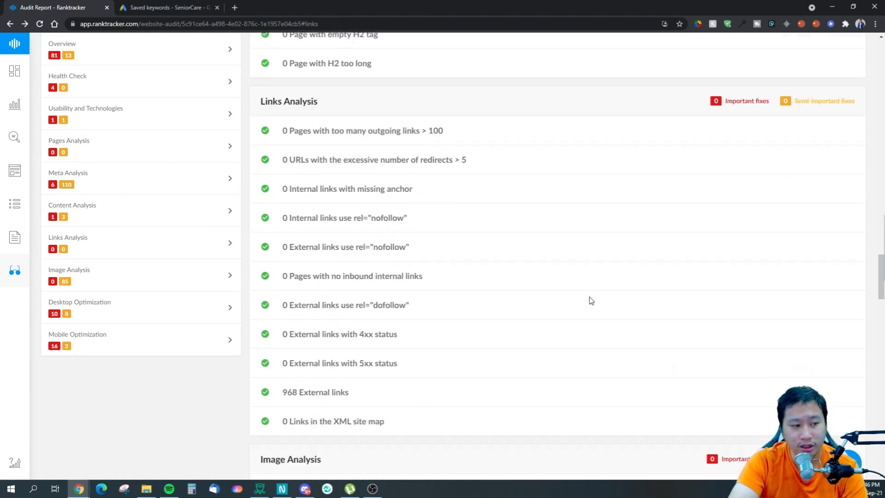
Review the Image Analysis, Desktop Optimization and Mobile Optimization checks through the report's end, and return to the Usability and Technologies section
scroll(581, 301, "down", 6)
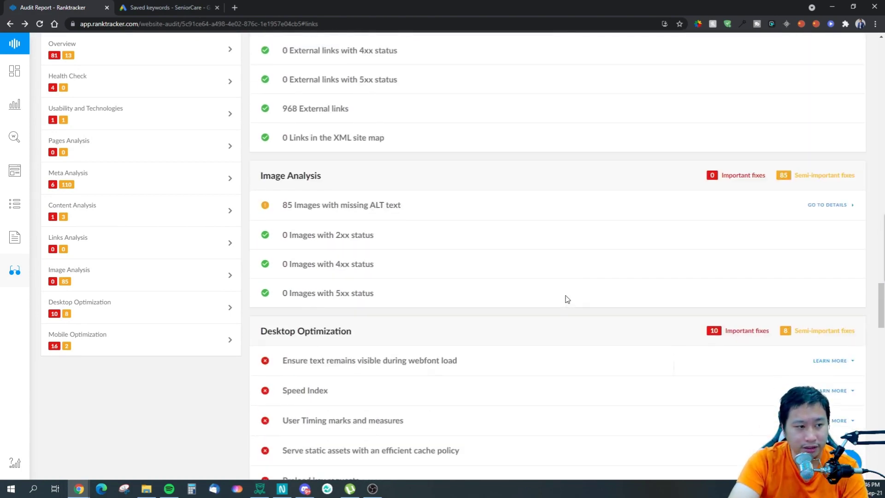
scroll(609, 304, "down", 6)
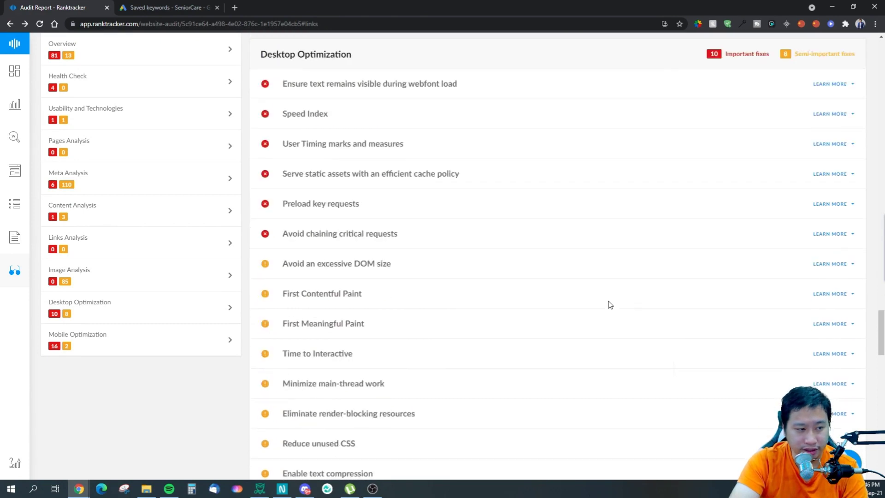
scroll(573, 302, "down", 20)
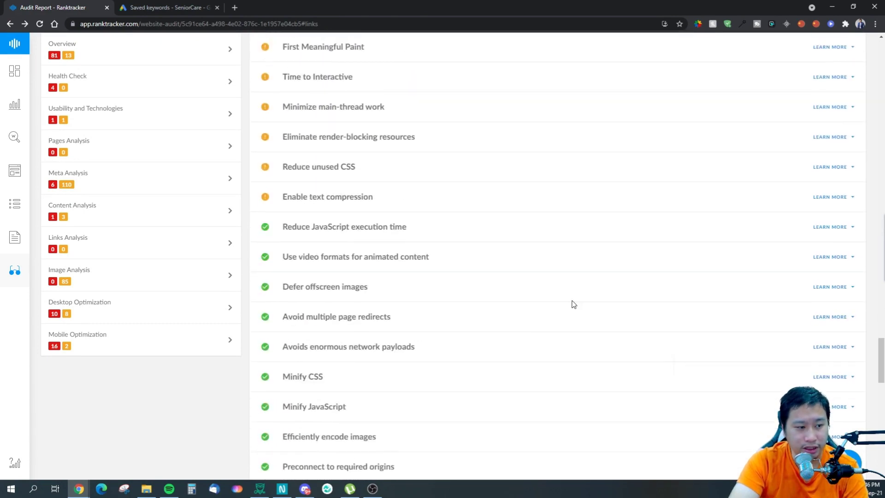
scroll(545, 315, "down", 10)
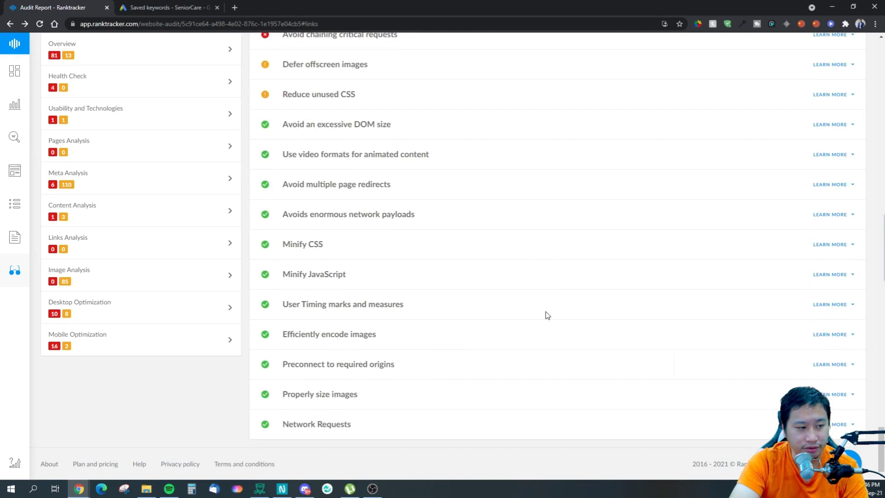
scroll(548, 311, "up", 20)
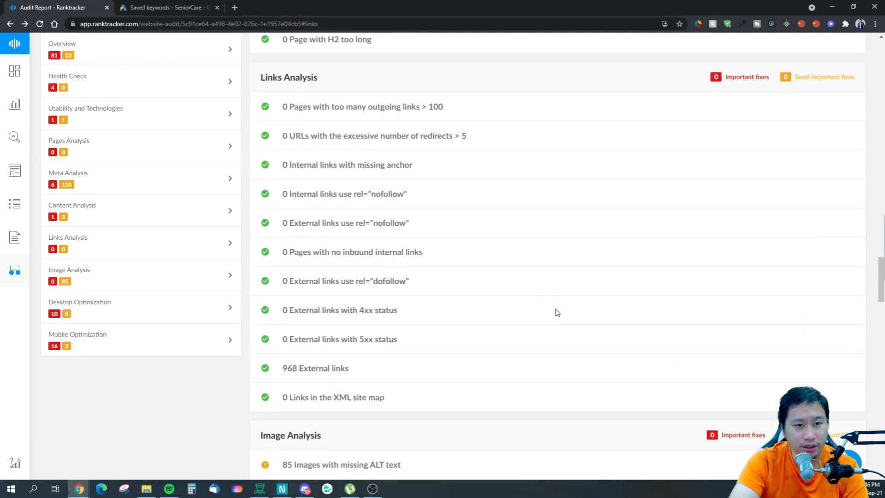
scroll(555, 308, "up", 5)
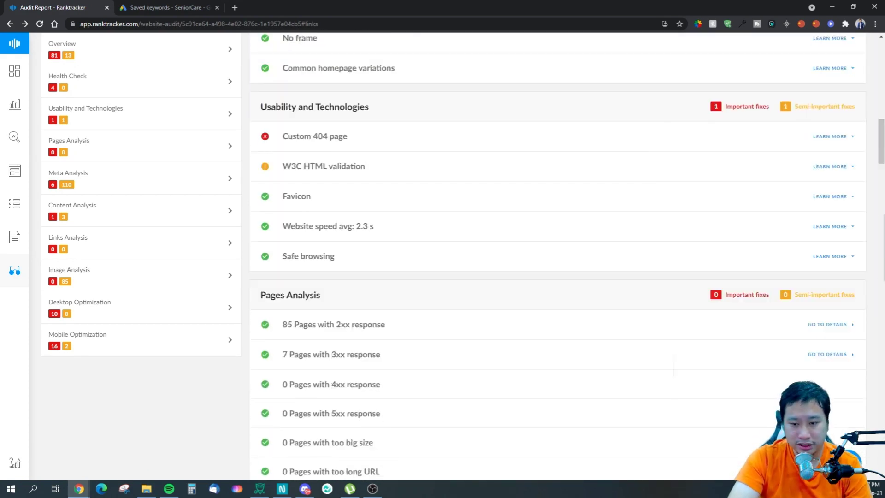